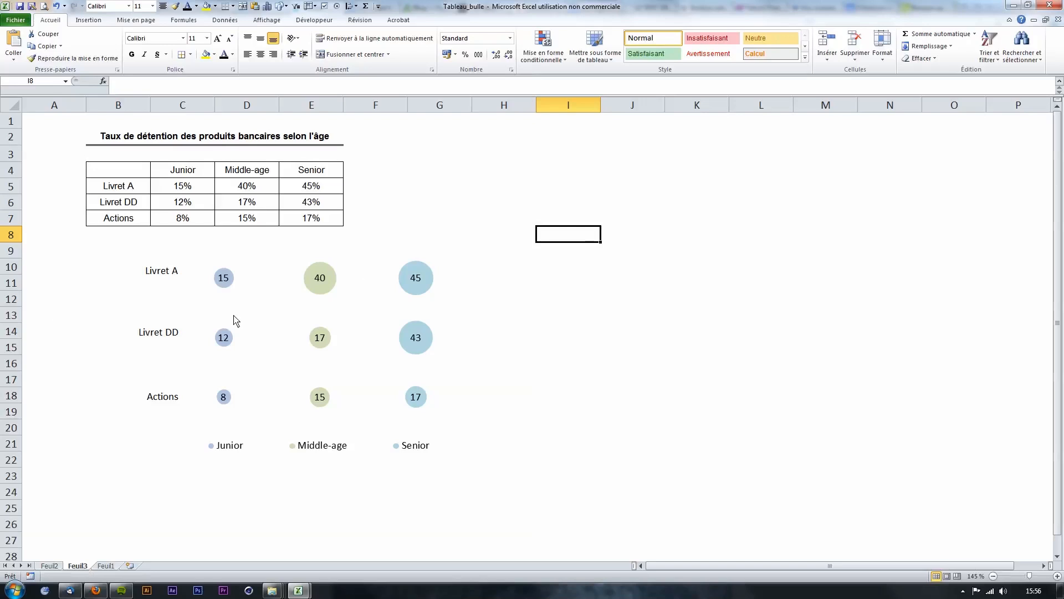
Step: Highlight the bank product table B4:E7, and switch to the workbook "Tableau bulle dans Excel"
left_click_drag(144, 169, 306, 214)
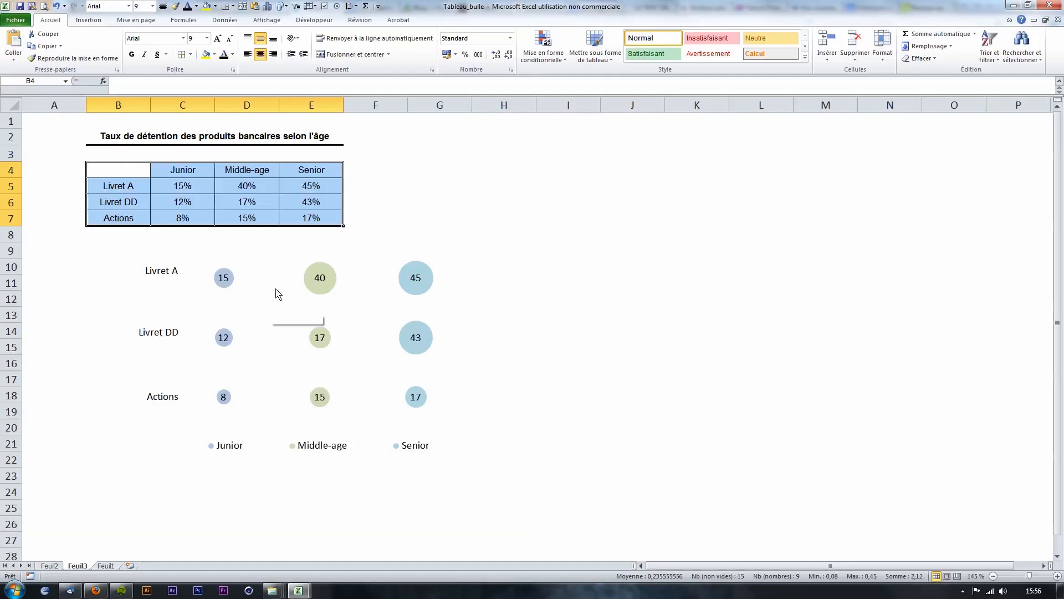
left_click(296, 591)
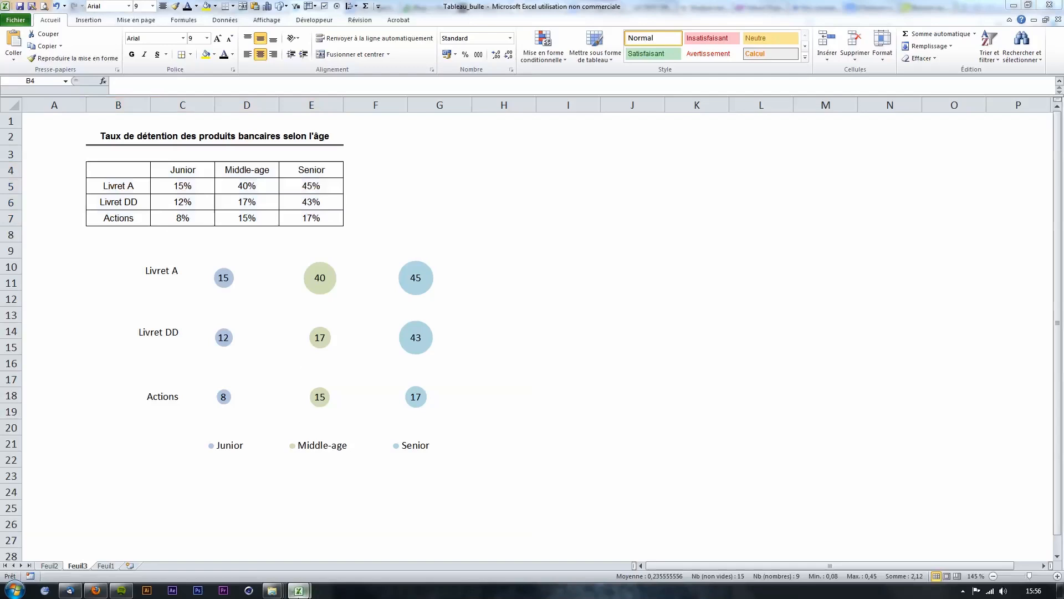
left_click(239, 540)
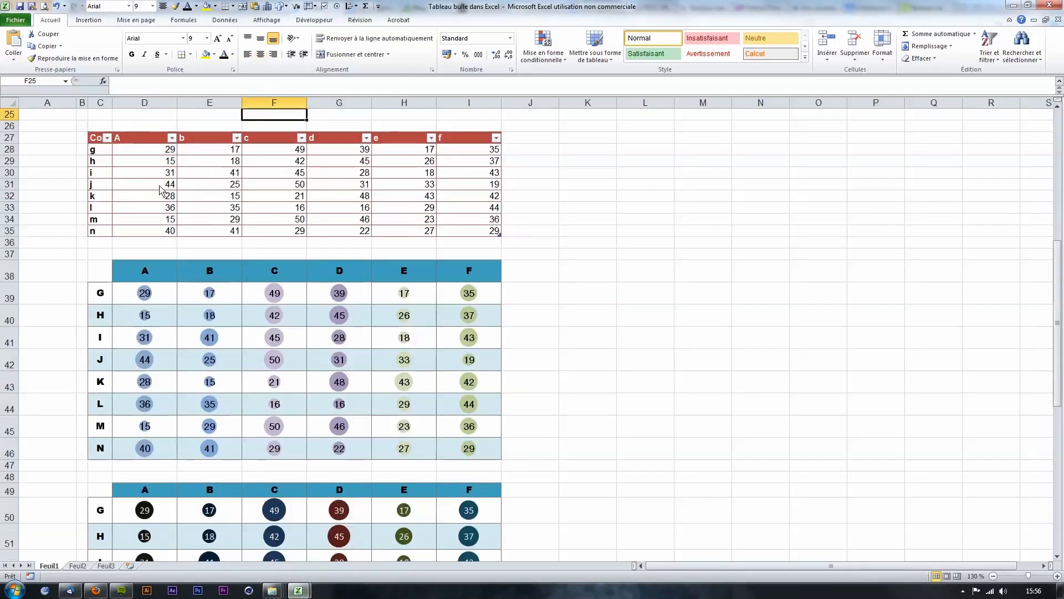
Step: Examine the source table on Feuil1 and the pastel and dark bubble tables built below it
left_click(126, 143)
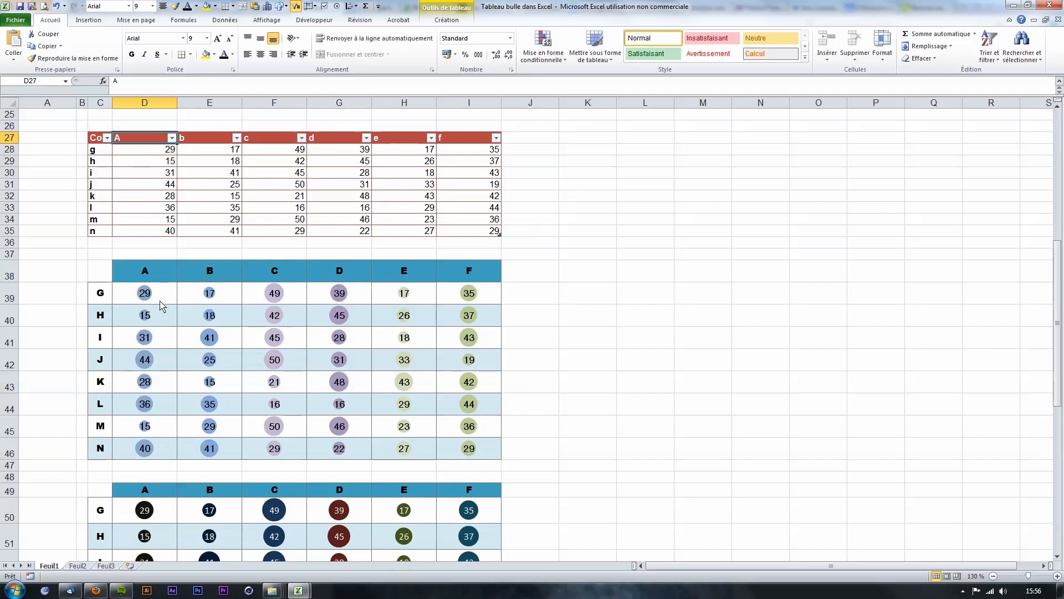
scroll(166, 306, "down", 2)
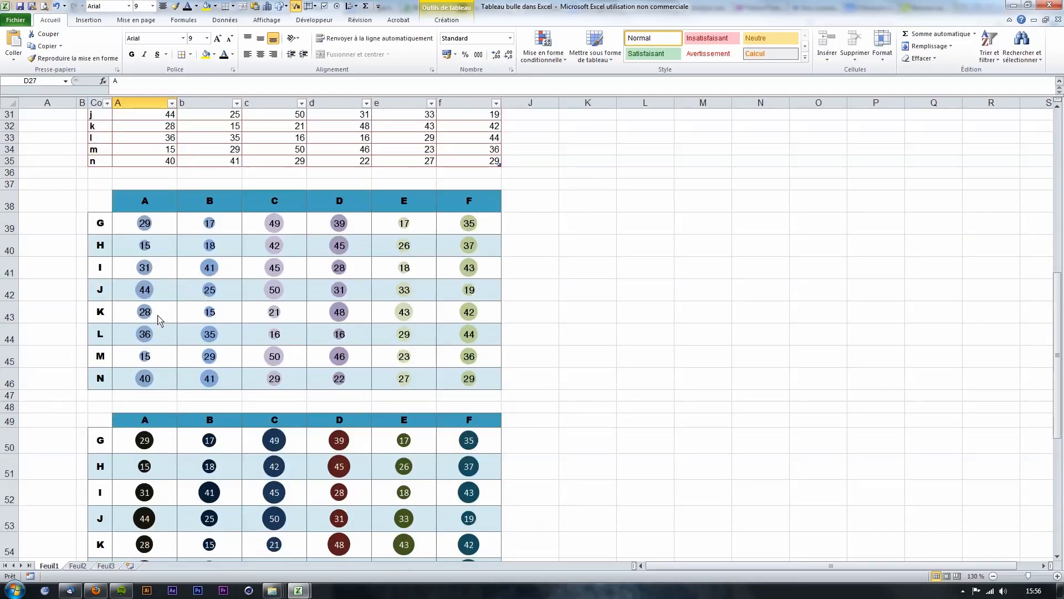
scroll(163, 294, "down", 1)
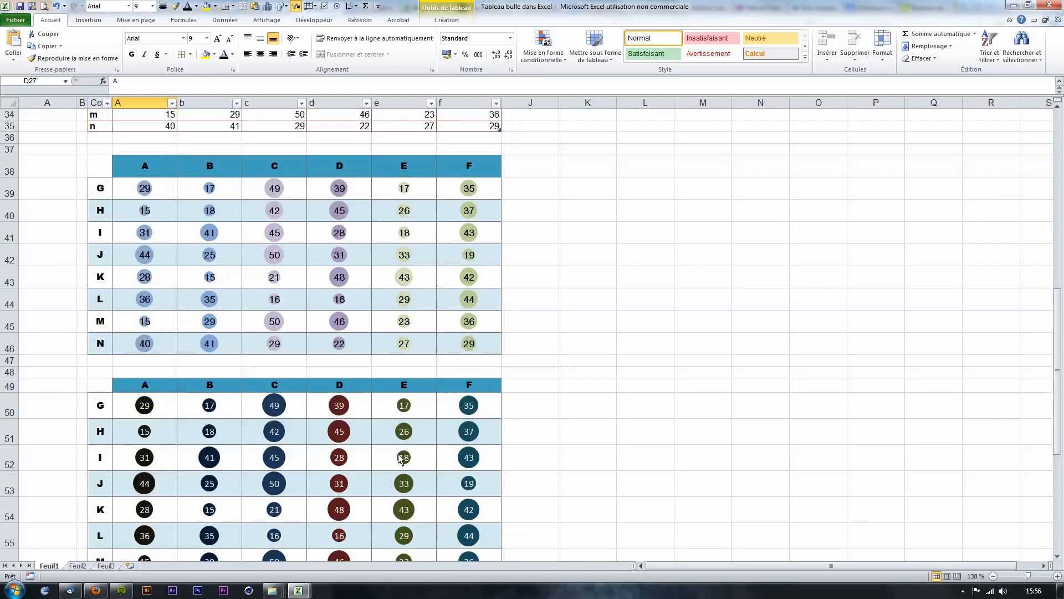
left_click(146, 411)
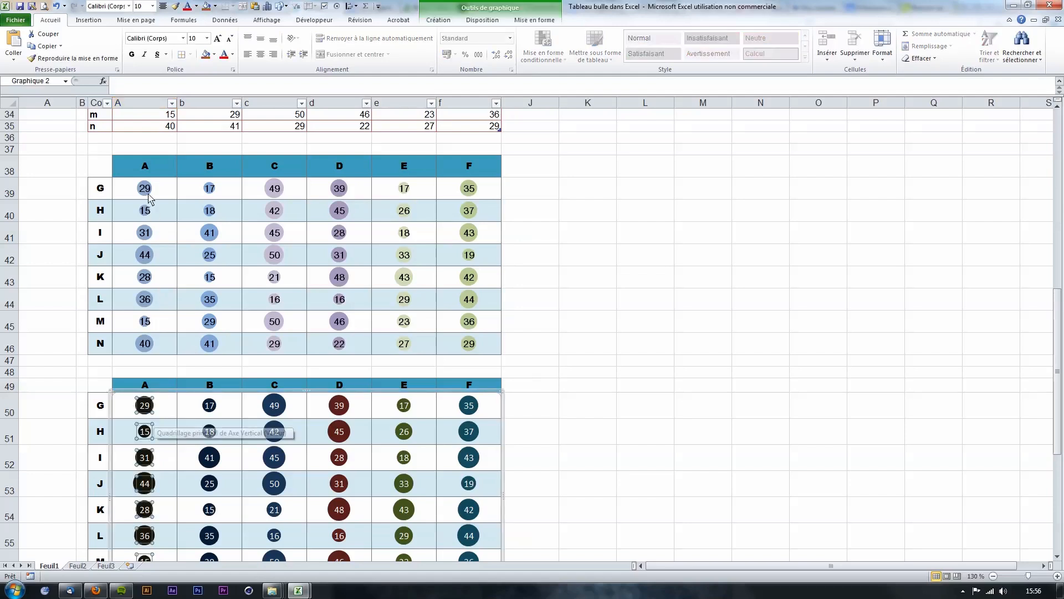
left_click(143, 189)
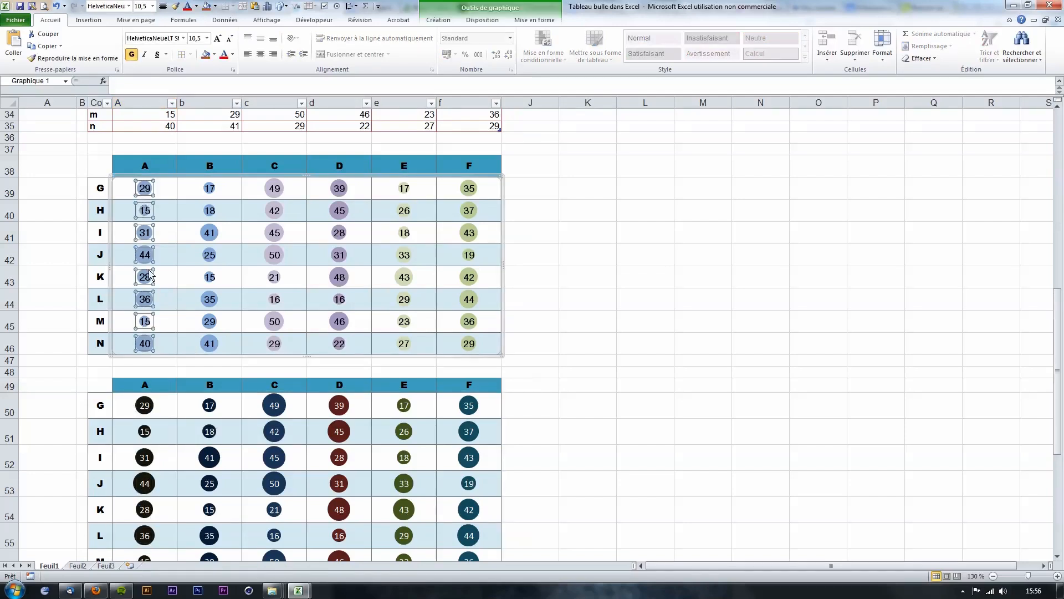
left_click(149, 414)
left_click(587, 405)
scroll(354, 408, "down", 2)
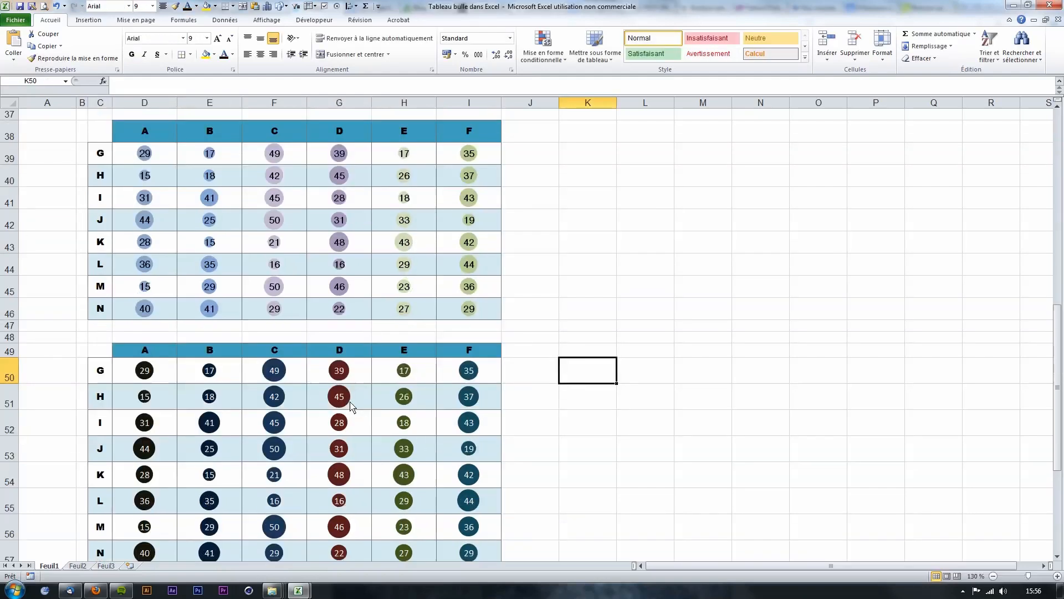
scroll(205, 328, "down", 4)
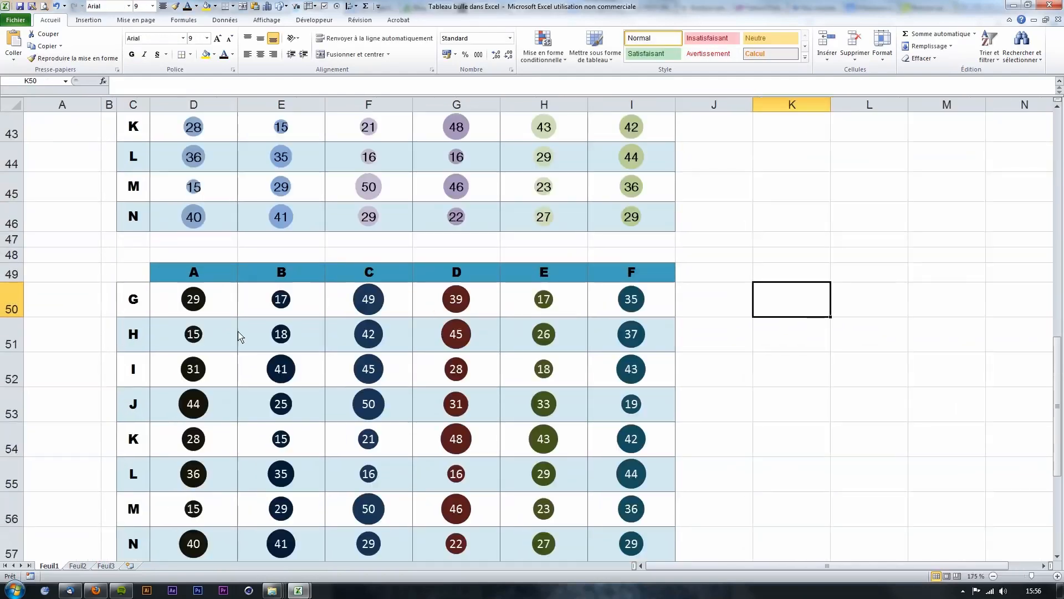
scroll(237, 333, "up", 3, "ctrl")
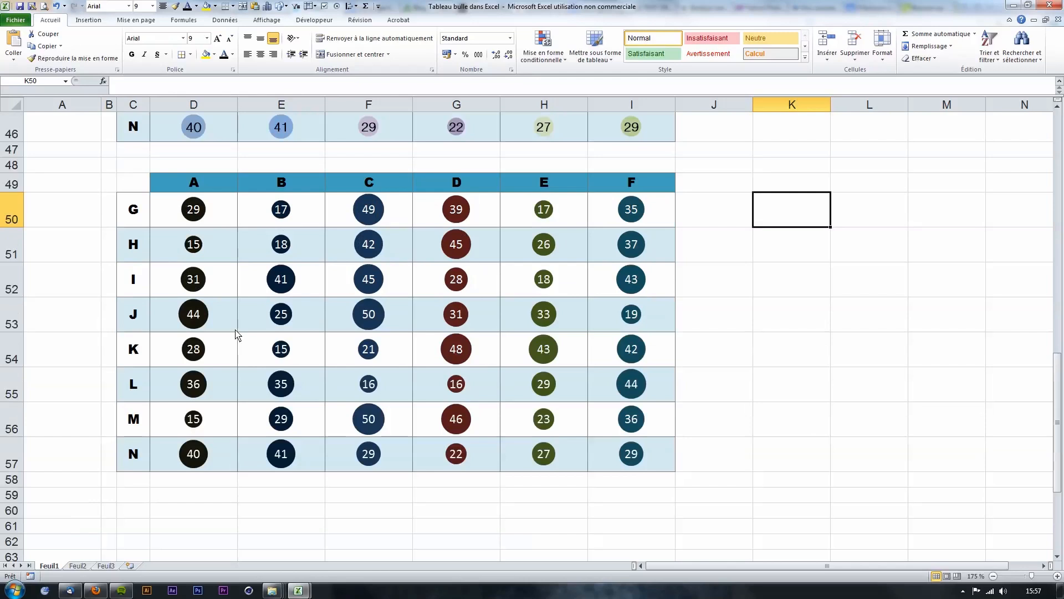
Step: Recalculate the workbook repeatedly to refresh the values and bubble sizes in the bubble tables
key("F9")
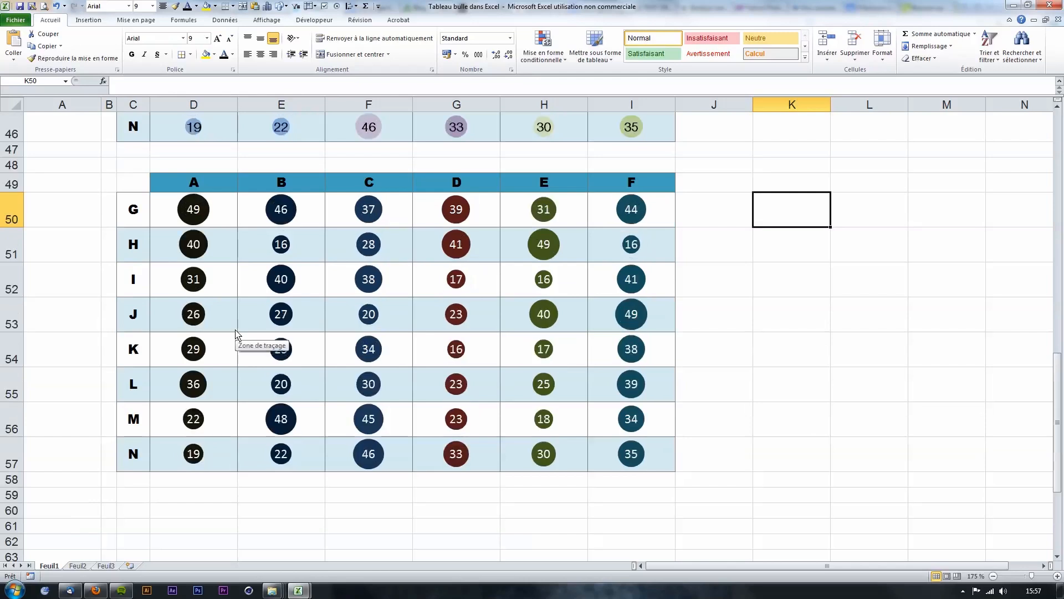
key("F9")
key("F9")
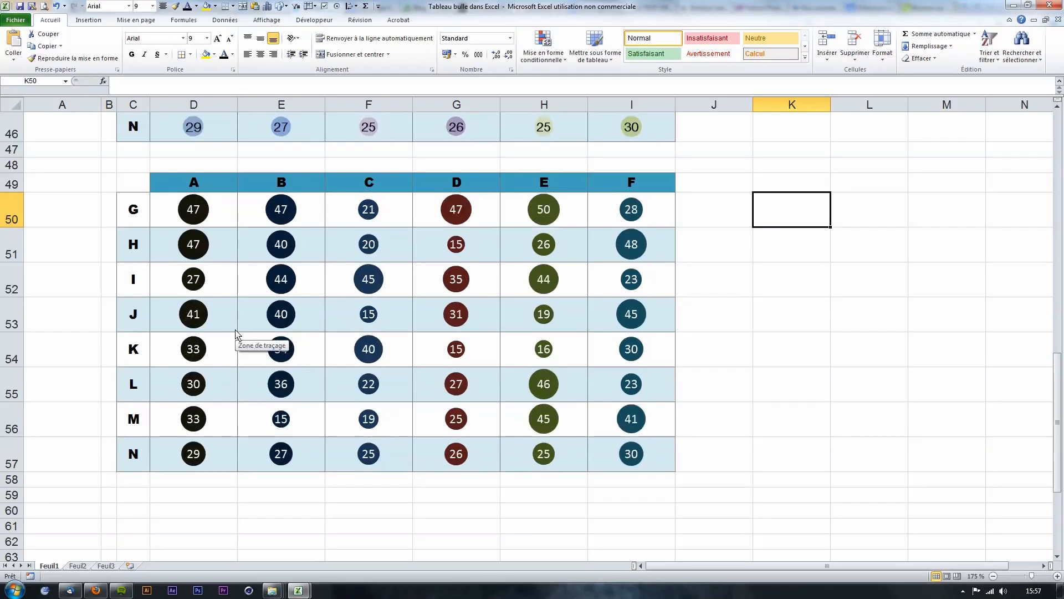
key("F9")
key("F9")
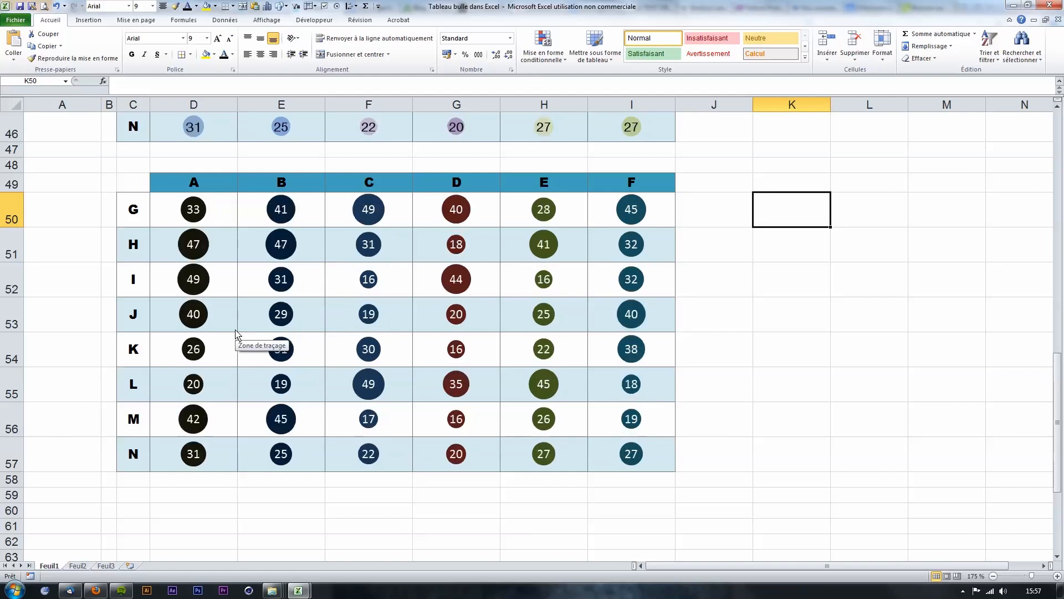
key("F9")
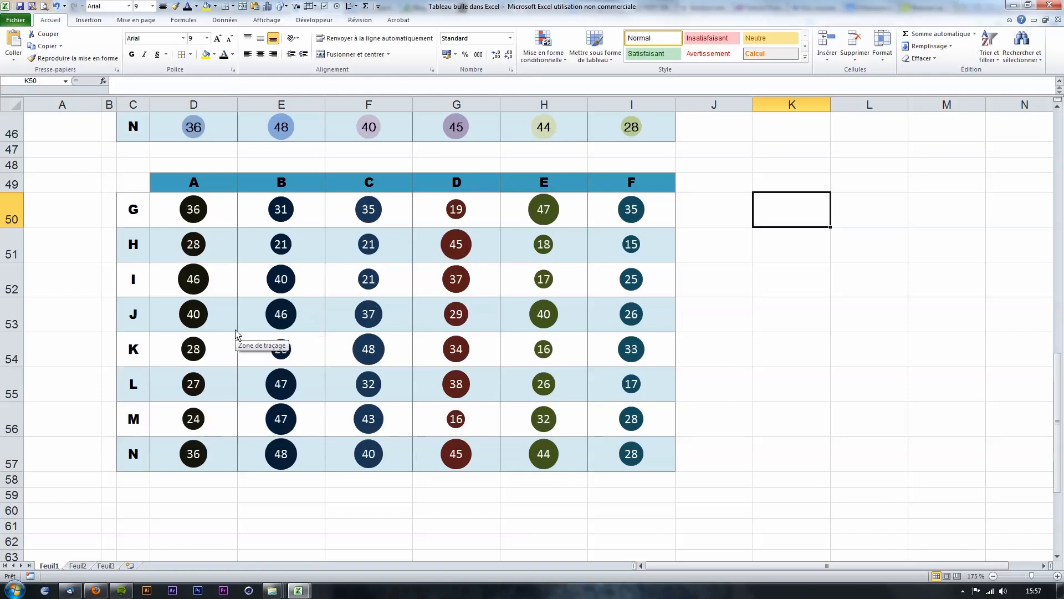
key("F9")
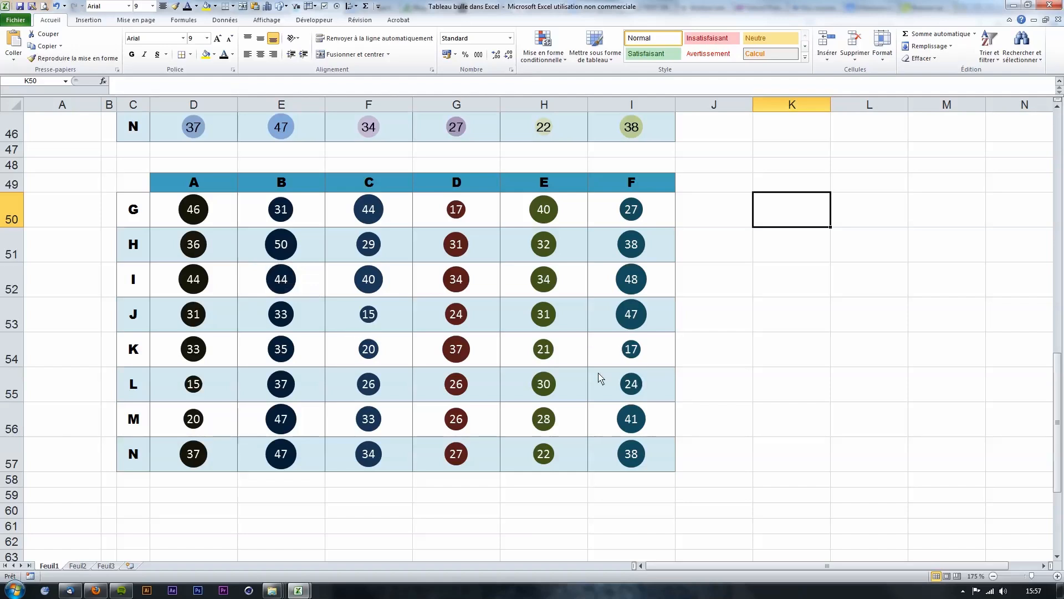
key("F9")
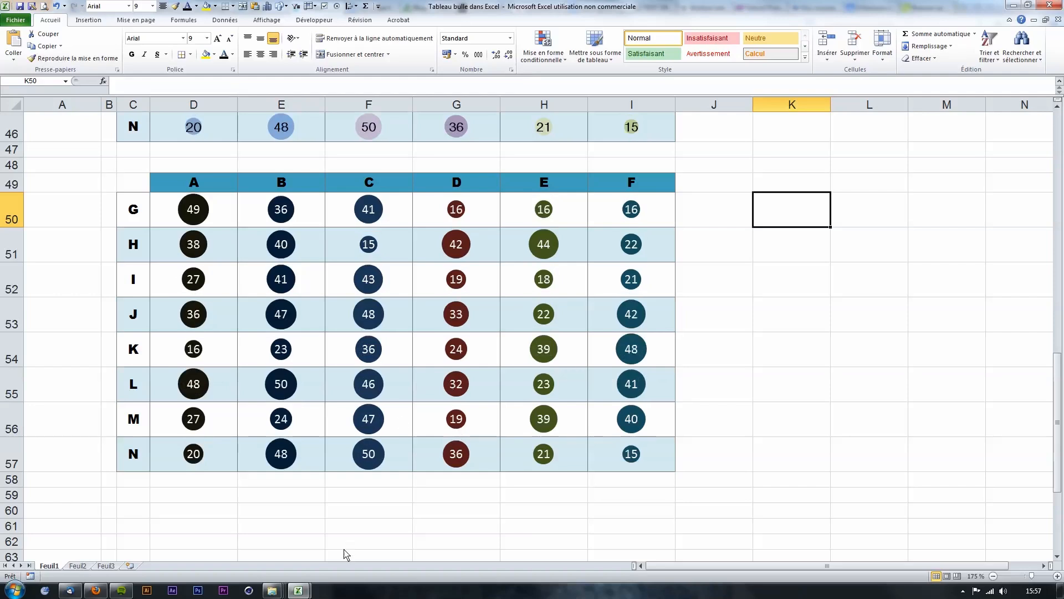
Step: Switch back to the Tableau_bulle workbook and open the sheet Feuil2
mouse_move(304, 592)
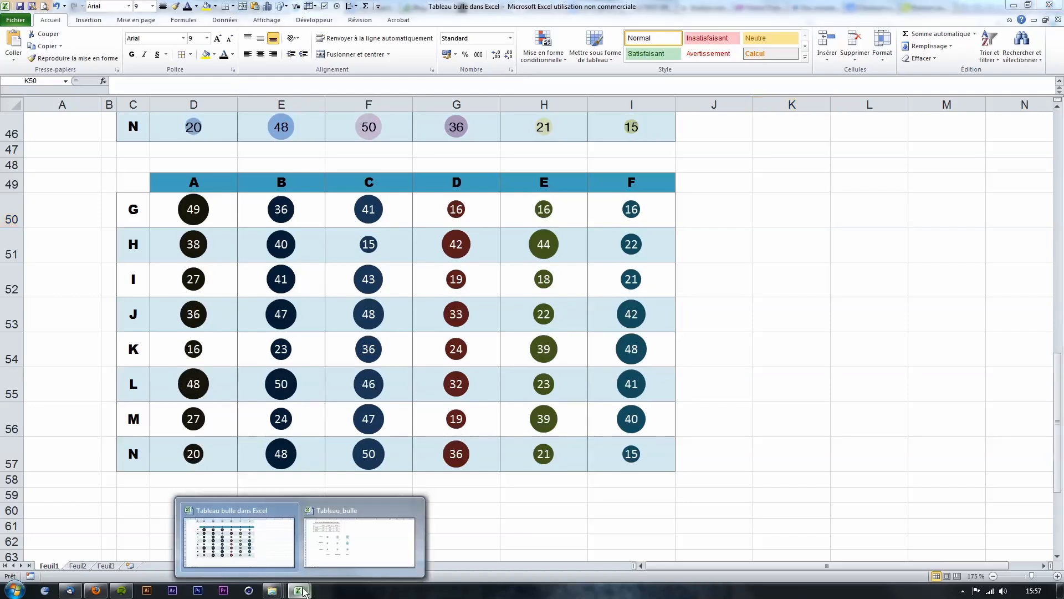
left_click(359, 540)
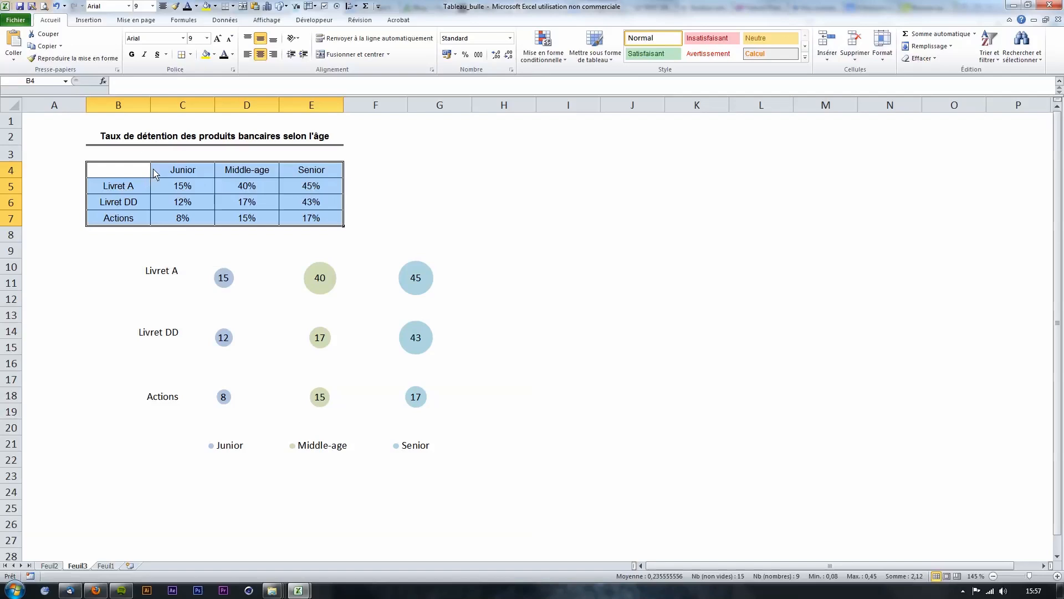
left_click_drag(171, 189, 292, 201)
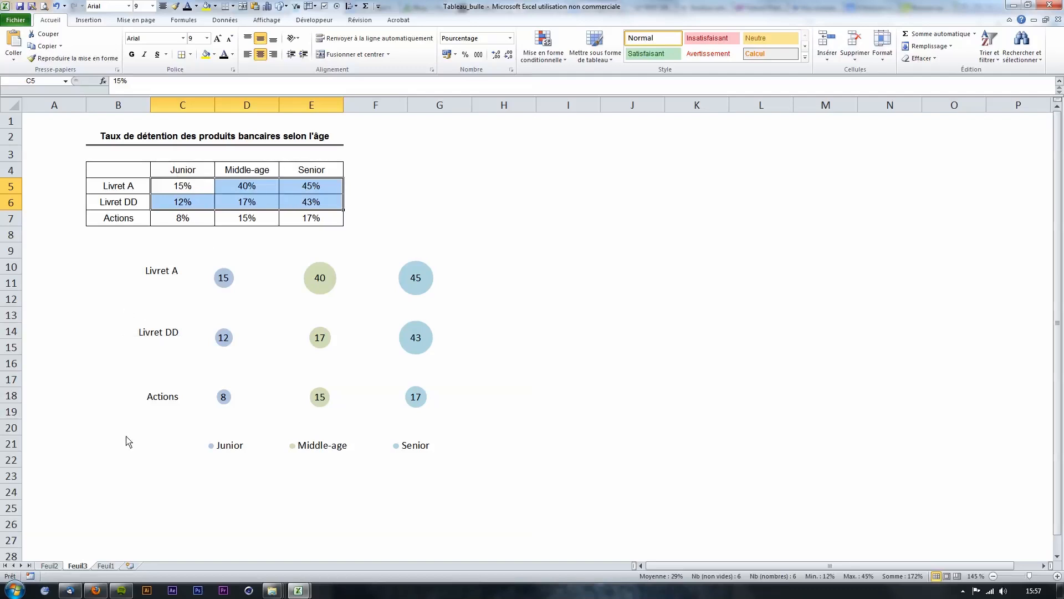
left_click(49, 566)
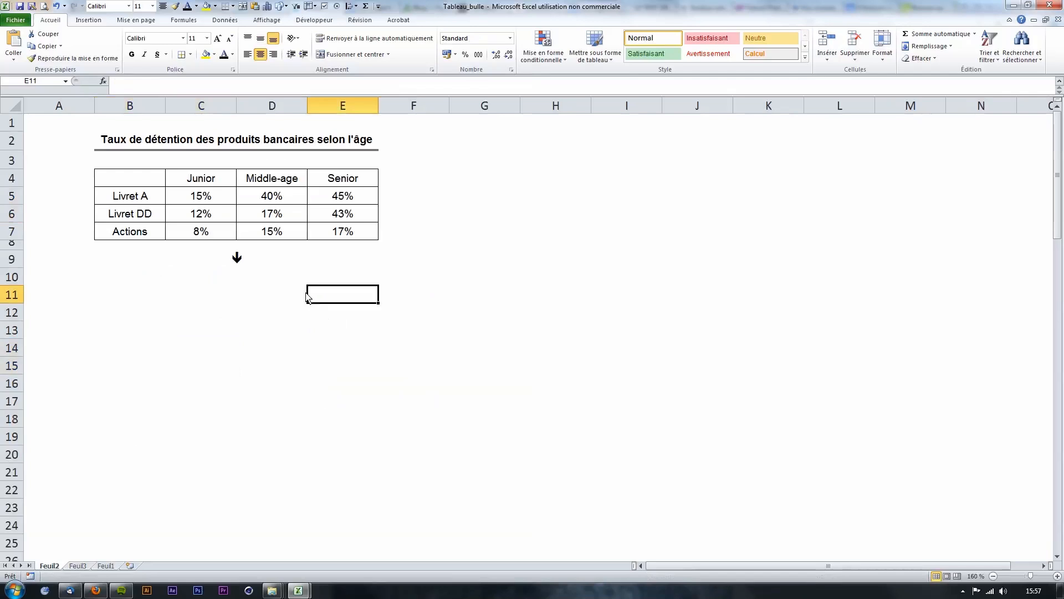
Step: Try a 2D bubble chart built directly from the percentages in C5:E7, placed beside the table
left_click_drag(199, 196, 341, 244)
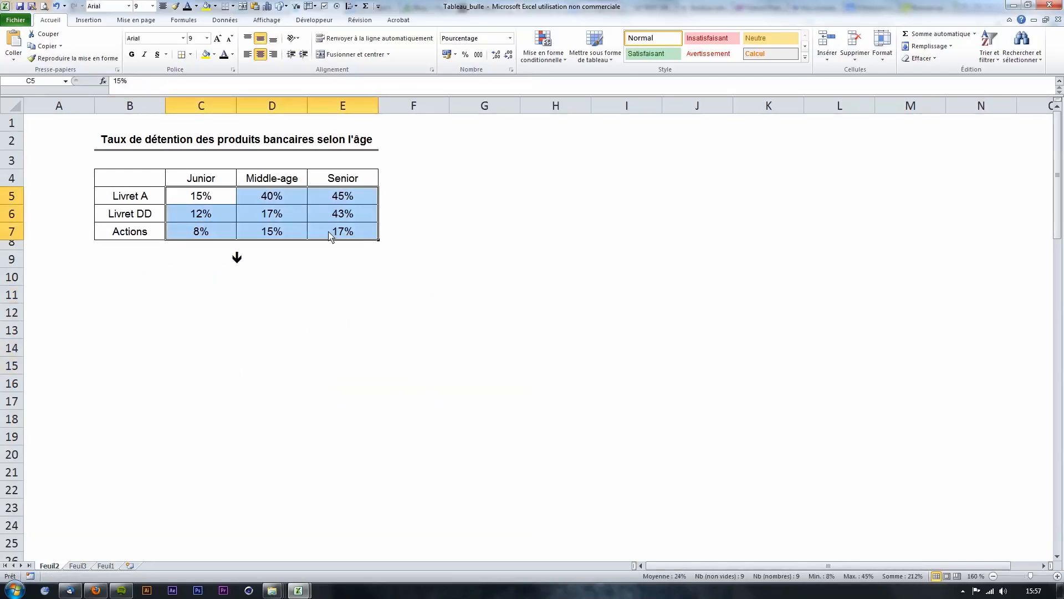
left_click(88, 20)
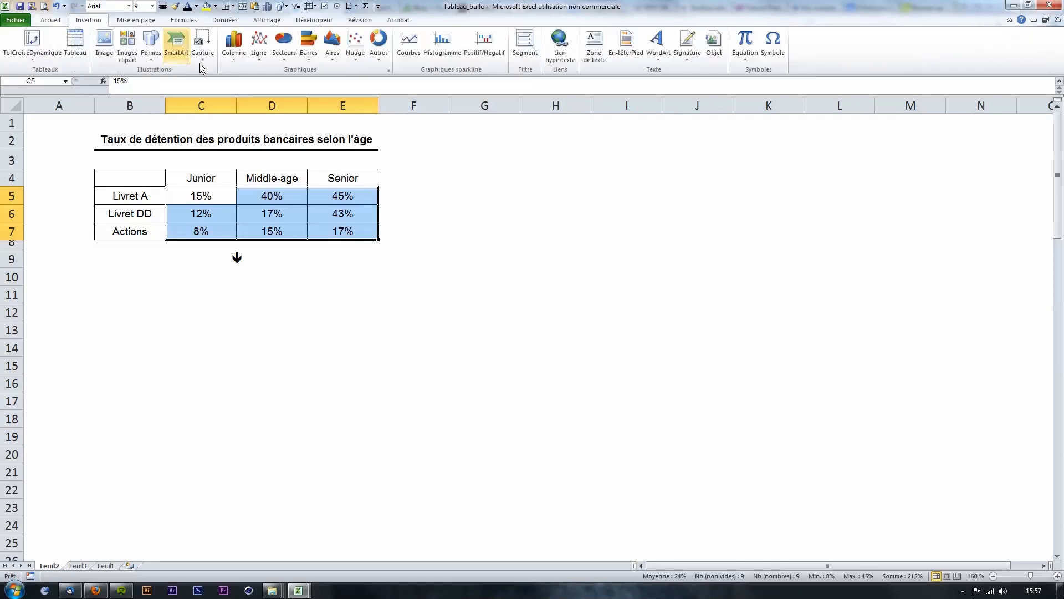
left_click(379, 61)
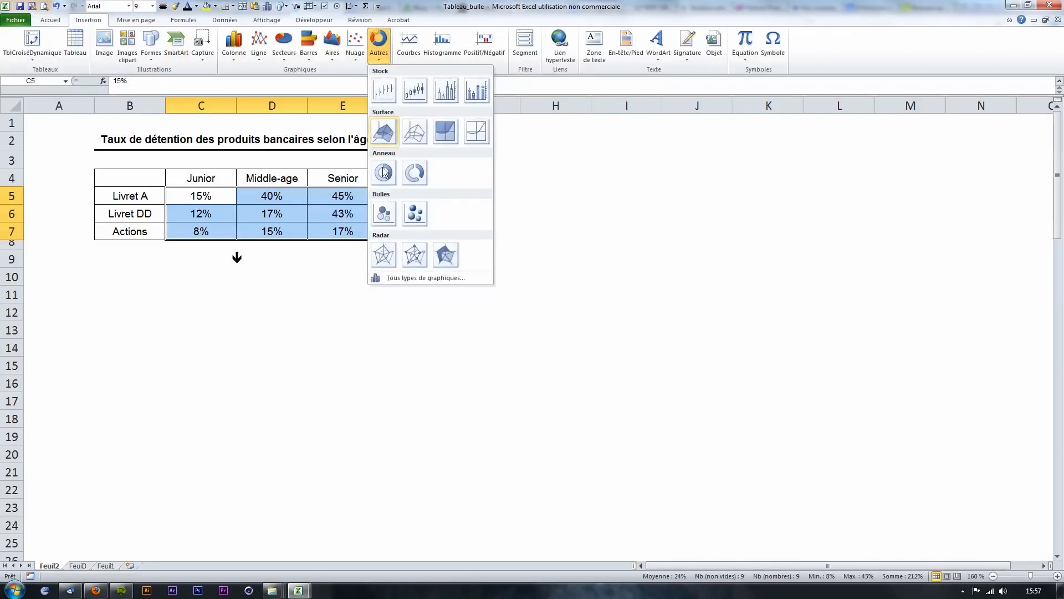
left_click(385, 214)
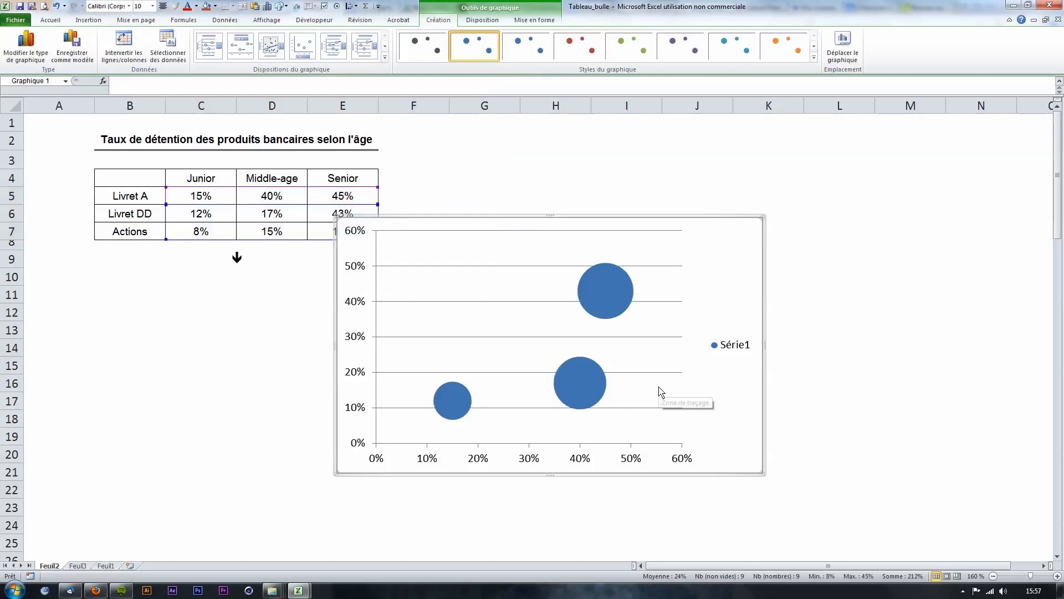
left_click_drag(712, 252, 761, 187)
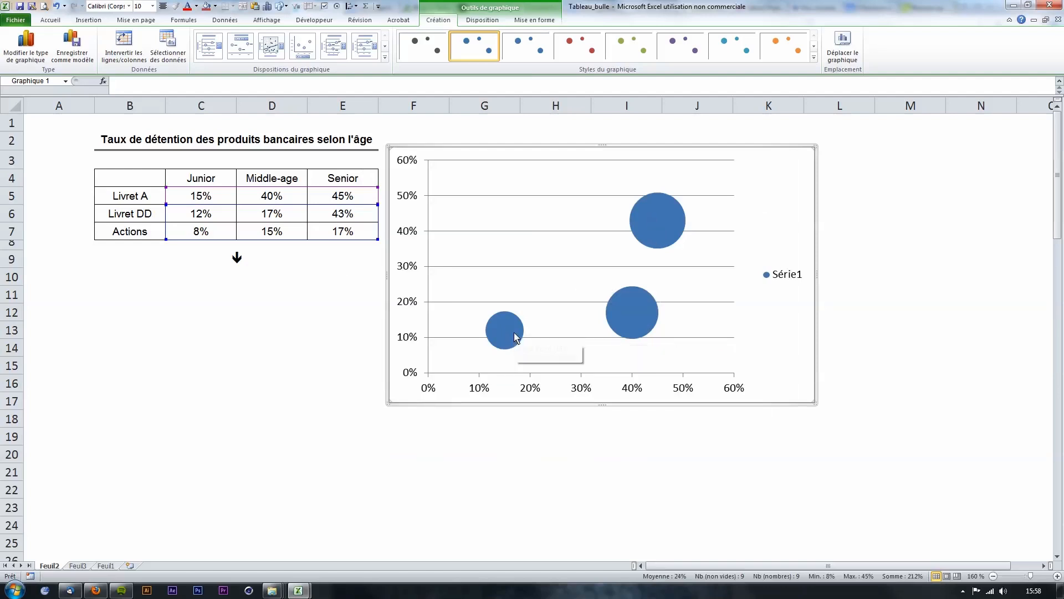
Step: Compare the chart bubbles' coordinates and sizes with the Junior values in the table, and delete the chart
mouse_move(511, 334)
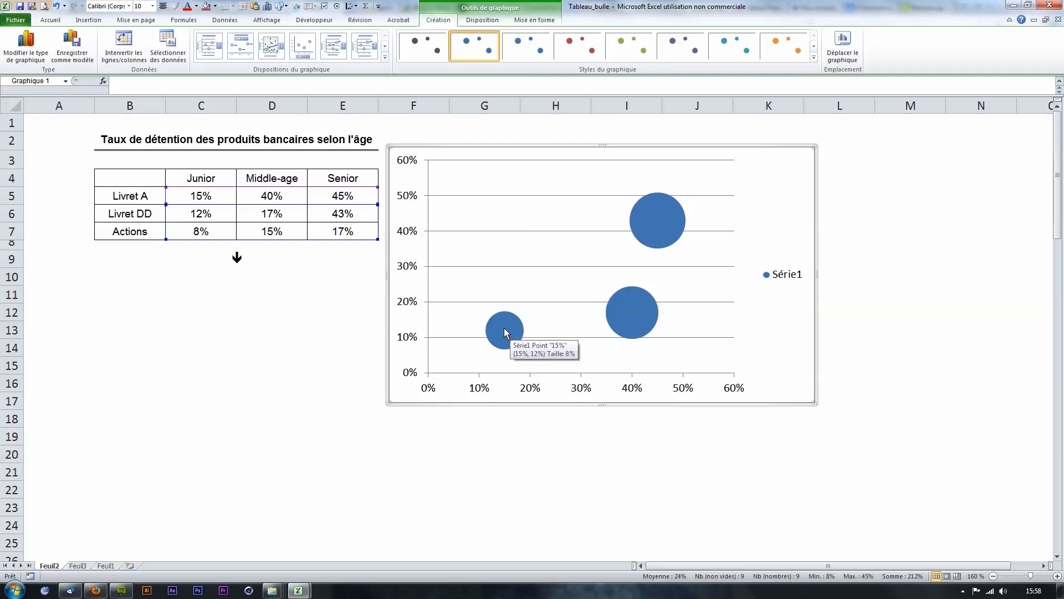
left_click(208, 203)
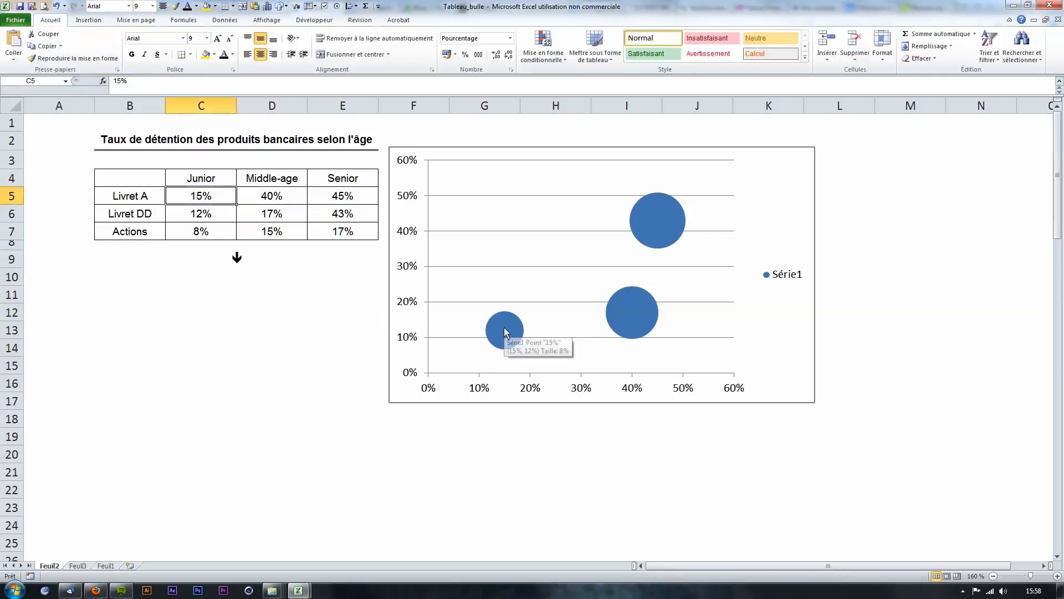
left_click(216, 216)
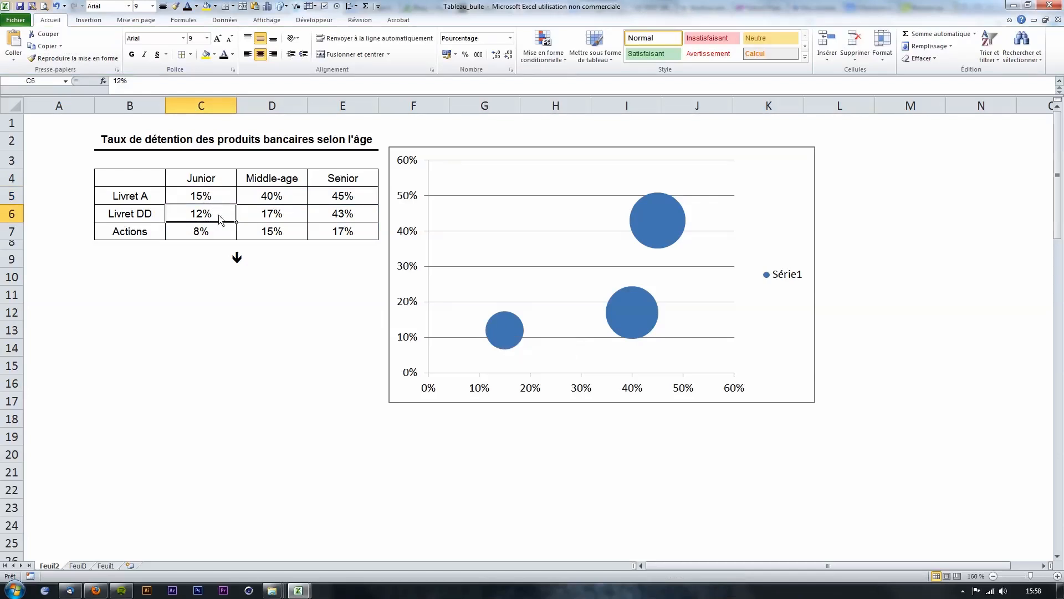
mouse_move(510, 337)
mouse_move(641, 316)
left_click(799, 201)
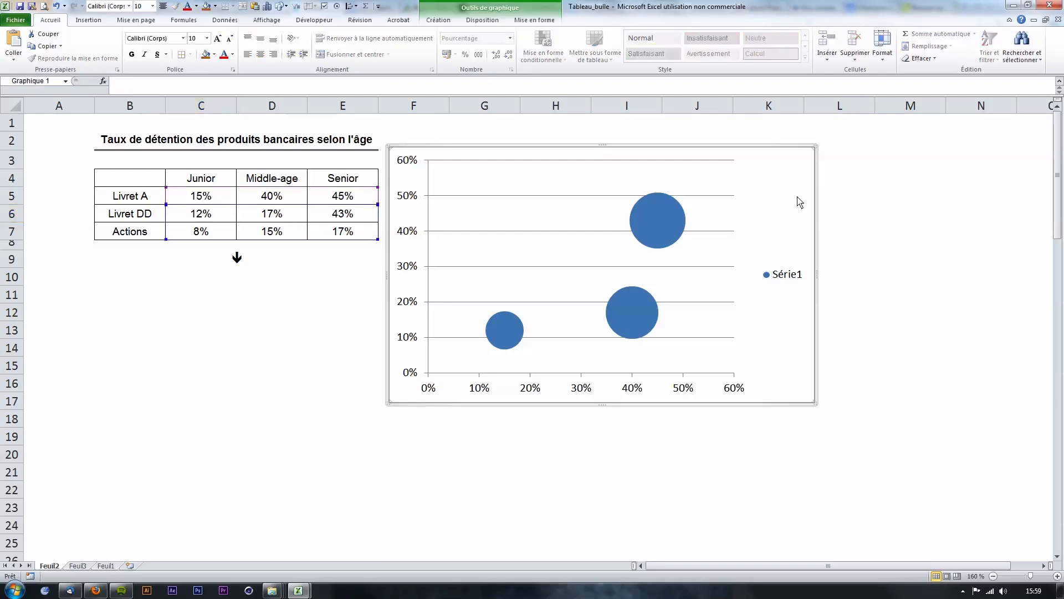
key("Delete")
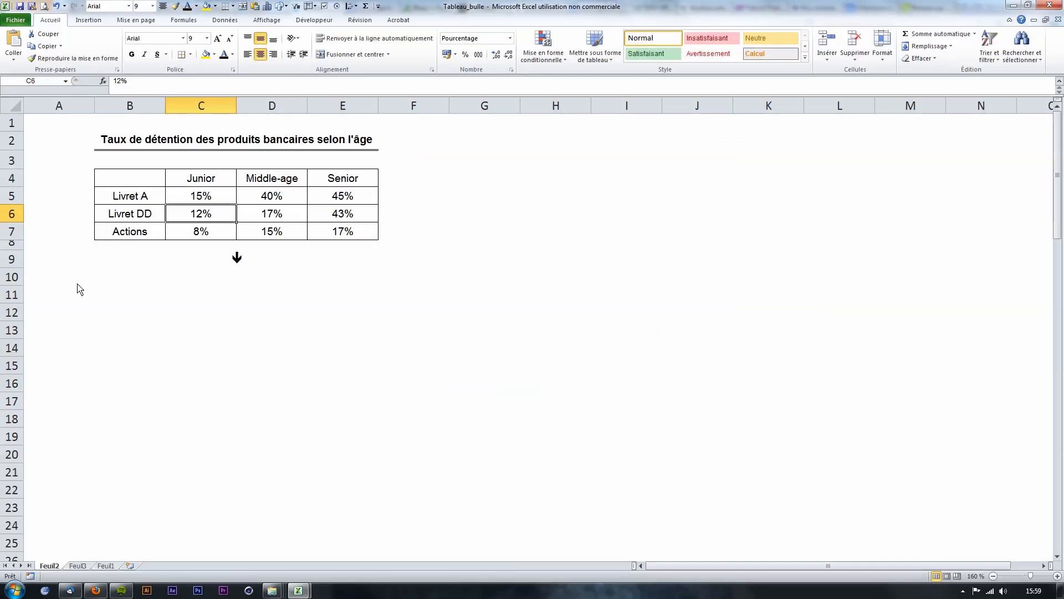
Step: Delete the block of blank rows starting at row 10, bringing the prepared coordinates table up below the source table
left_click_drag(10, 284, 11, 466)
right_click(11, 466)
left_click(49, 393)
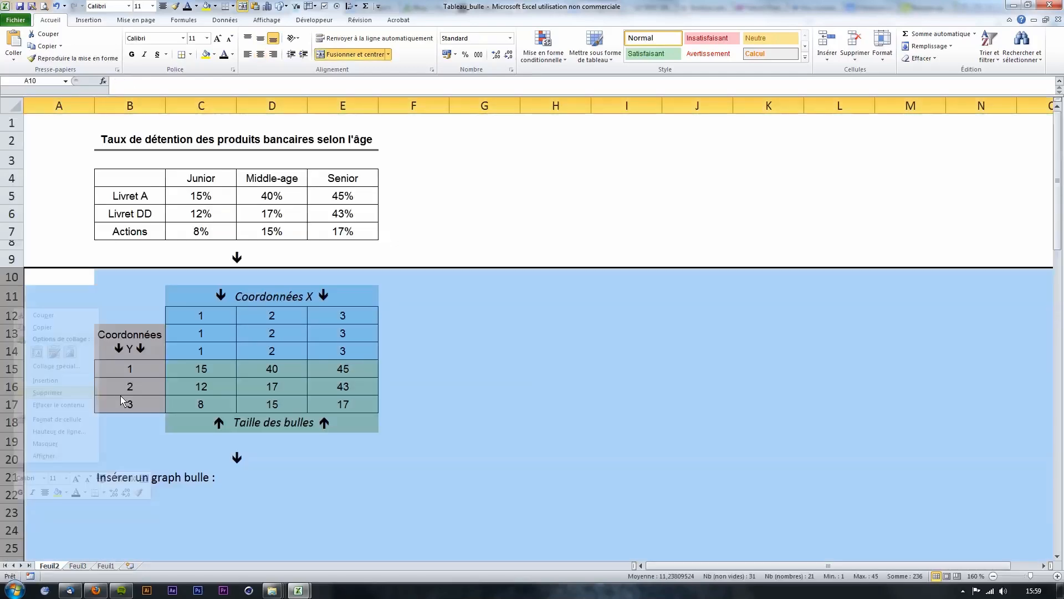
Step: Examine the prepared table's Y coordinates and the bubble-size values in C15:E17
left_click(128, 387)
scroll(421, 370, "down", 1)
scroll(422, 370, "up", 1)
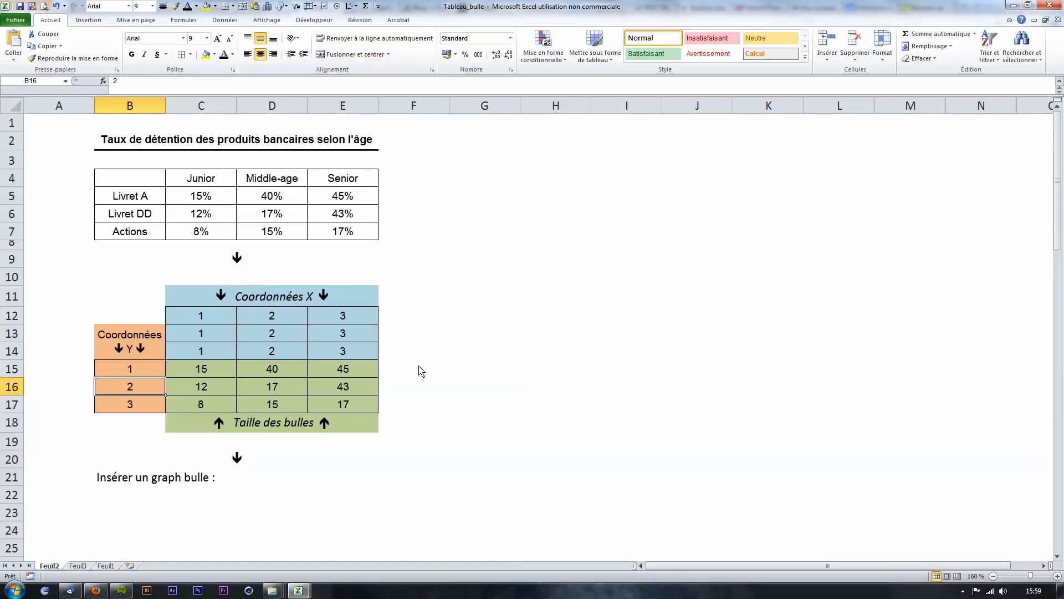
left_click_drag(216, 367, 353, 410)
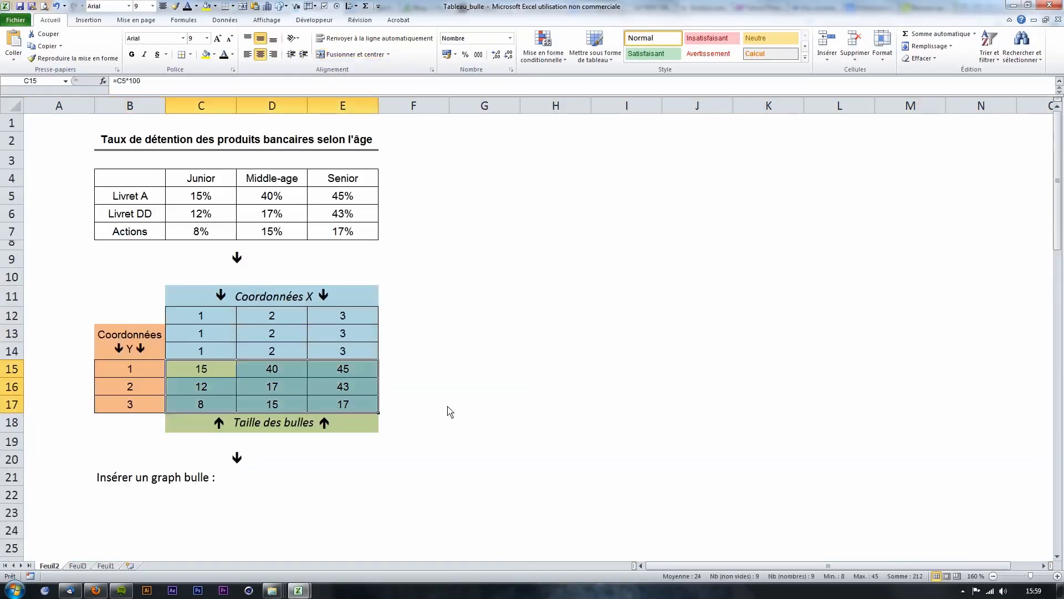
left_click(447, 406)
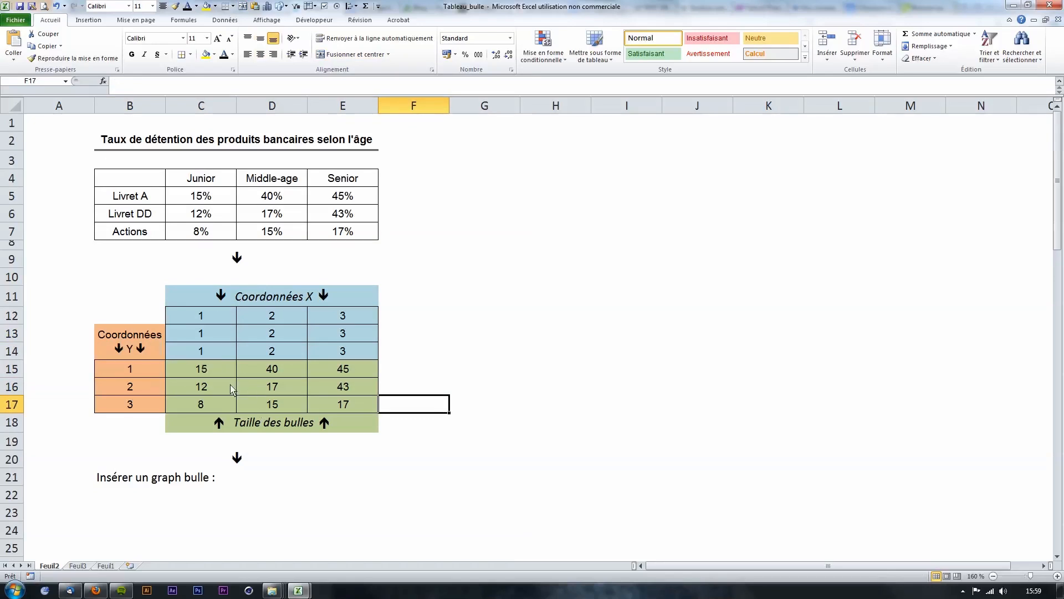
Step: Examine the bubble-size values column by column in C15:C17, D15:D17 and E15:E17 of the prepared table
scroll(230, 388, "down", 1)
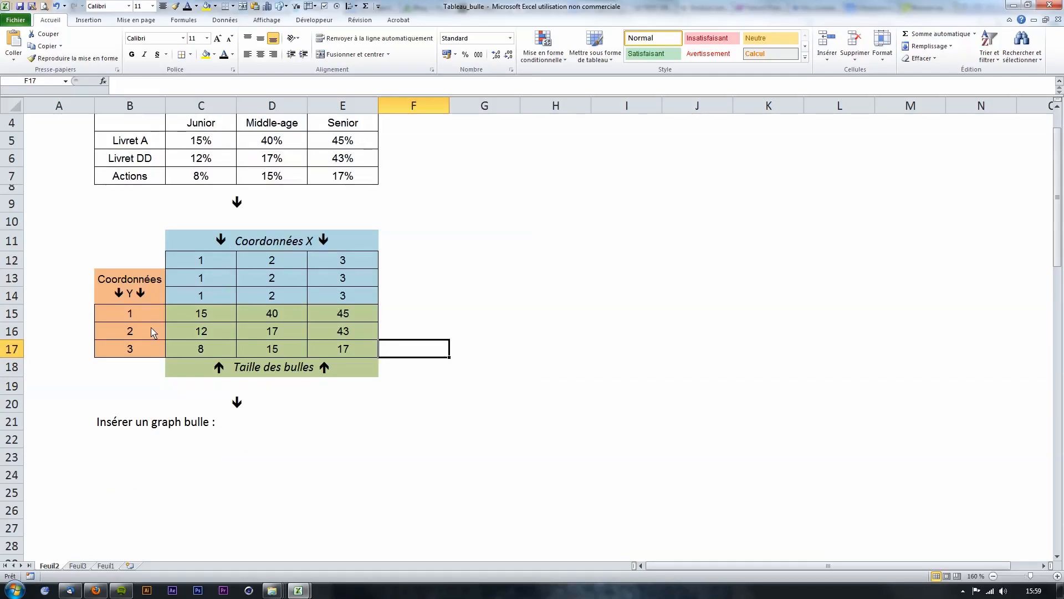
scroll(222, 266, "up", 1)
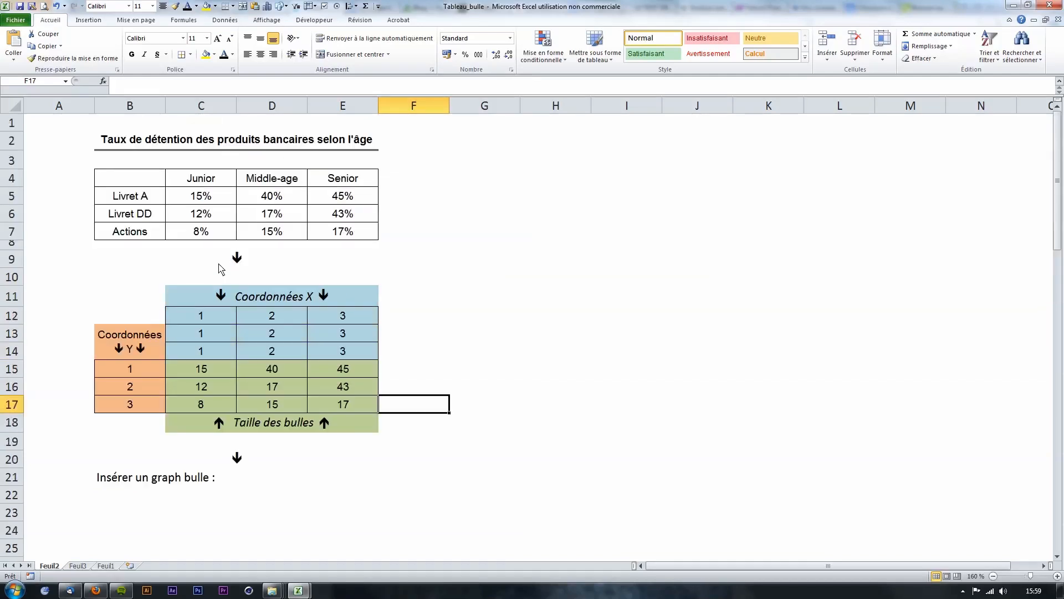
left_click_drag(213, 318, 215, 406)
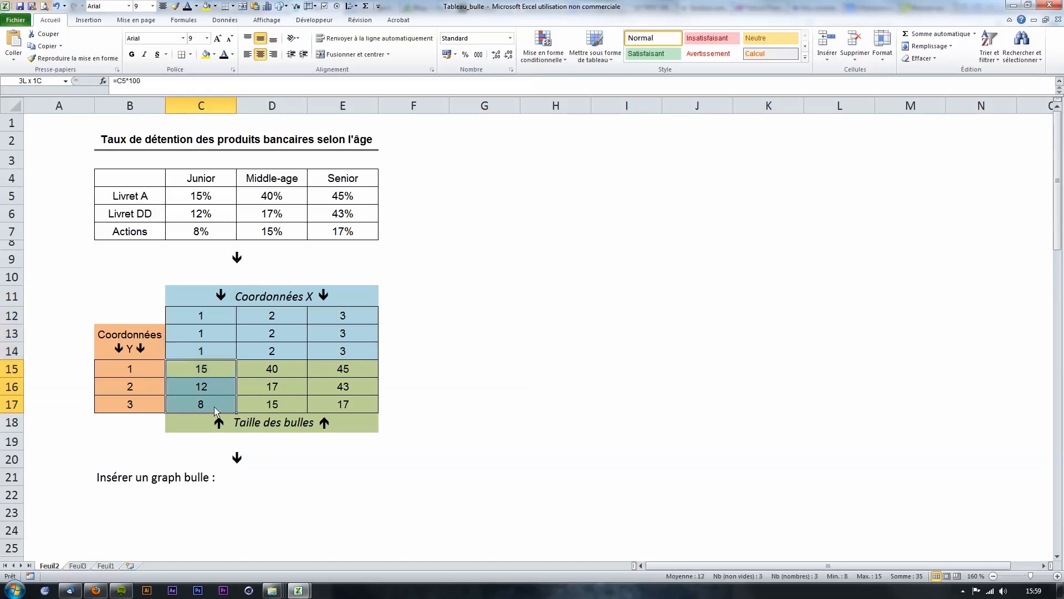
left_click_drag(276, 373, 284, 407)
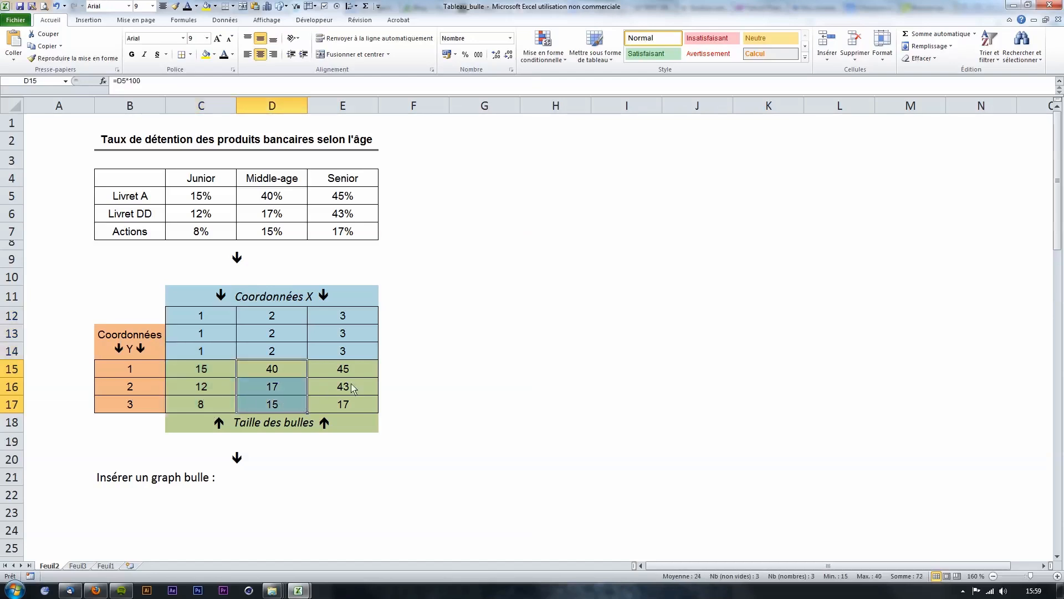
left_click_drag(368, 371, 366, 408)
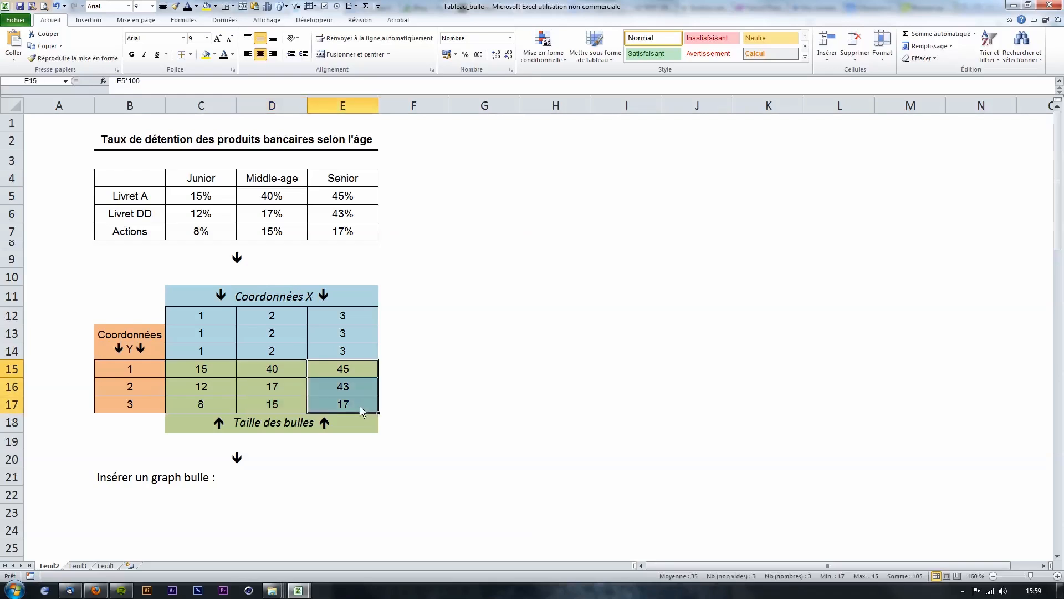
left_click_drag(335, 433, 363, 368)
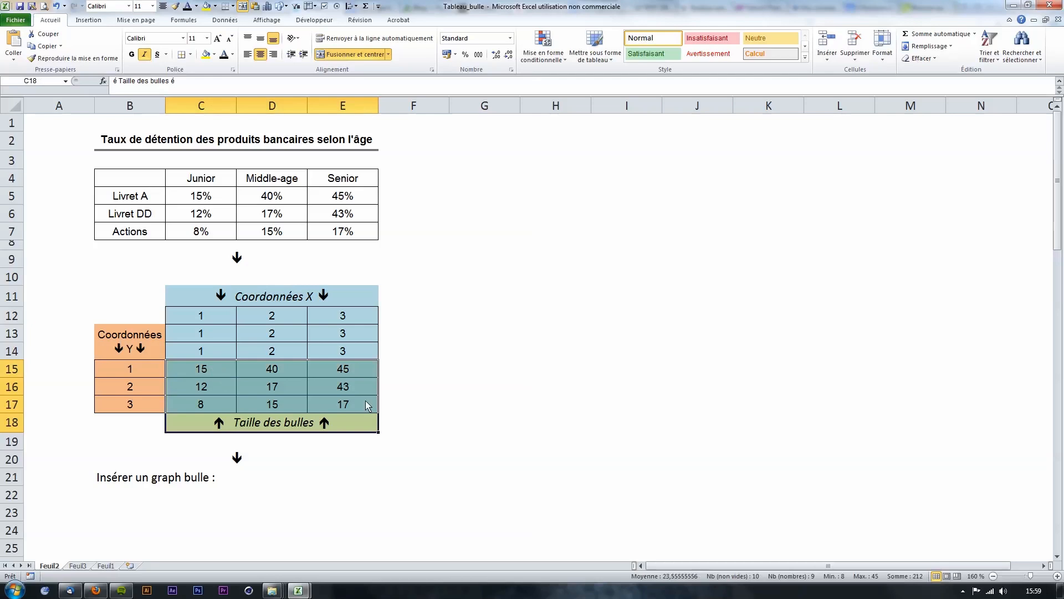
left_click(366, 404)
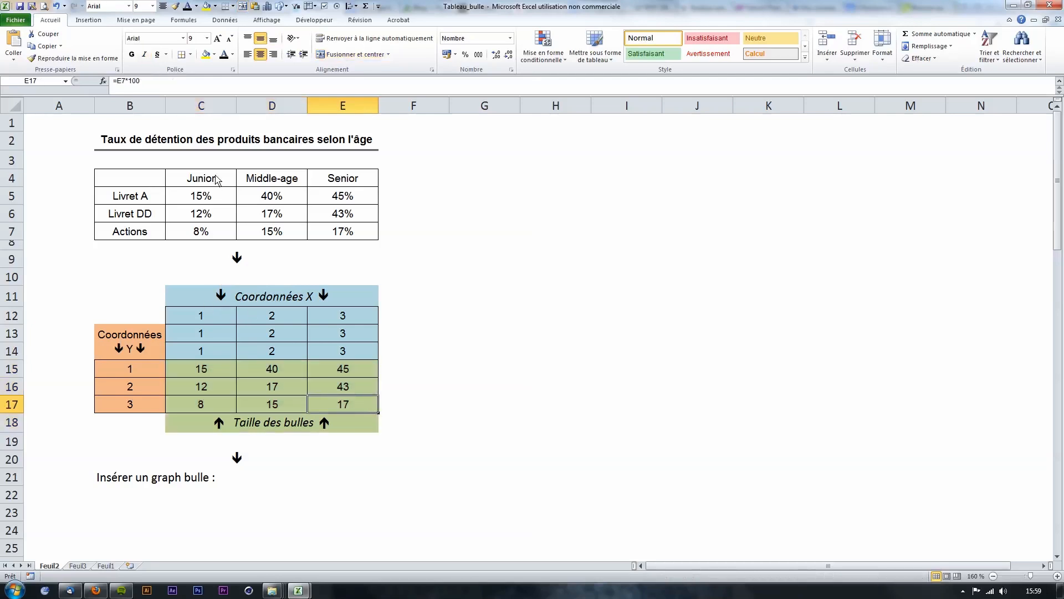
Step: Trace how the Junior and Middle-age rates map to their X coordinates, Y coordinates and bubble sizes in the prepared table
left_click_drag(216, 179, 216, 238)
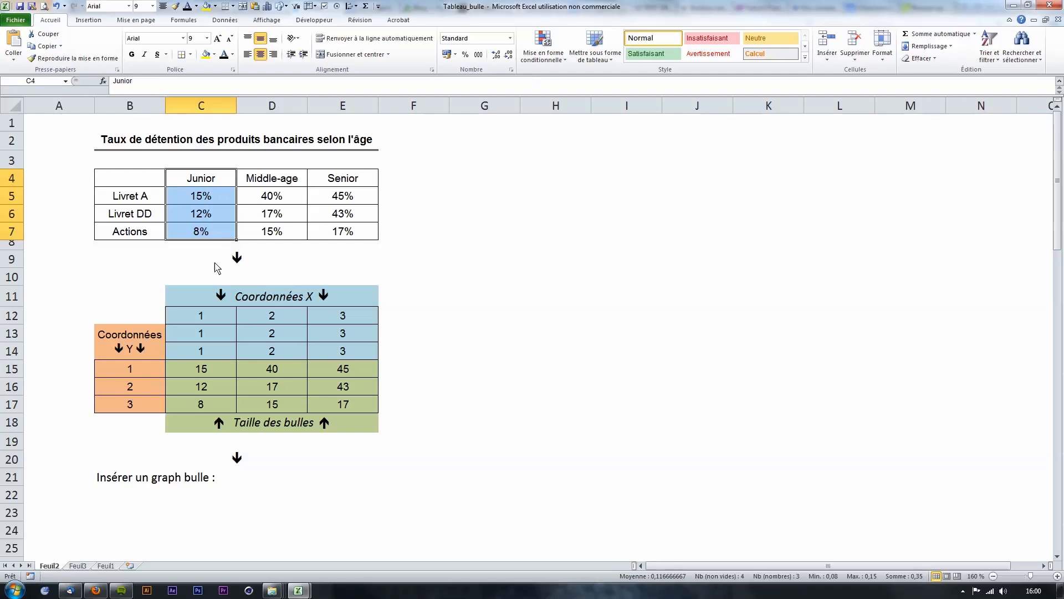
left_click_drag(216, 317, 211, 349)
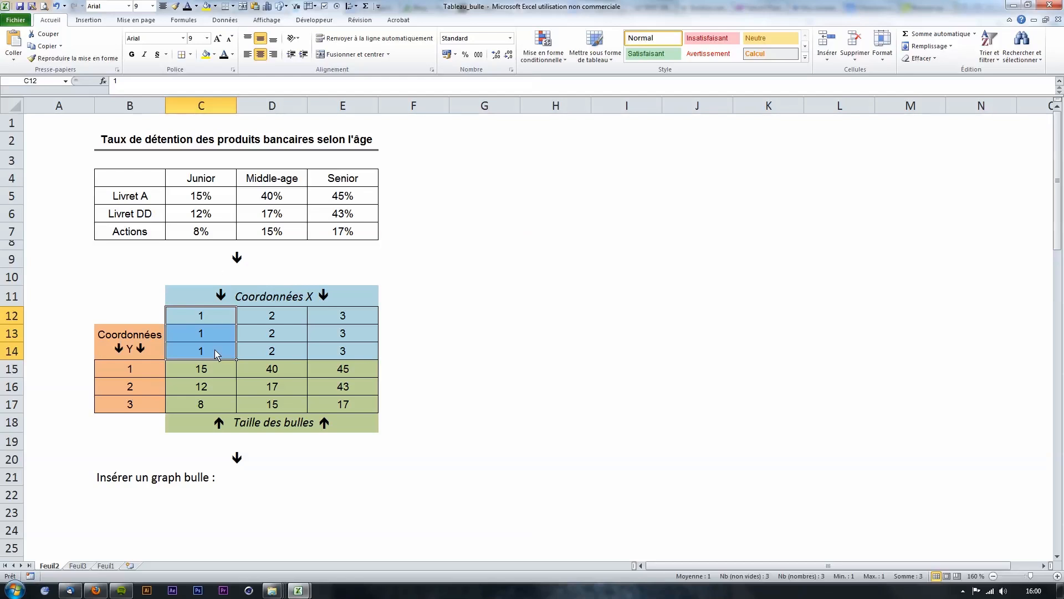
left_click(150, 374)
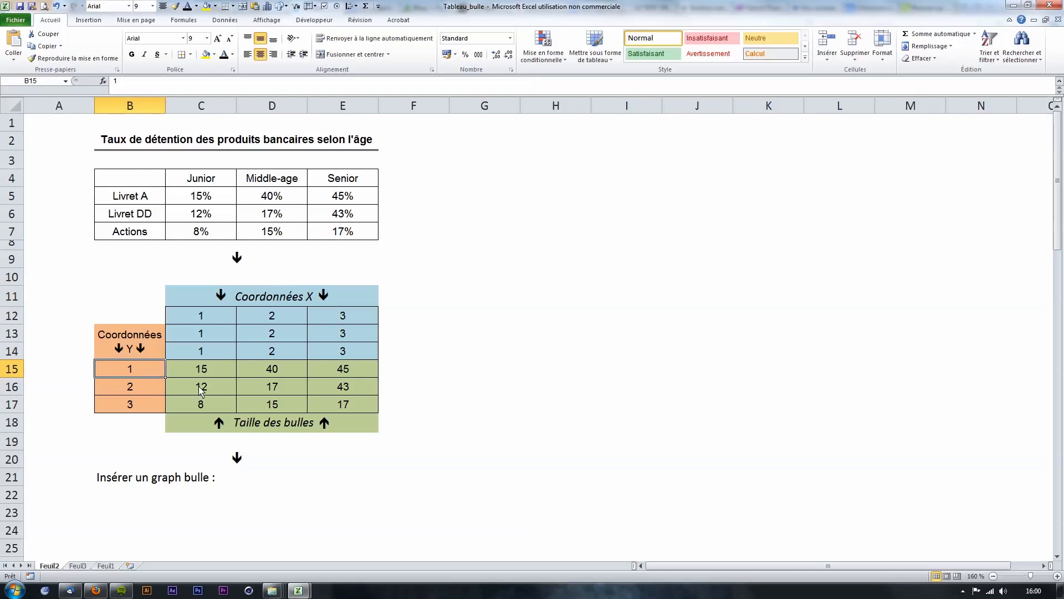
left_click(148, 385)
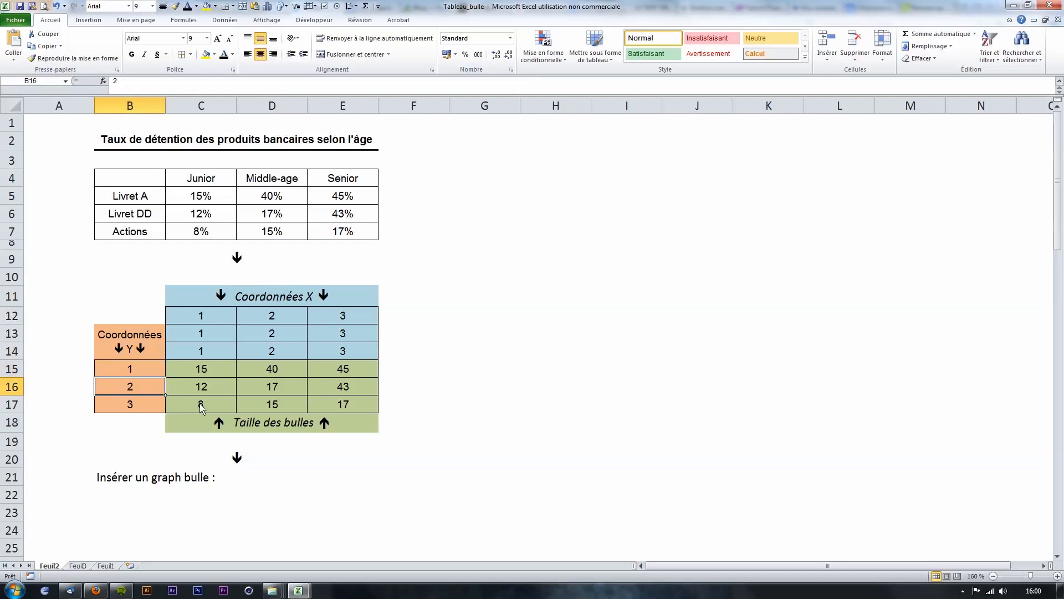
left_click(201, 409)
left_click(134, 411)
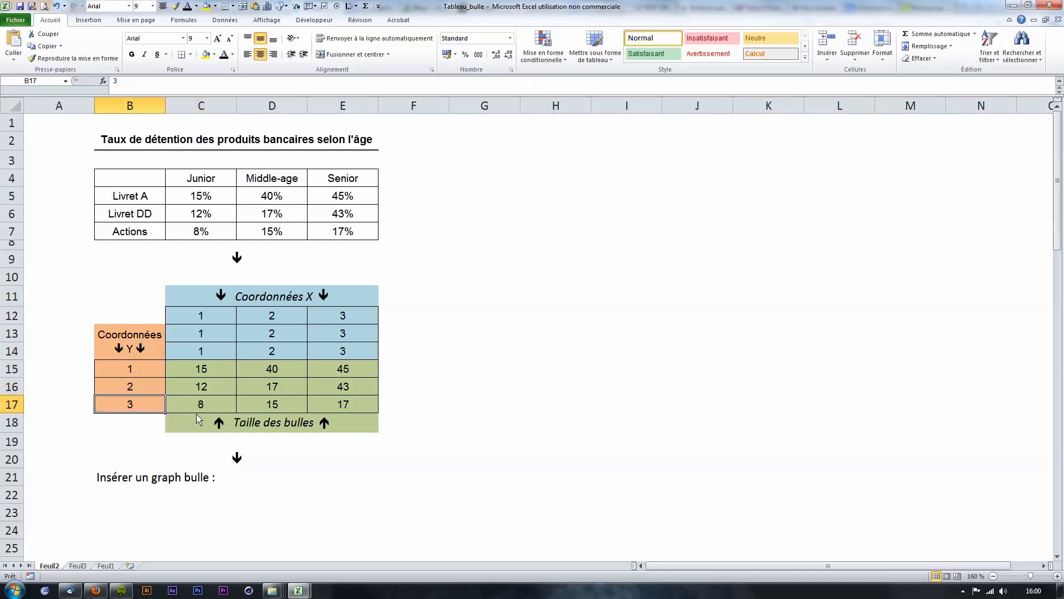
left_click_drag(282, 317, 288, 352)
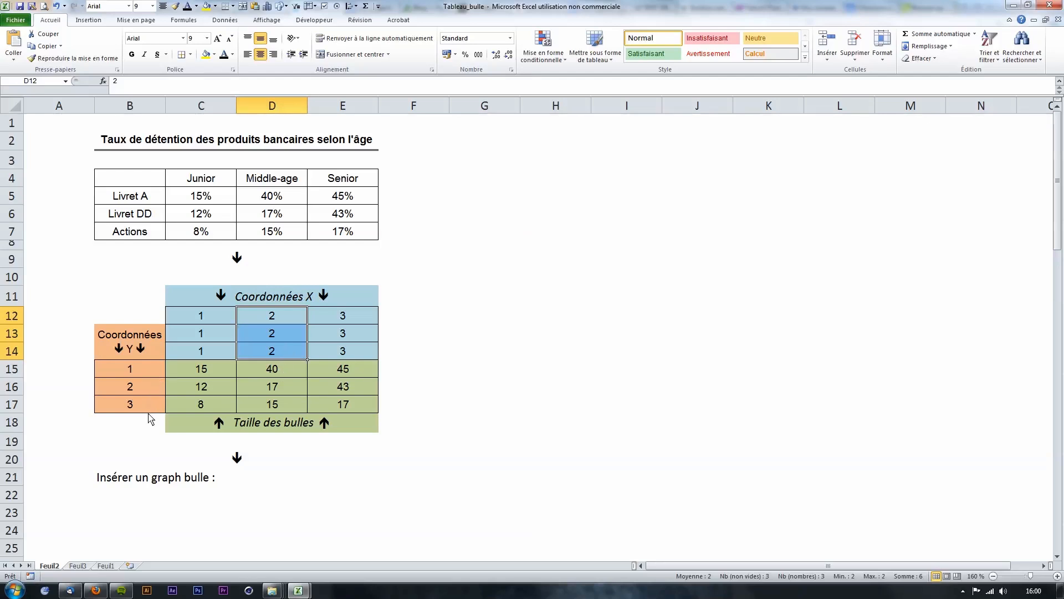
left_click_drag(285, 371, 285, 402)
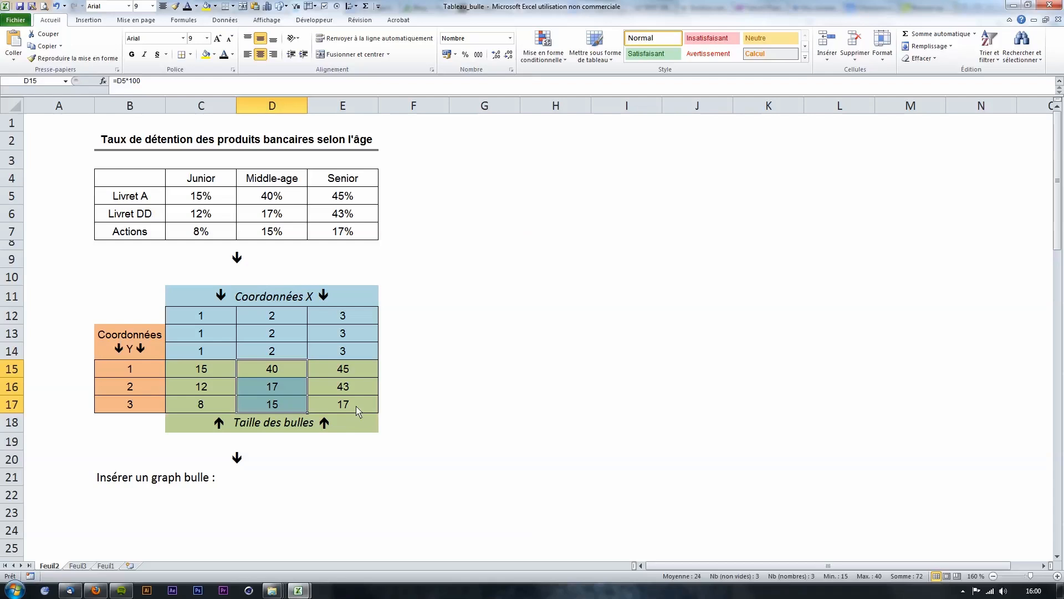
Step: Insert a 2D bubble chart from C15:E17, C12:E14 and B15:B17, and place it beside the prepared table
left_click_drag(356, 409, 208, 361)
left_click_drag(209, 314, 340, 353)
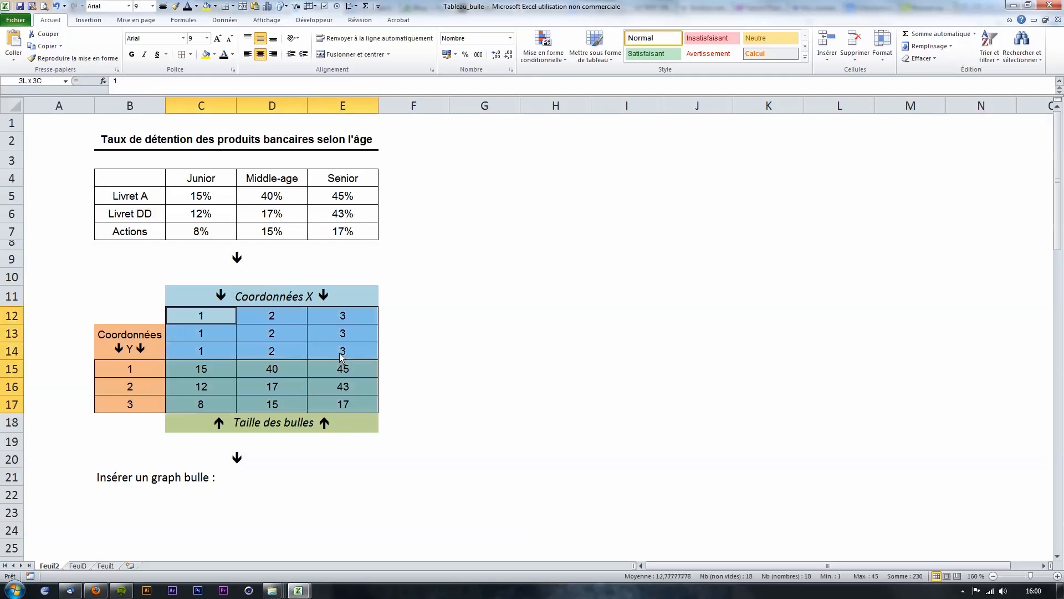
left_click_drag(133, 372, 164, 404)
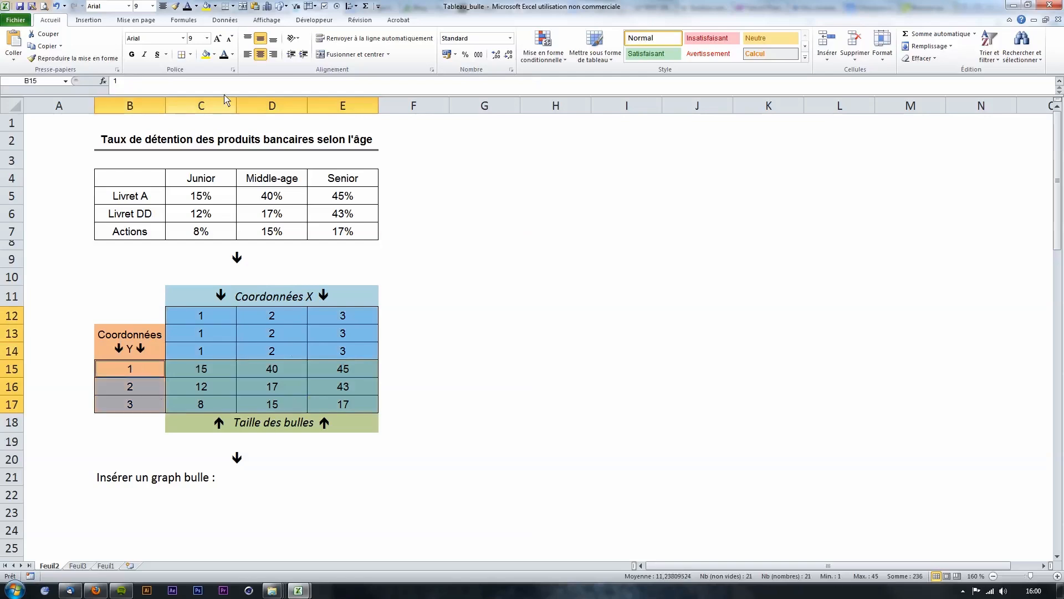
left_click(100, 22)
left_click(378, 45)
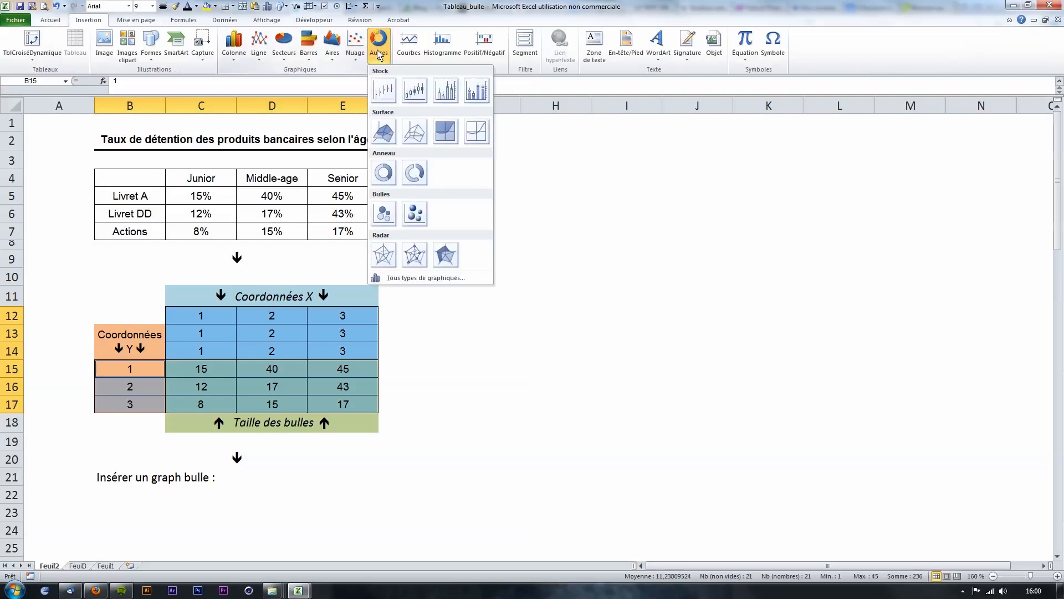
left_click(380, 221)
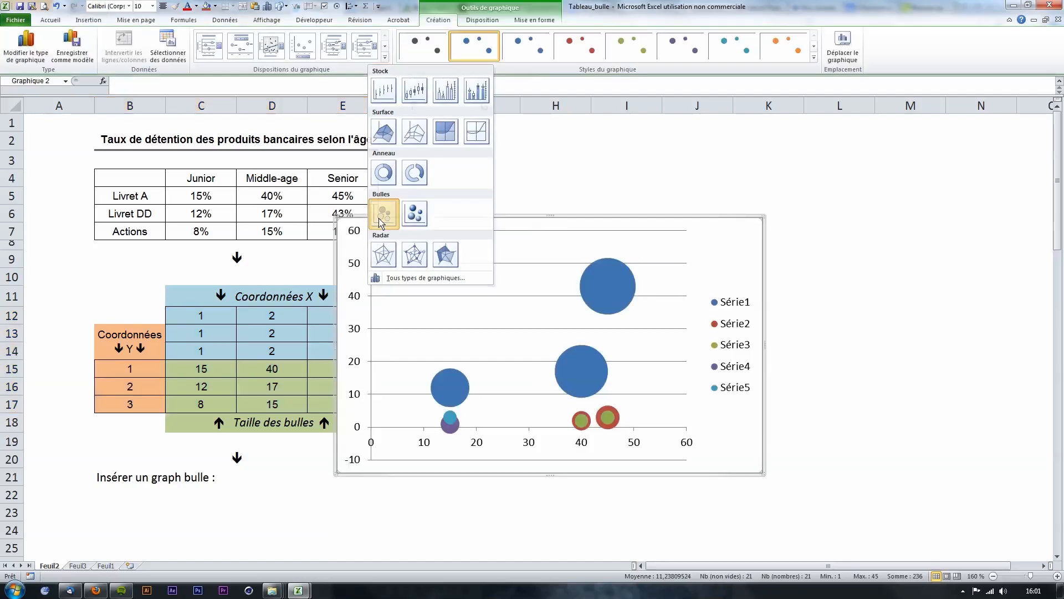
left_click_drag(493, 240, 541, 231)
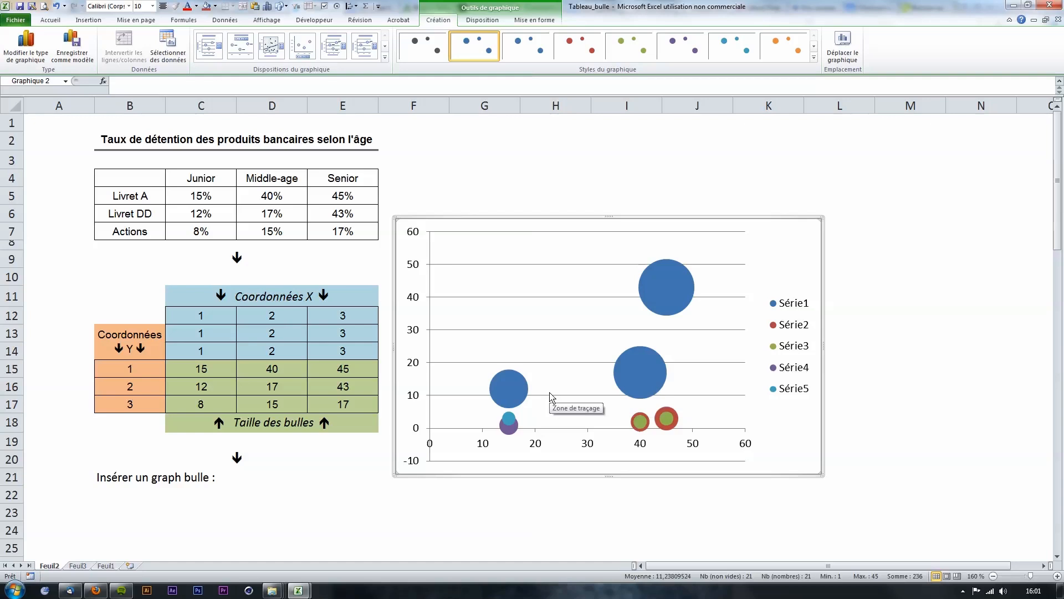
Step: Open the chart's data source, edit the first series (Série1) and link its name to the Junior header in C4
left_click(516, 391)
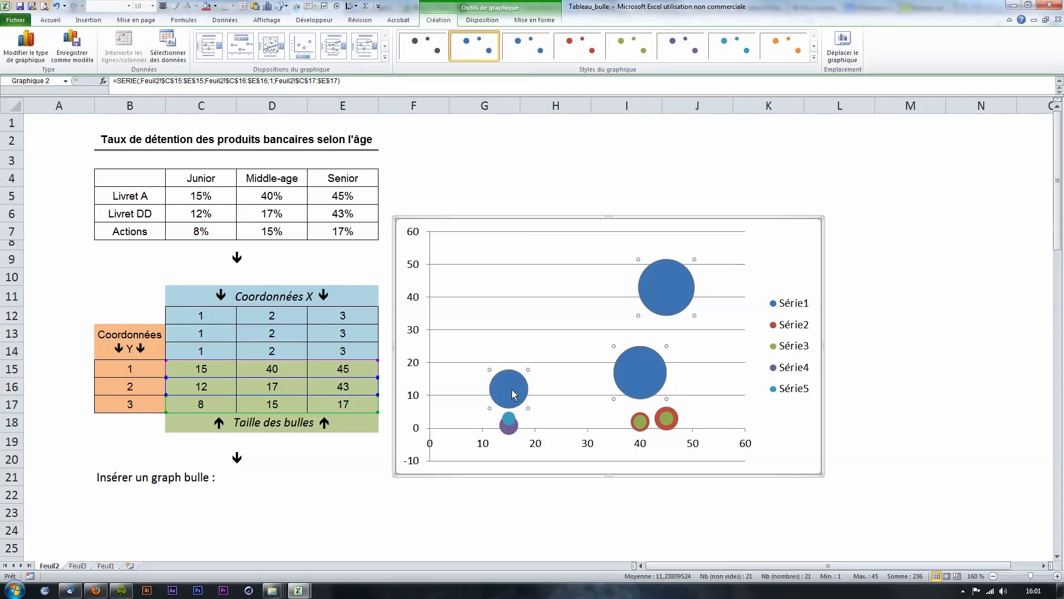
mouse_move(513, 392)
right_click(522, 398)
left_click(560, 443)
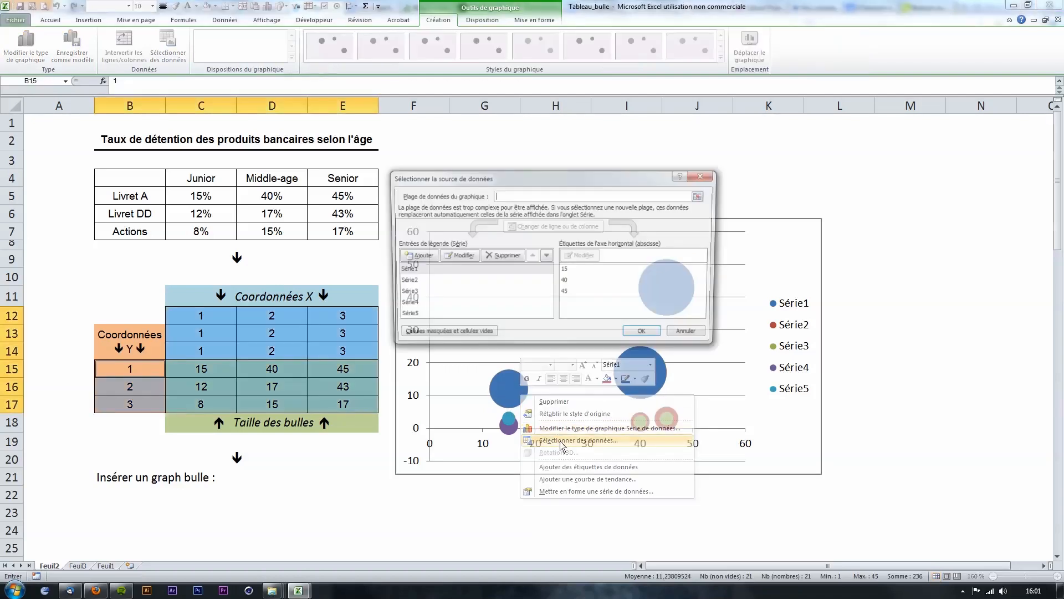
left_click(413, 271)
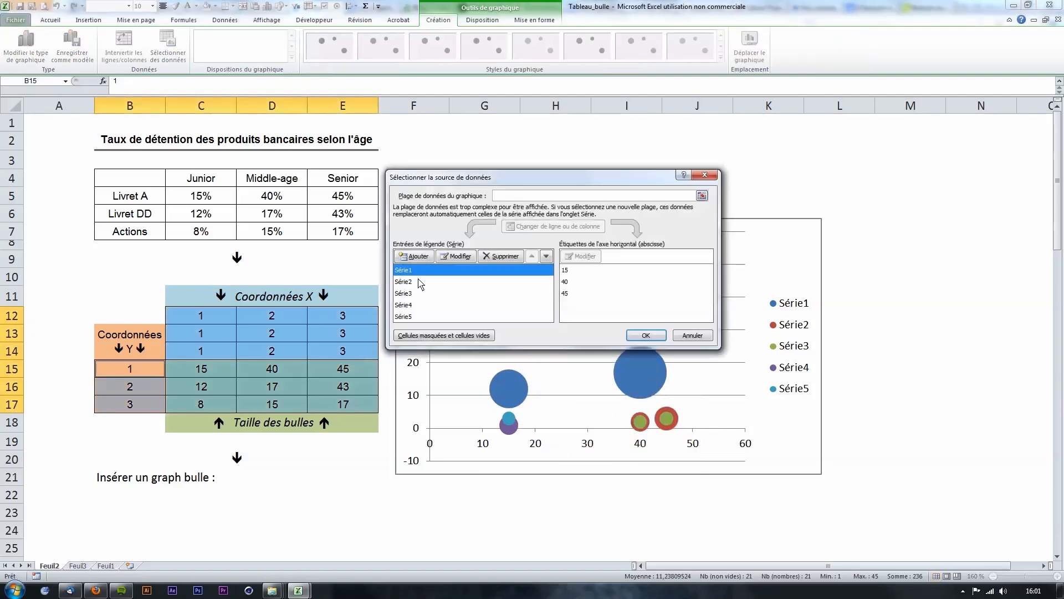
left_click(450, 258)
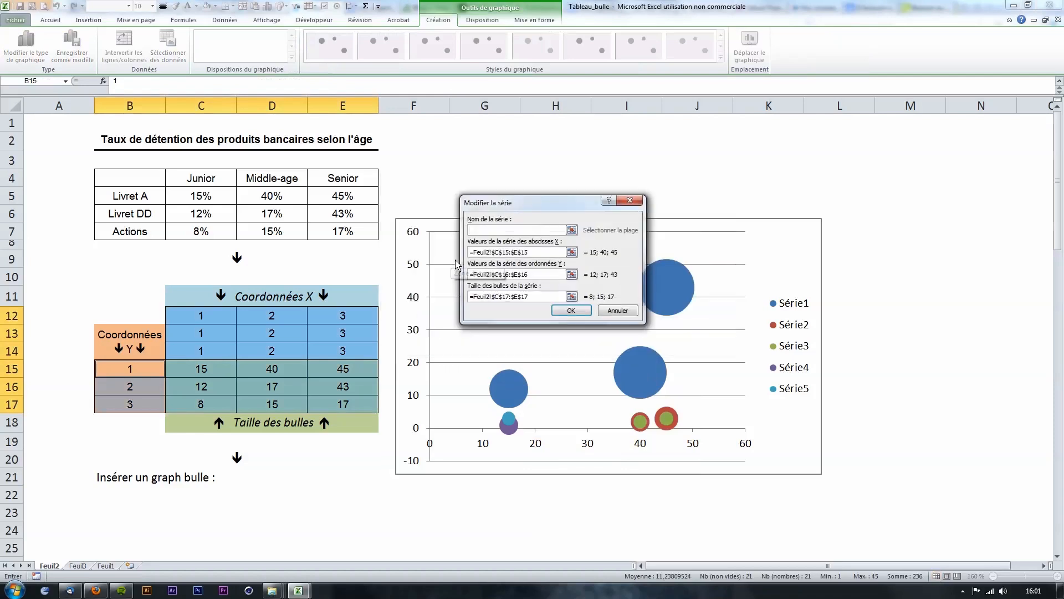
left_click(571, 230)
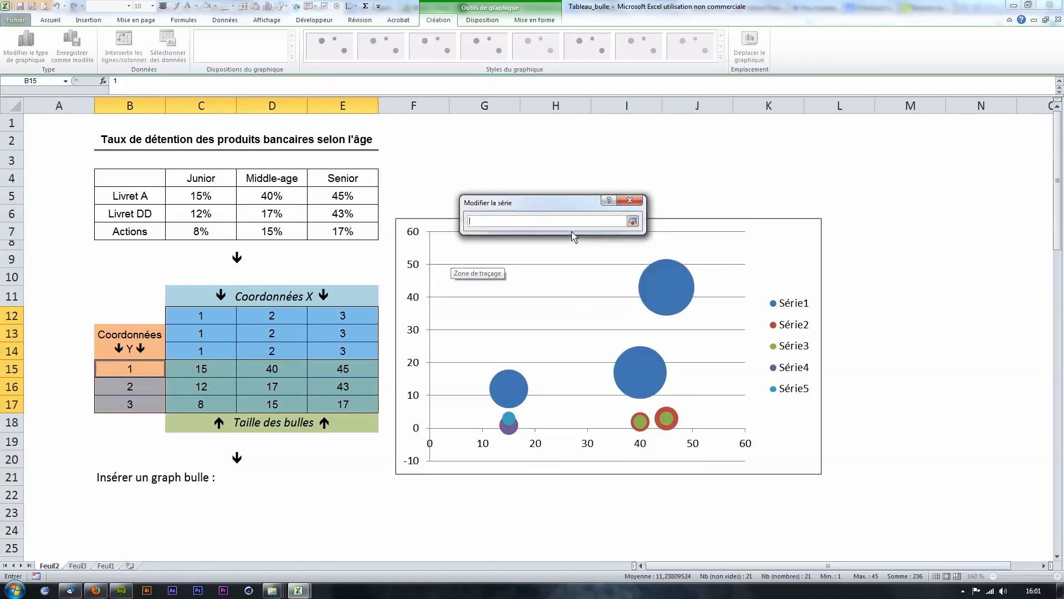
left_click(215, 185)
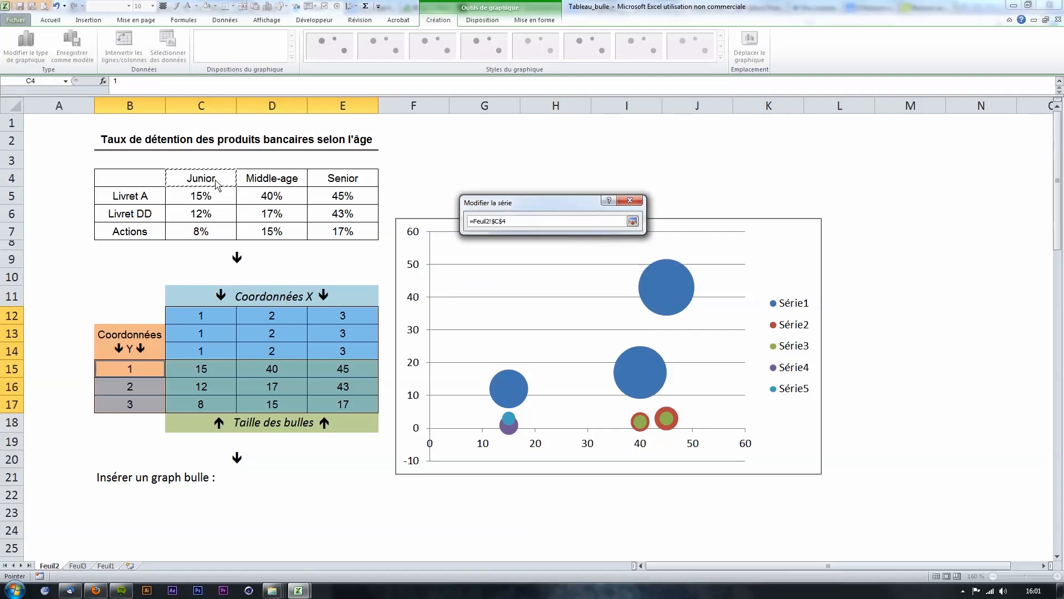
key("Return")
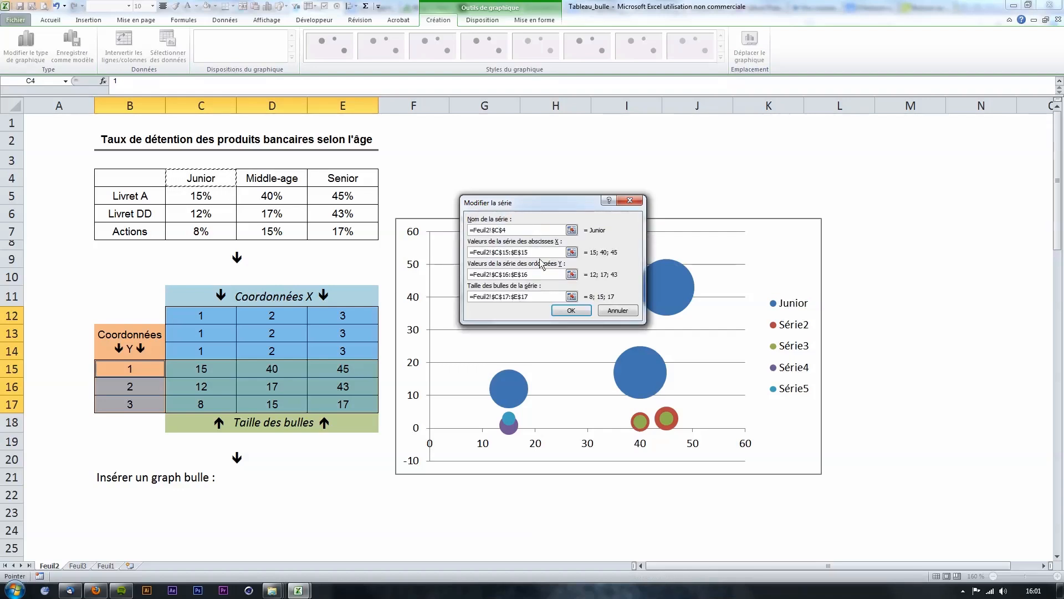
Step: Set the Junior series' X values to the X coordinates in C12:C14
left_click(572, 252)
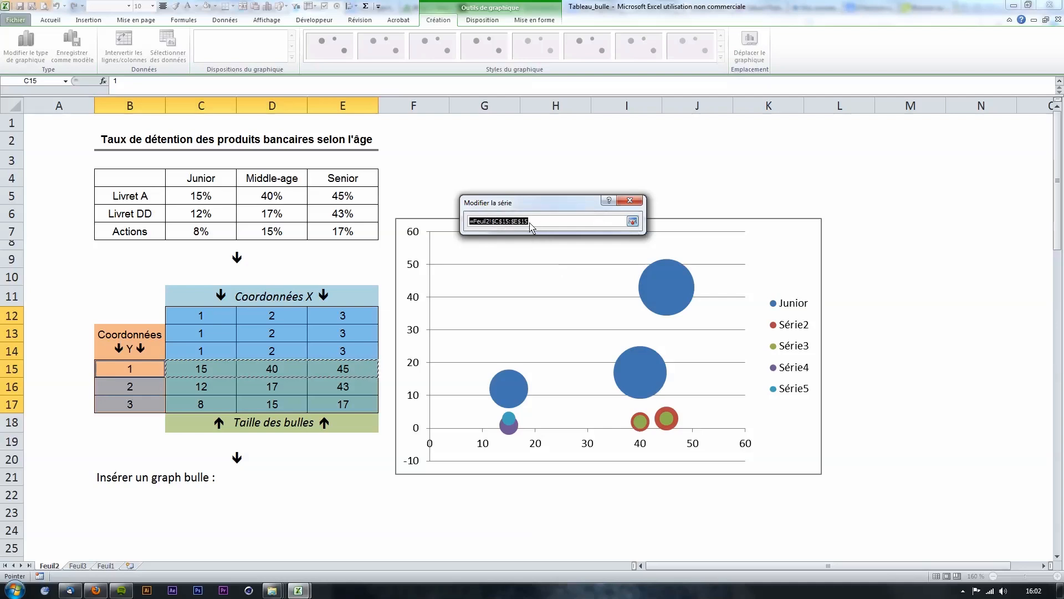
key("BackSpace")
left_click_drag(204, 313, 204, 355)
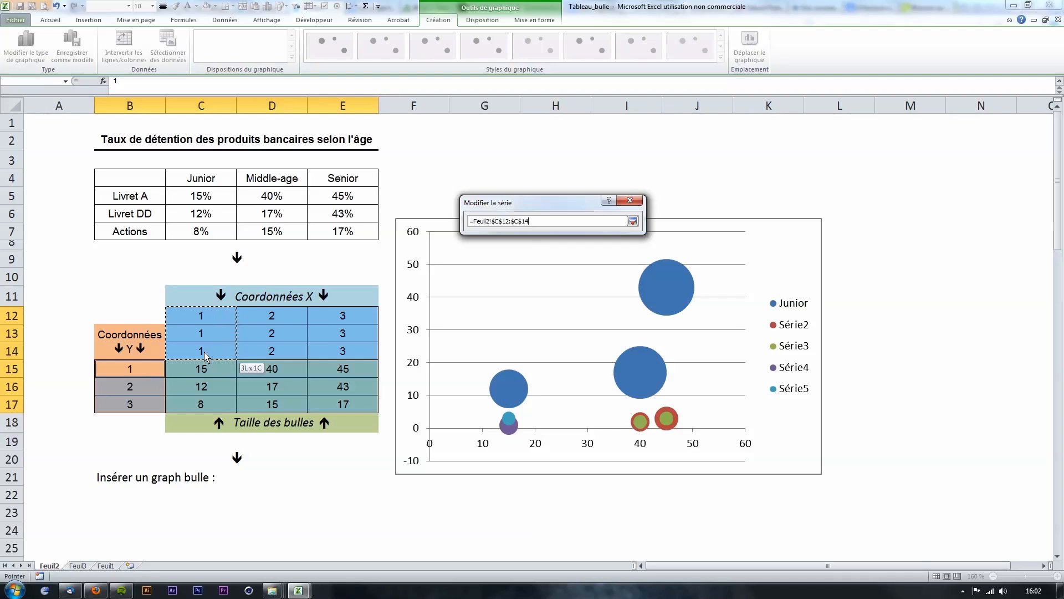
left_click_drag(205, 355, 205, 354)
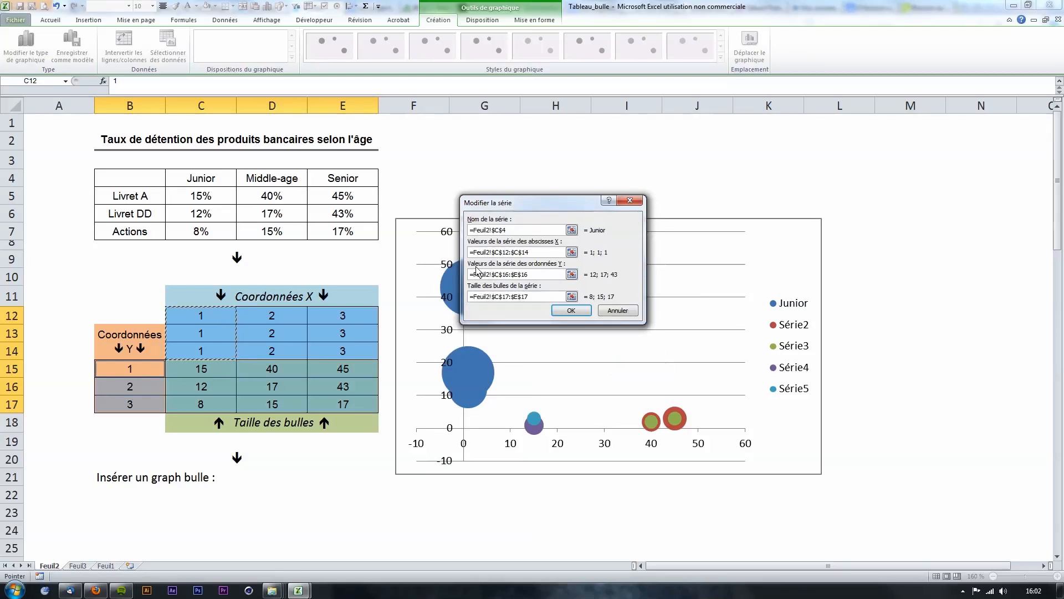
Step: Set the Junior series' Y values to B15:B17 and its bubble sizes to C15:C17
left_click(571, 275)
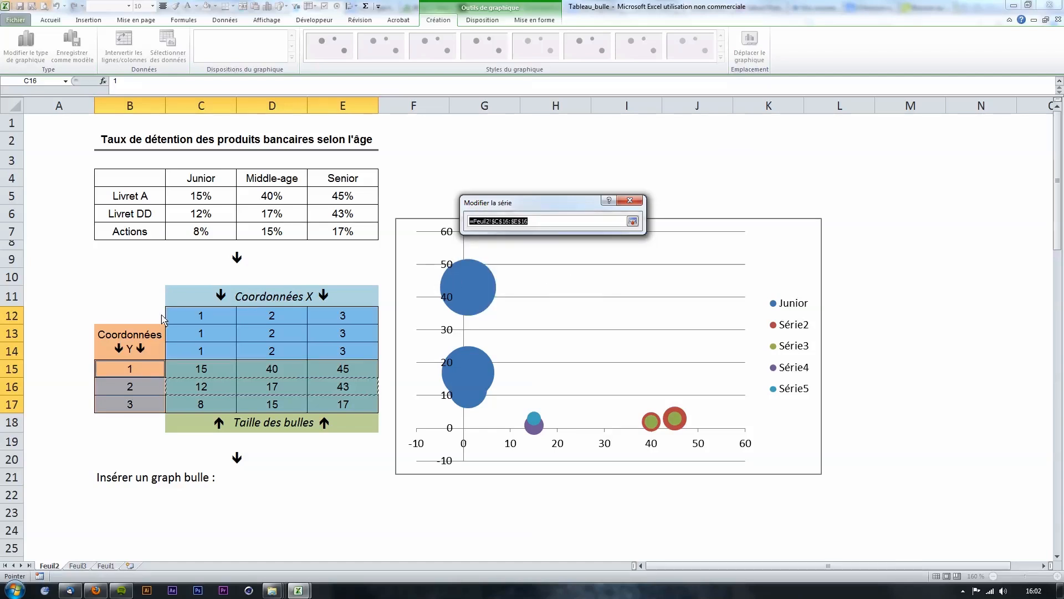
key("BackSpace")
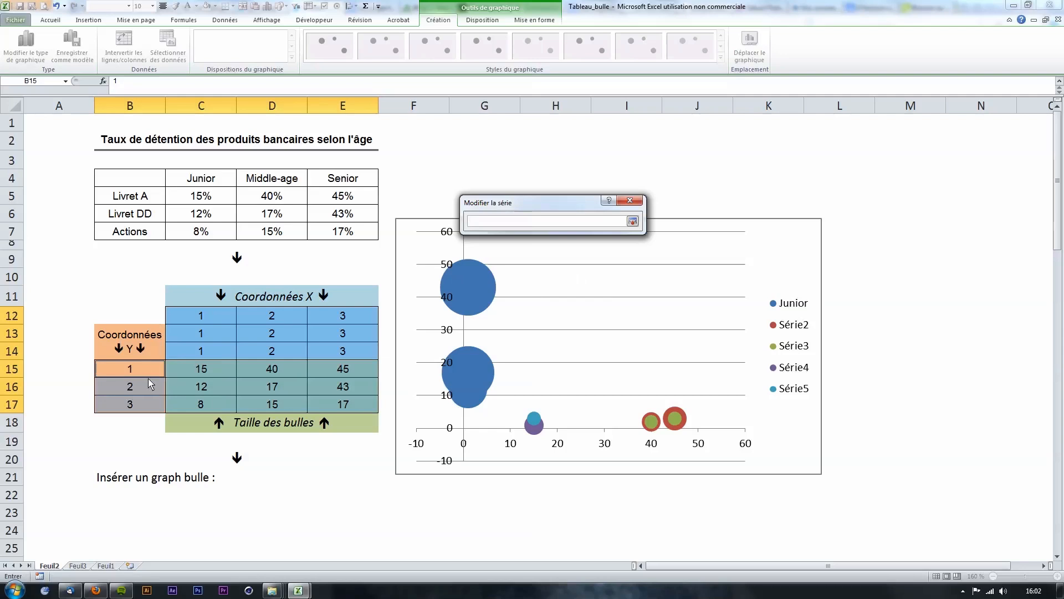
left_click_drag(145, 368, 142, 409)
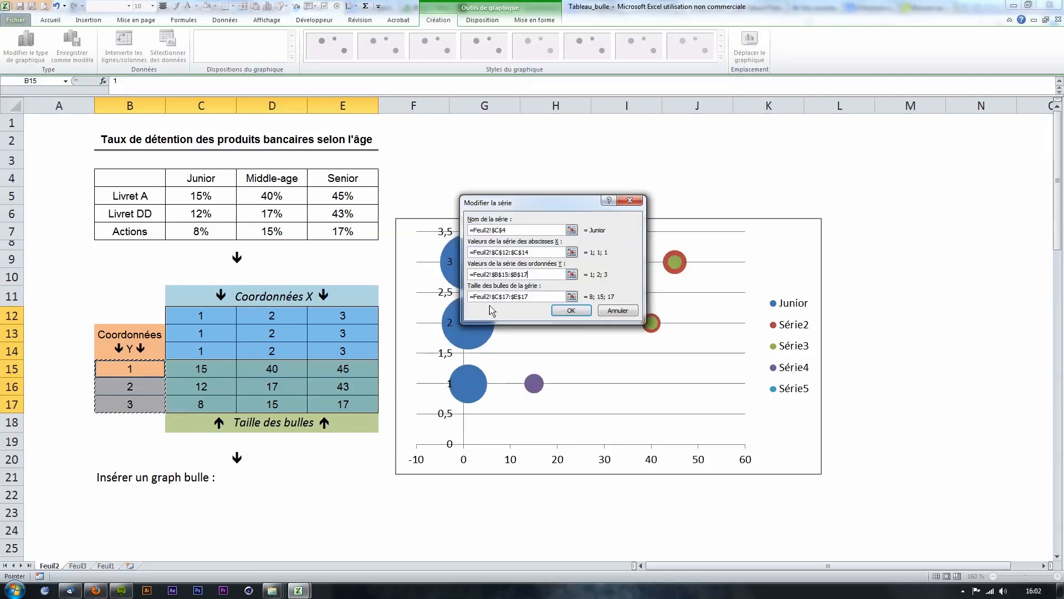
left_click(571, 296)
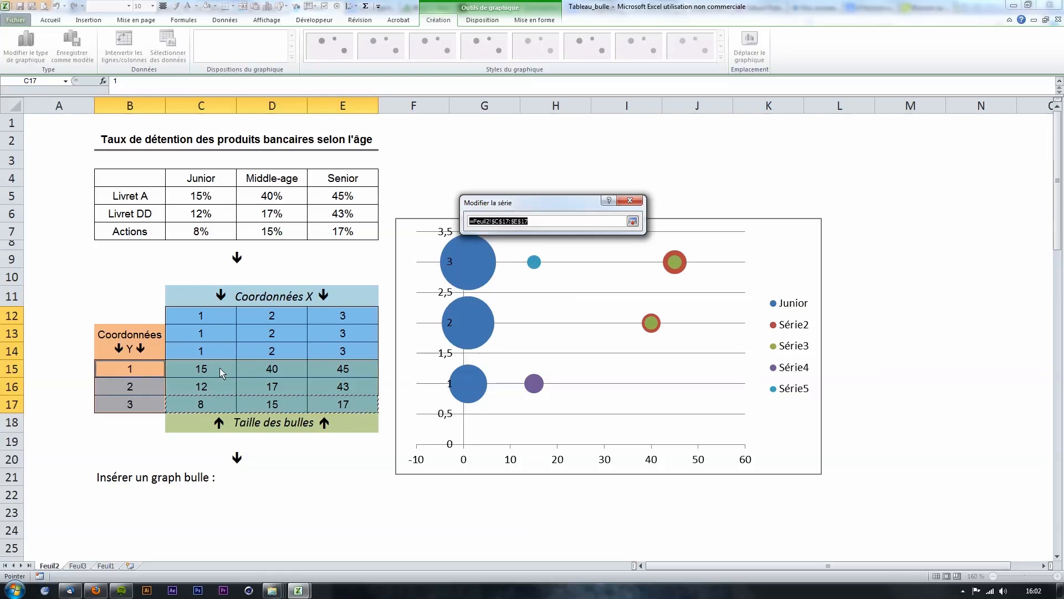
left_click_drag(220, 371, 217, 406)
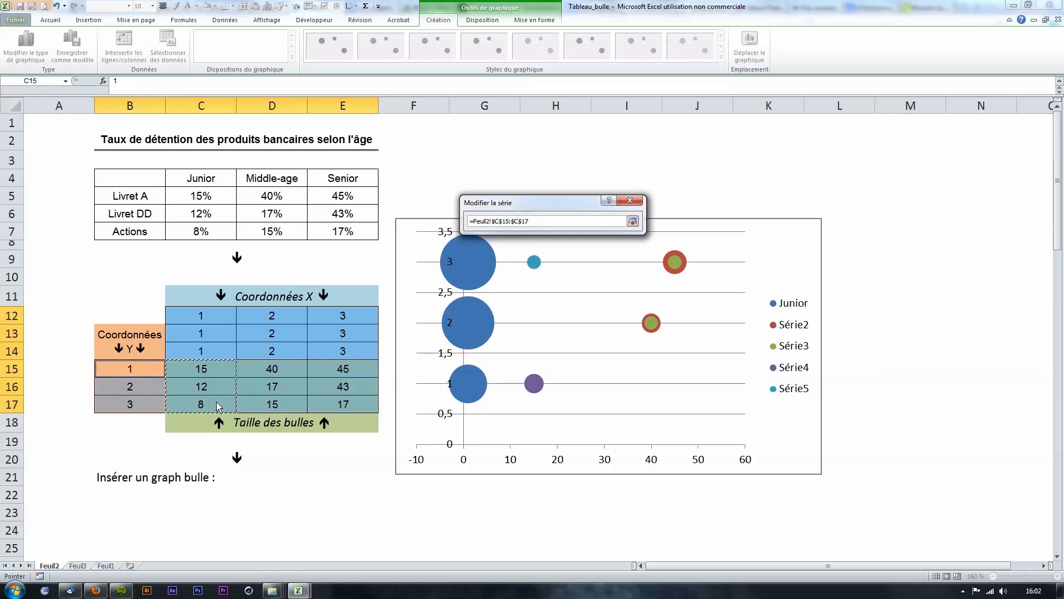
key("Return")
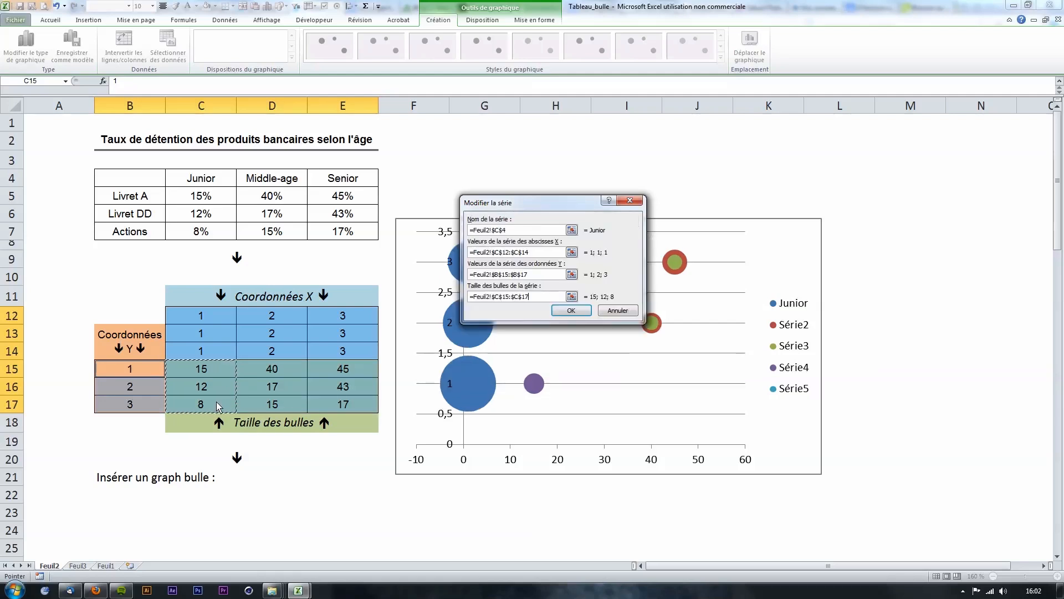
Step: Accept the Junior series, then edit the second series (Série2) and link its name to the Middle-age header in D4
left_click(571, 310)
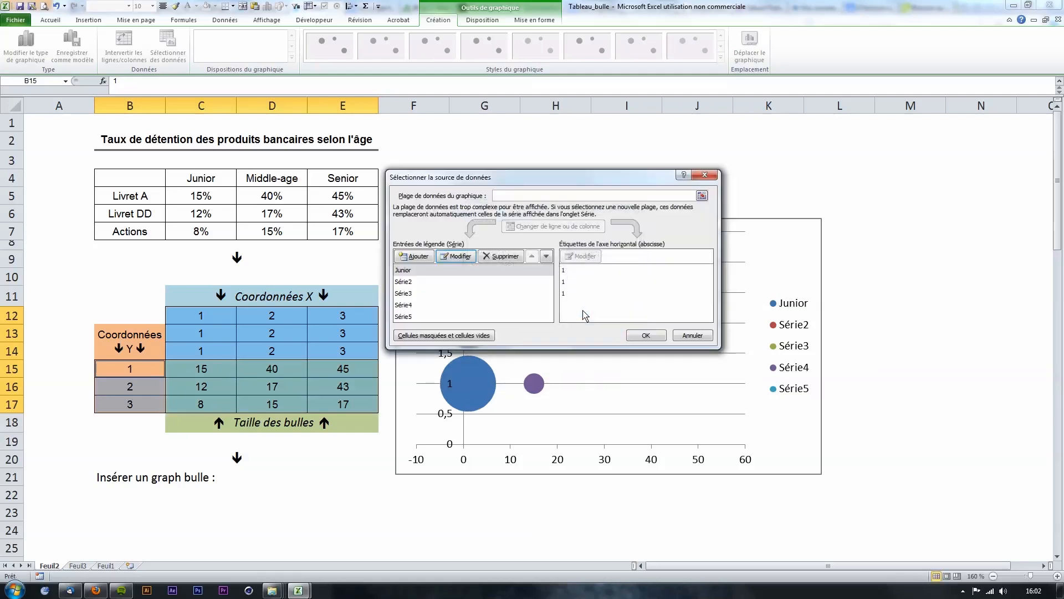
left_click(437, 284)
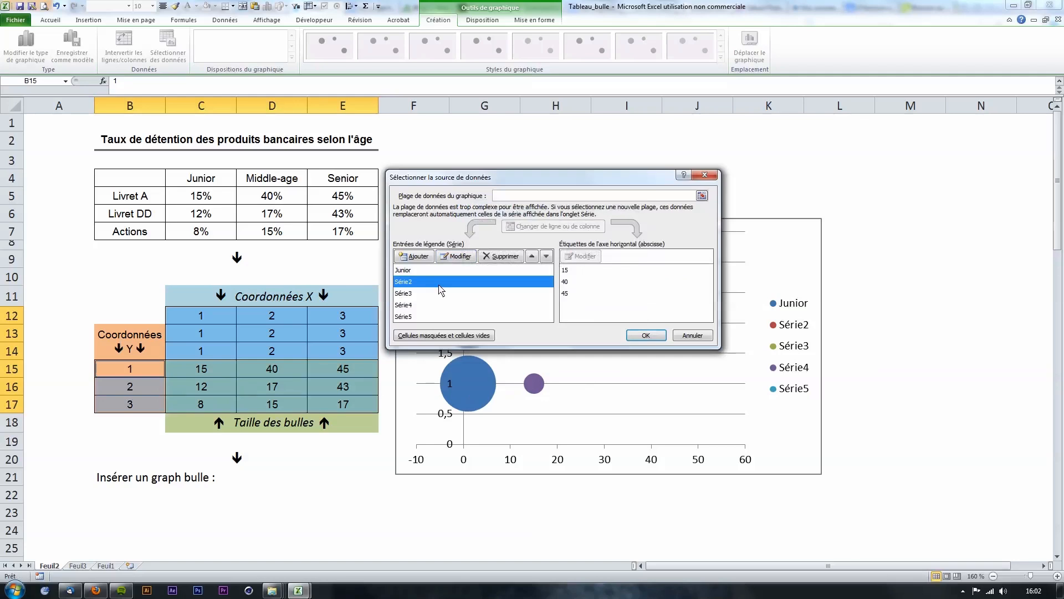
left_click(456, 256)
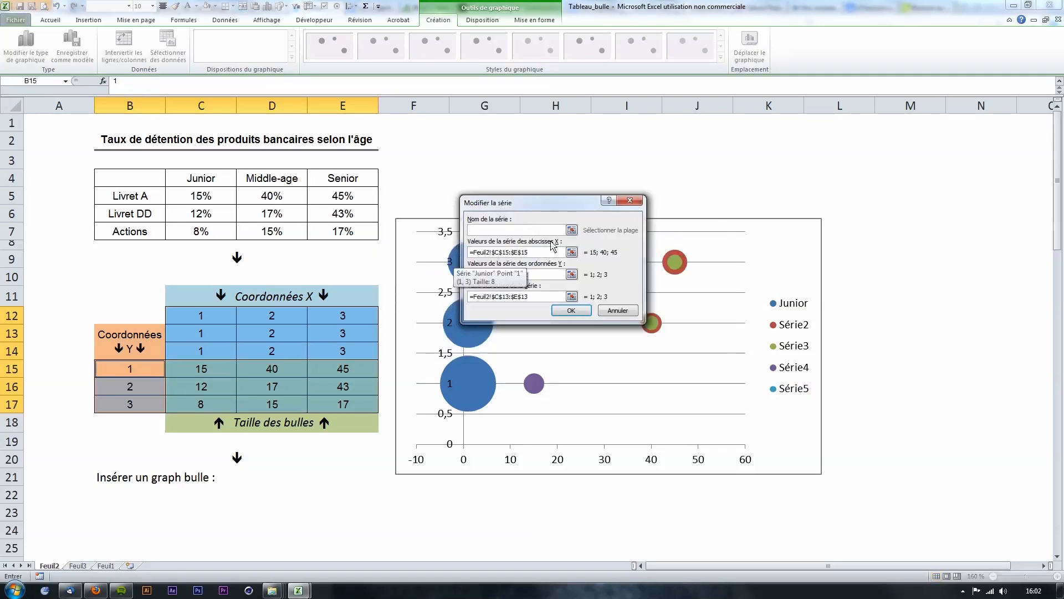
left_click(569, 232)
left_click(289, 184)
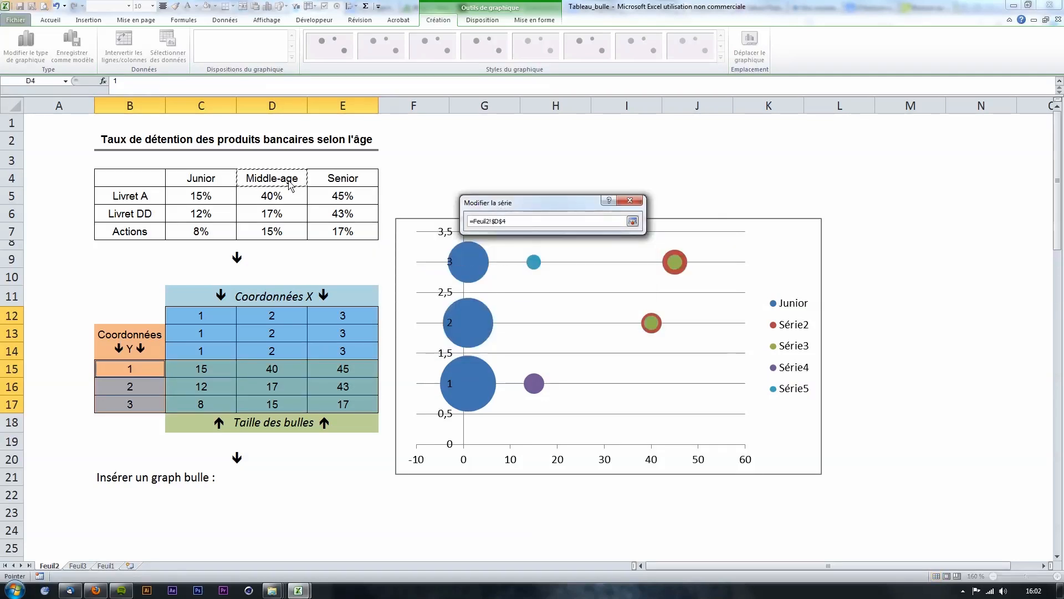
key("Return")
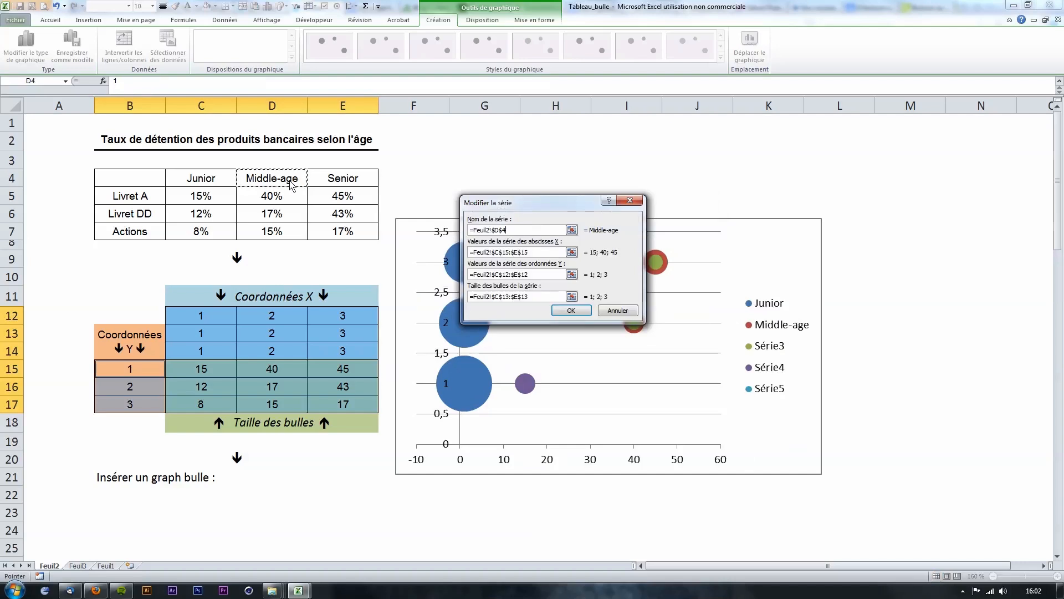
Step: Set the Middle-age series' X values to D12:D14 and its Y values to B15:B17
left_click(571, 253)
left_click_drag(271, 315, 285, 355)
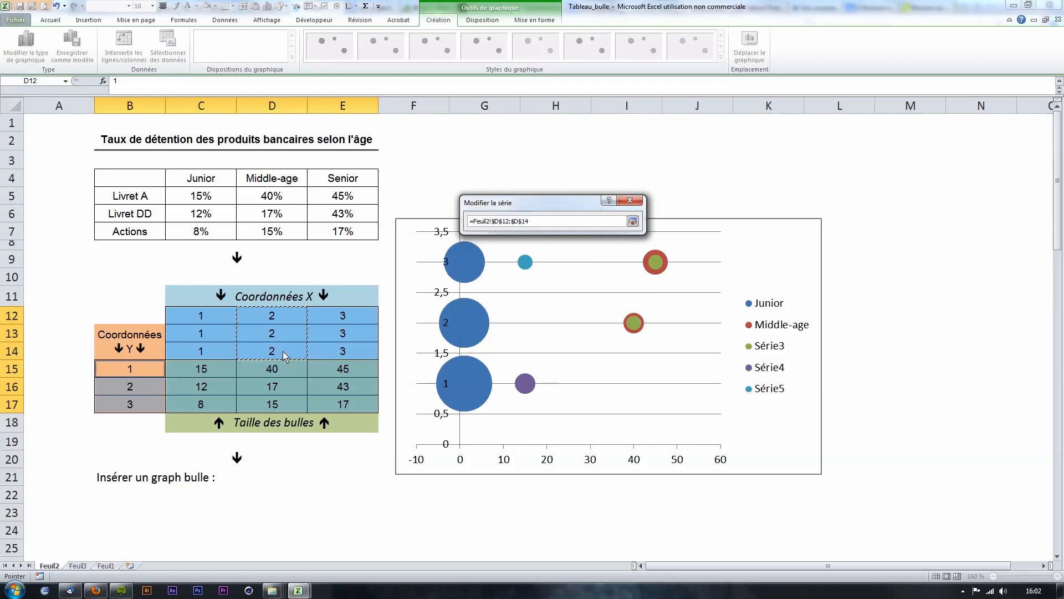
key("Return")
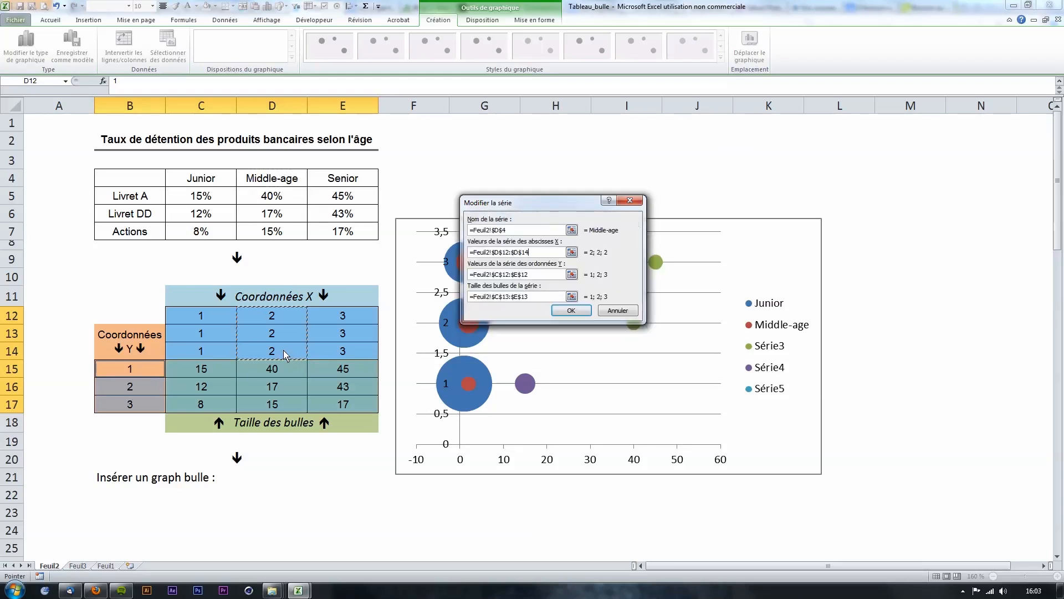
left_click(572, 275)
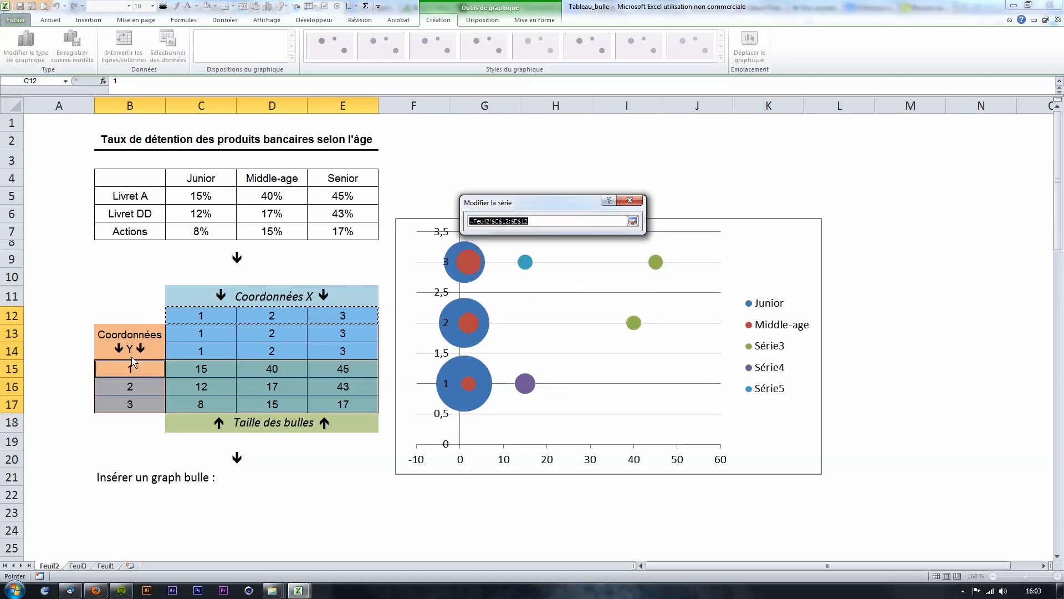
left_click_drag(127, 372, 130, 417)
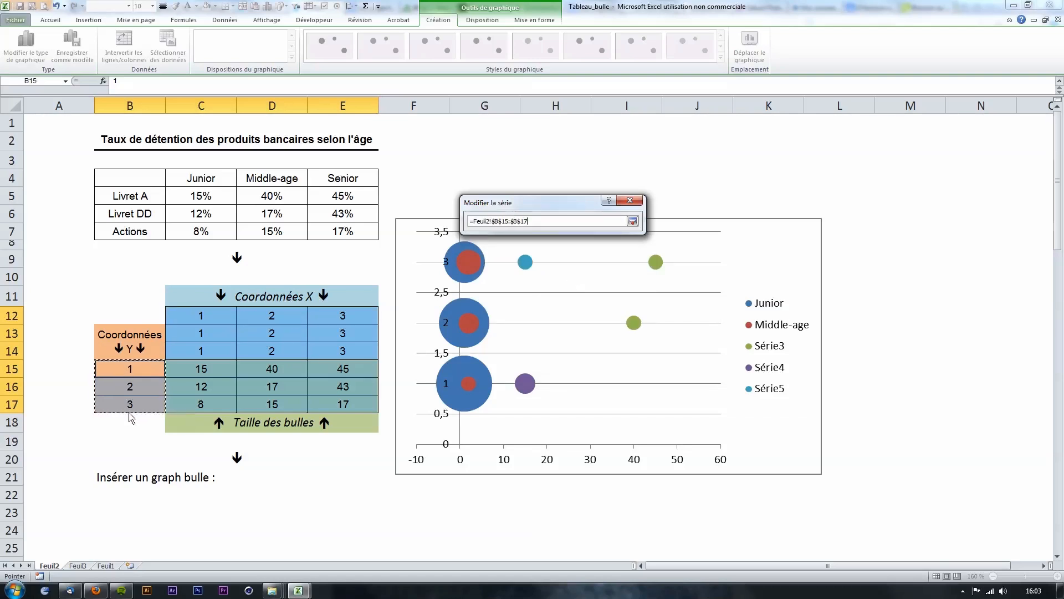
key("Return")
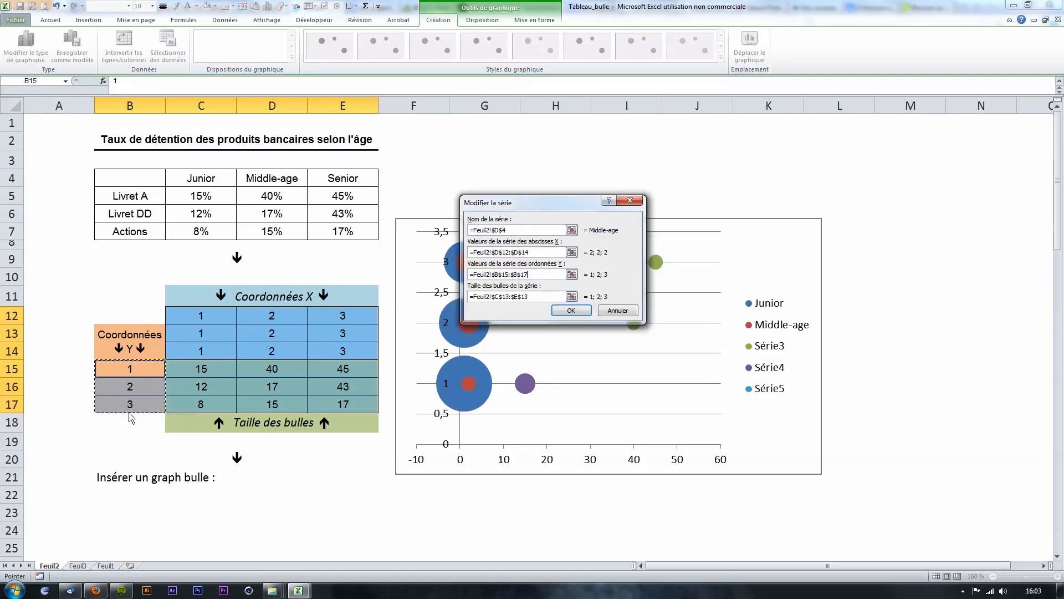
Step: Set the Middle-age series' bubble sizes to D15:D17 and accept the series definition
left_click(571, 297)
left_click(272, 370)
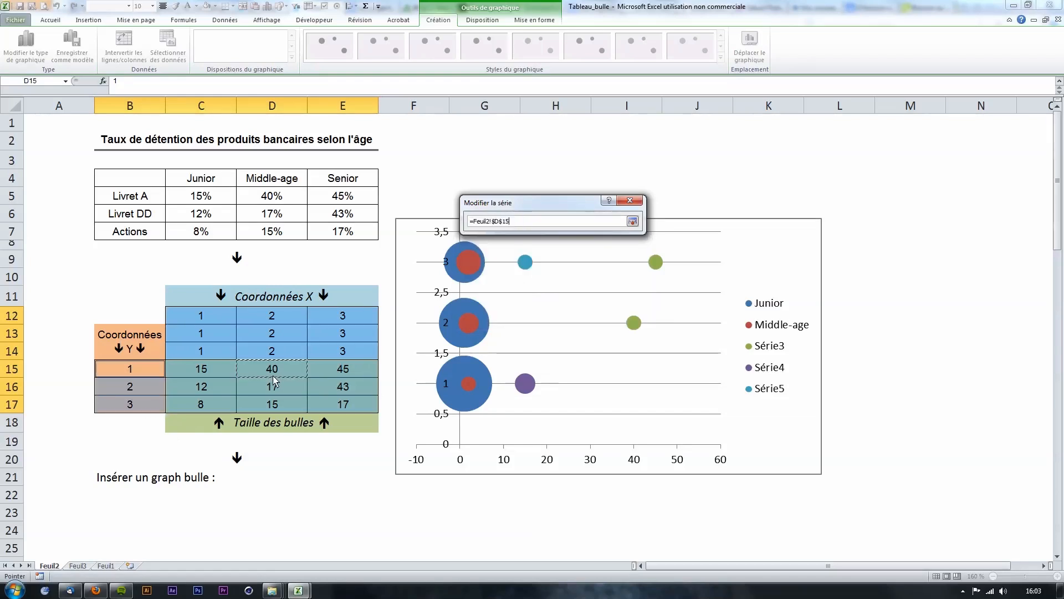
left_click_drag(273, 375, 272, 405)
key("Return")
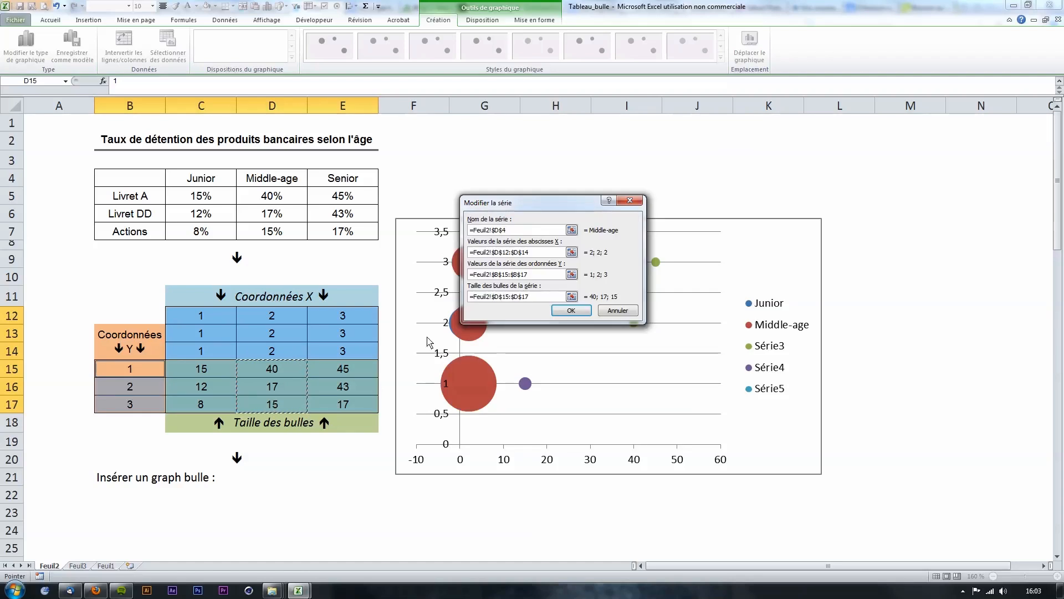
left_click(571, 310)
Step: Edit the third series (Série3) and link its name to the Senior header in E4
left_click(443, 295)
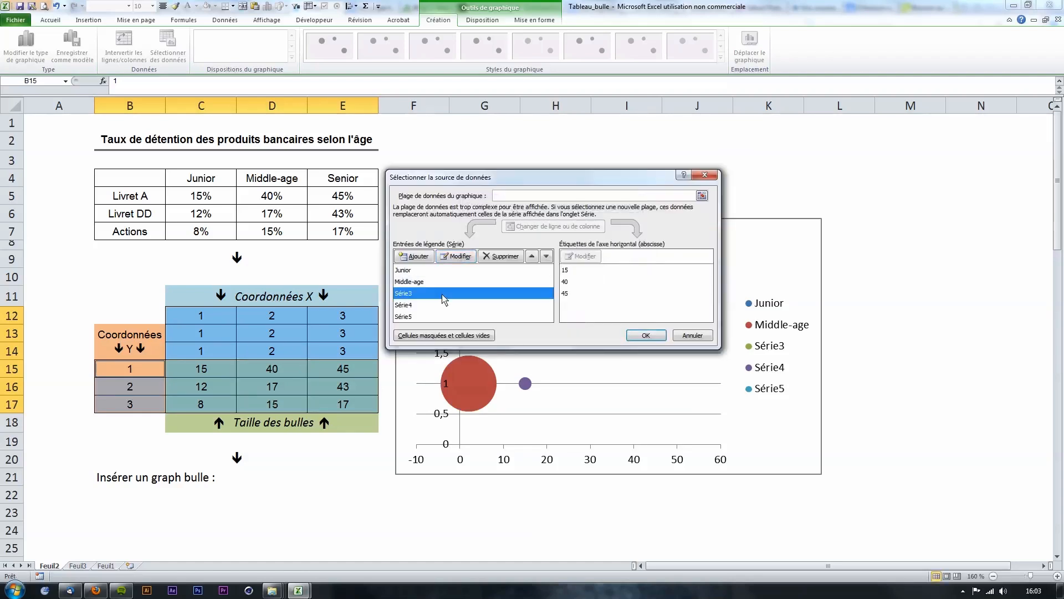
left_click(468, 257)
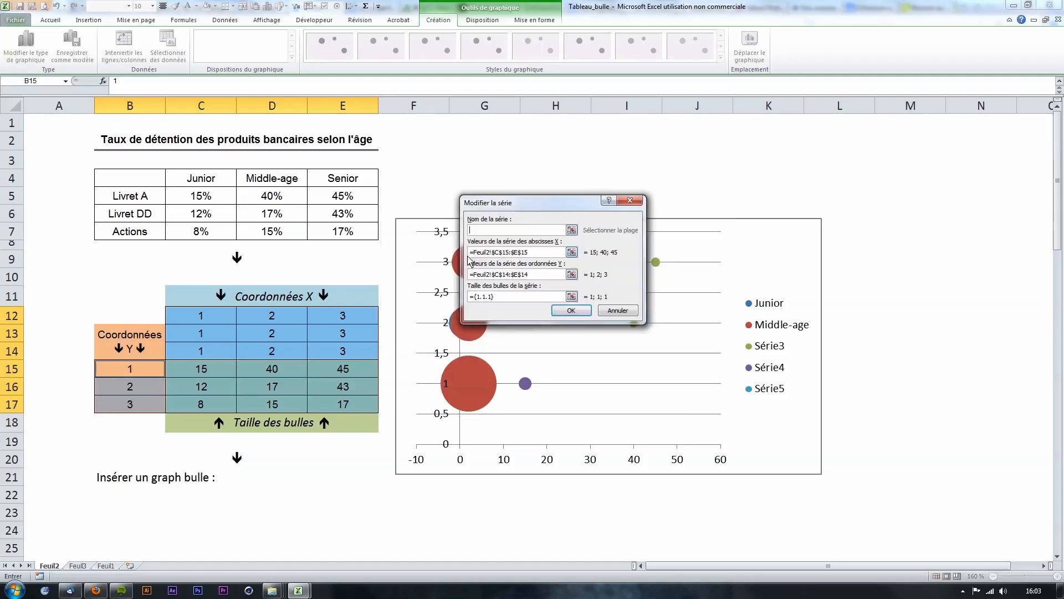
left_click(572, 232)
left_click(355, 185)
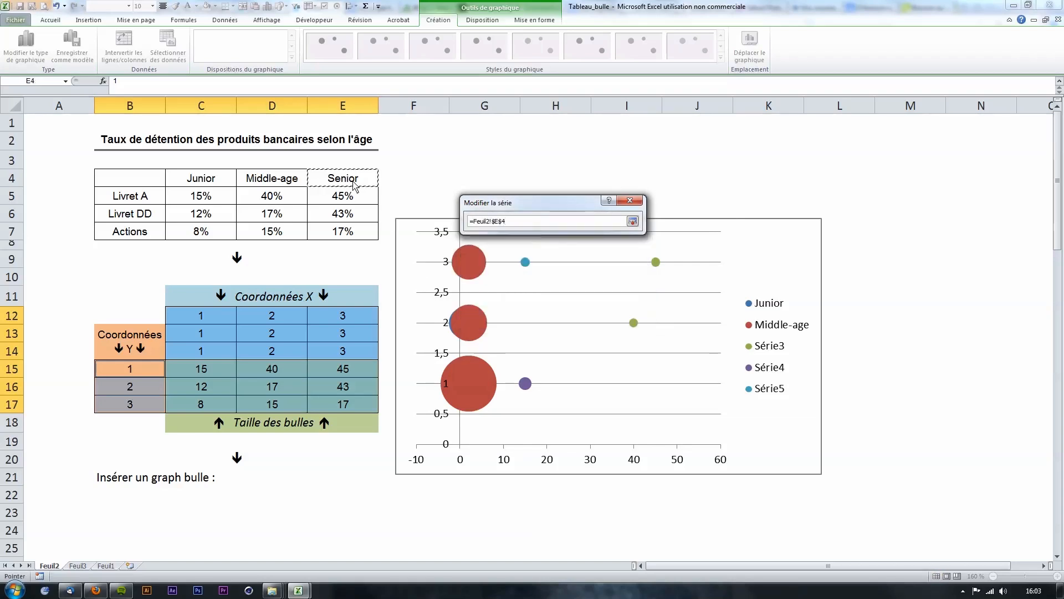
key("Return")
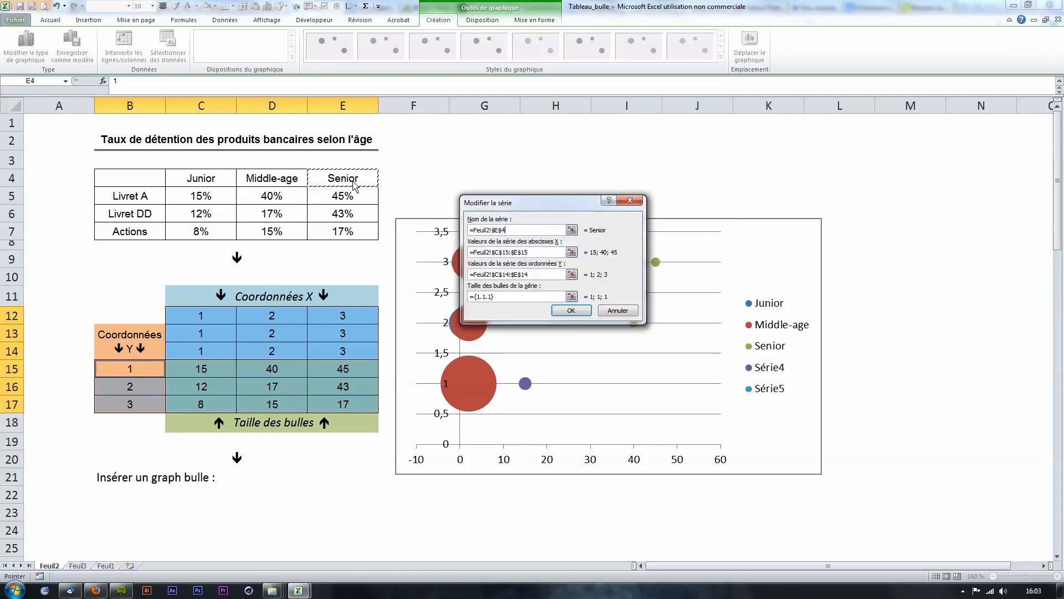
Step: Set the Senior series' X values to E12:E14 and its Y values to B15:B17
left_click(571, 252)
left_click(354, 315)
left_click_drag(353, 329, 351, 347)
key("Return")
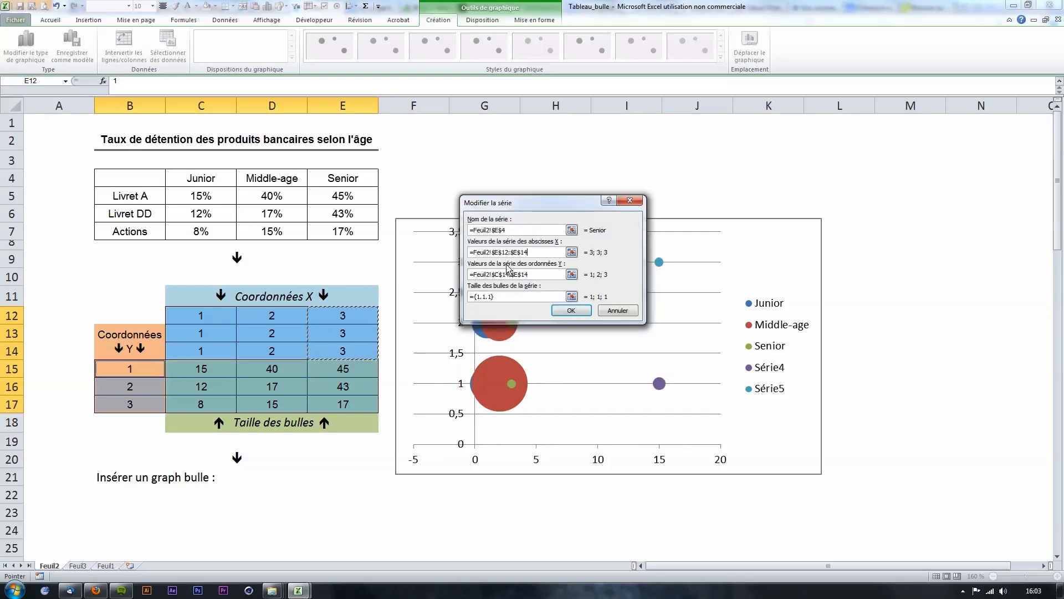
left_click(572, 274)
left_click_drag(130, 367, 129, 401)
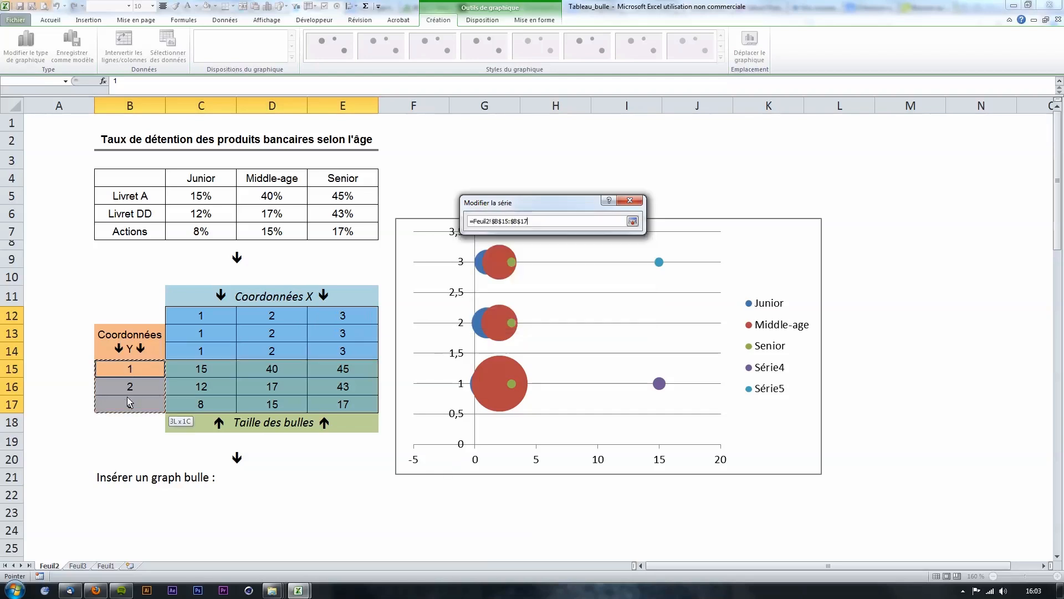
key("Return")
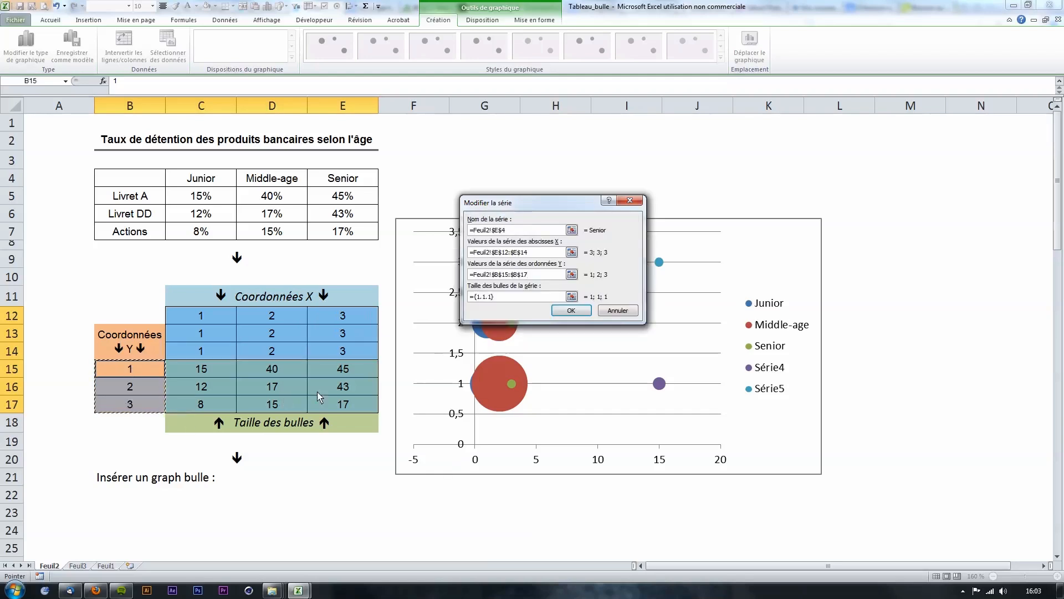
Step: Set the Senior series' bubble sizes to E15:E17 and accept the series definition
left_click(571, 297)
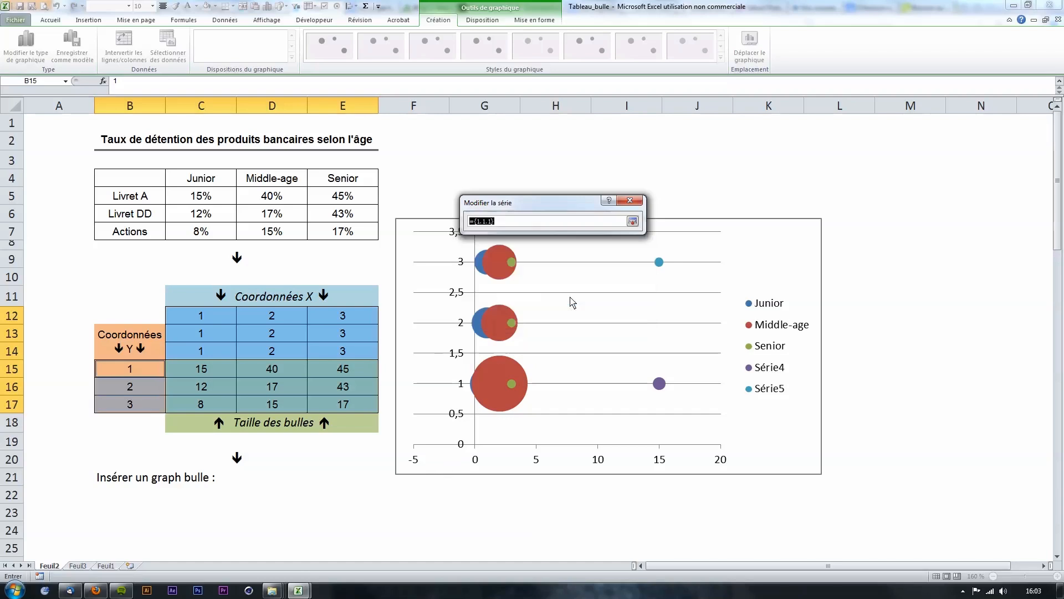
left_click_drag(340, 370, 343, 406)
key("Return")
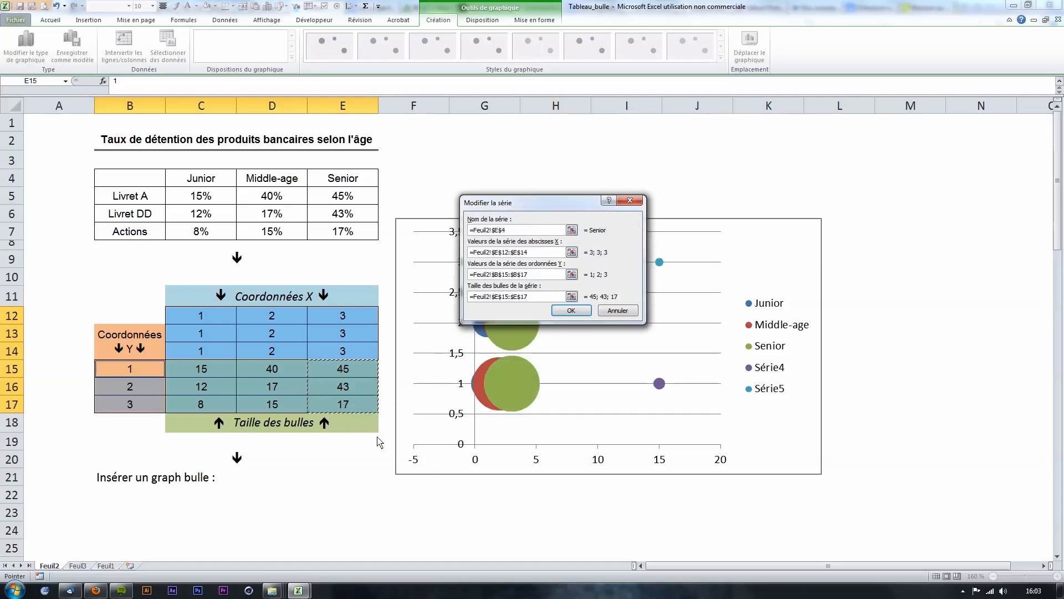
left_click(570, 310)
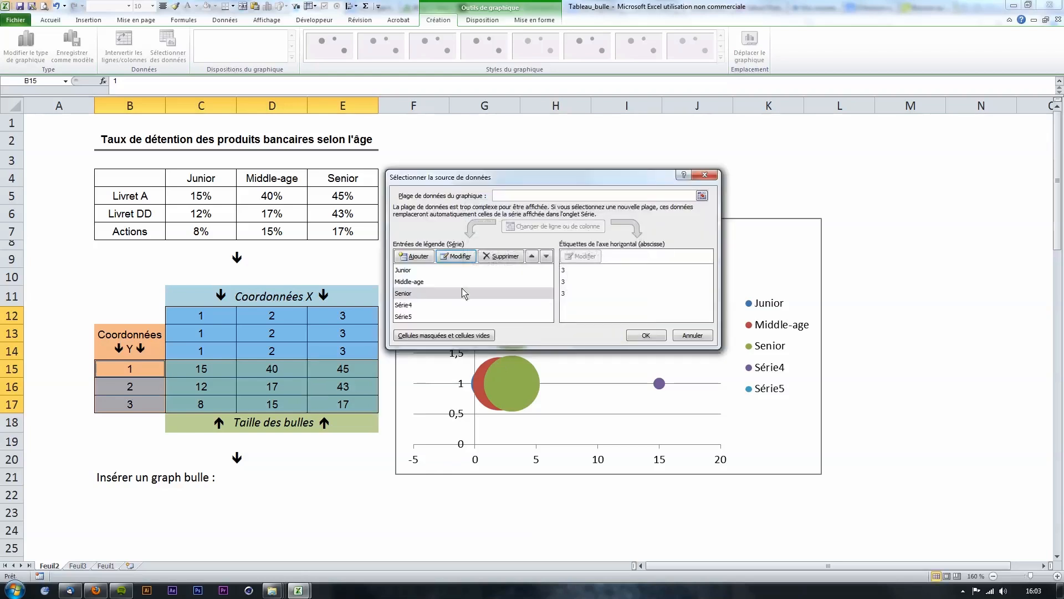
Step: Remove the surplus series Série4 and Série5 from the chart and apply the data source changes
left_click(418, 305)
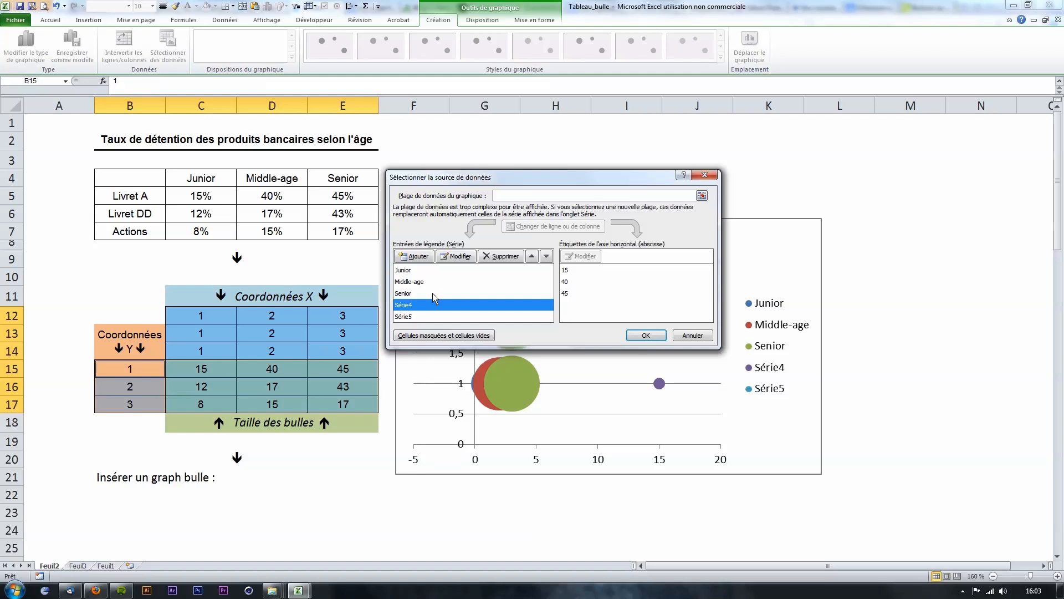
left_click(490, 261)
left_click(435, 306)
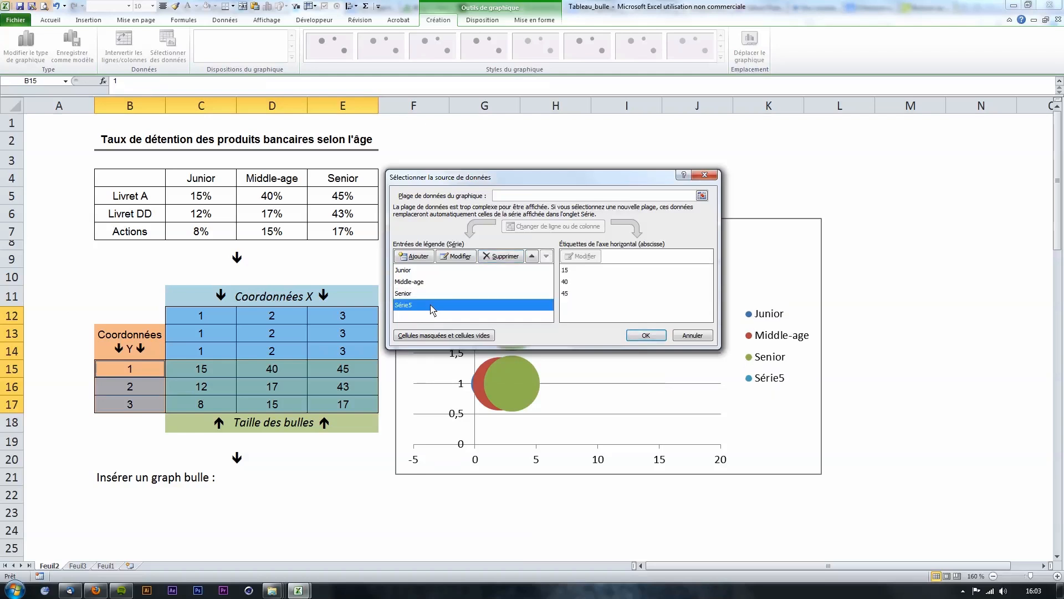
left_click(492, 261)
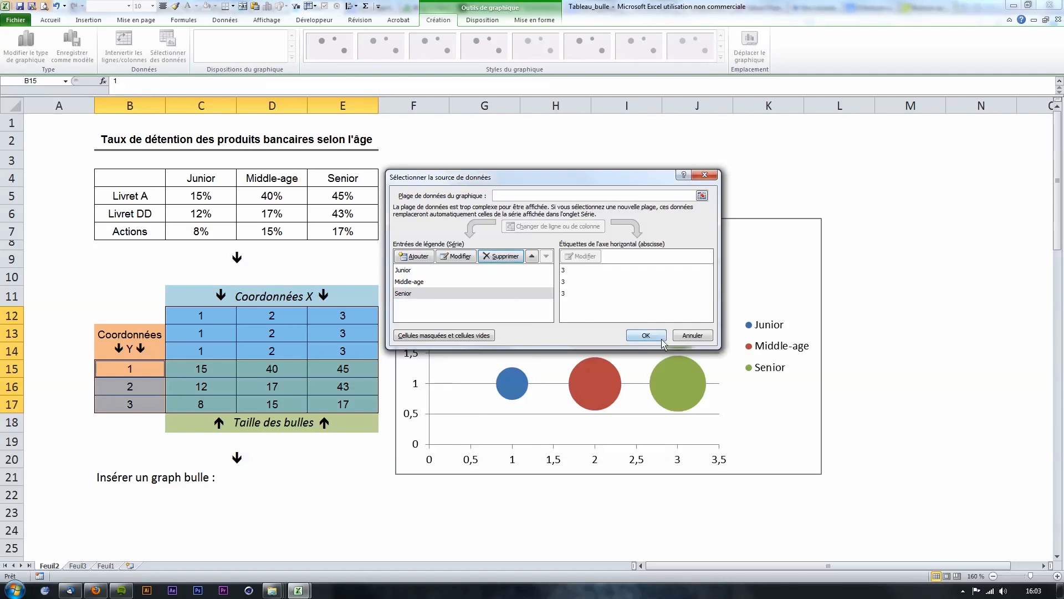
left_click(646, 335)
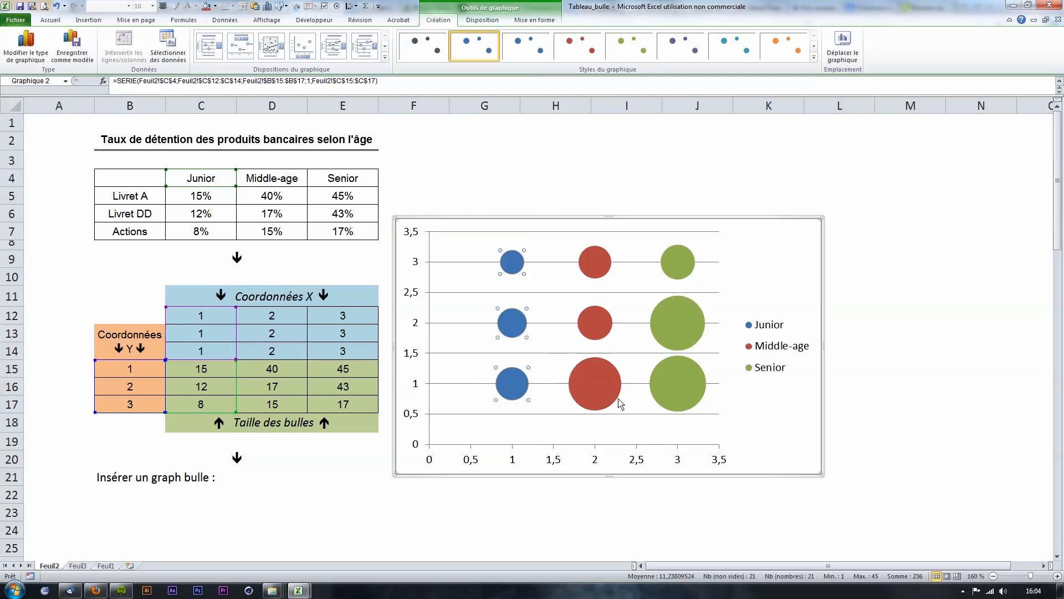
Step: Try reversing the bubble rows by entering Y coordinates 3 in B15 and 1 in B17
mouse_move(681, 395)
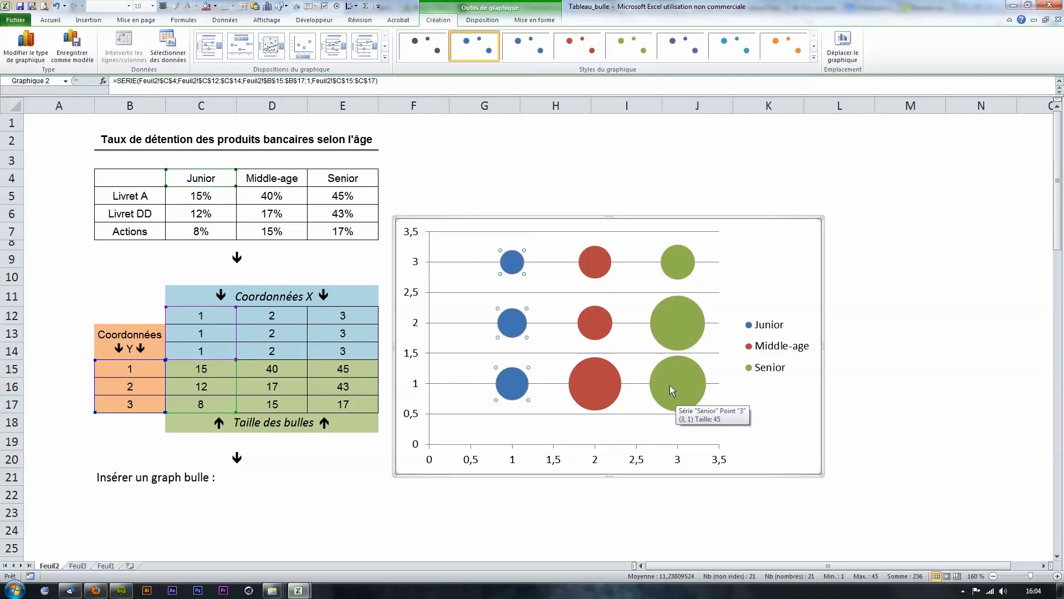
left_click(136, 373)
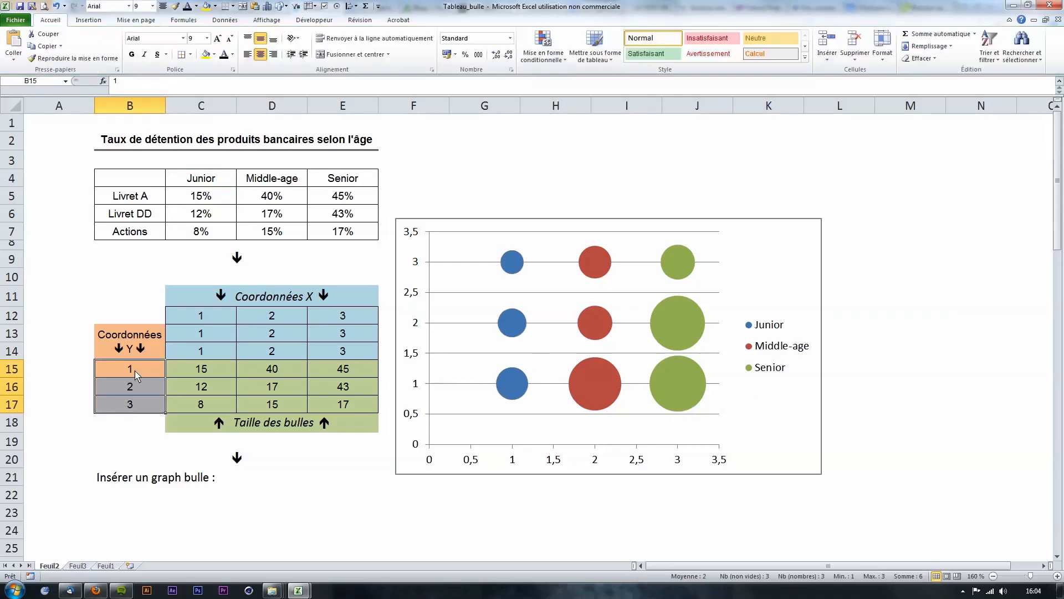
type("3")
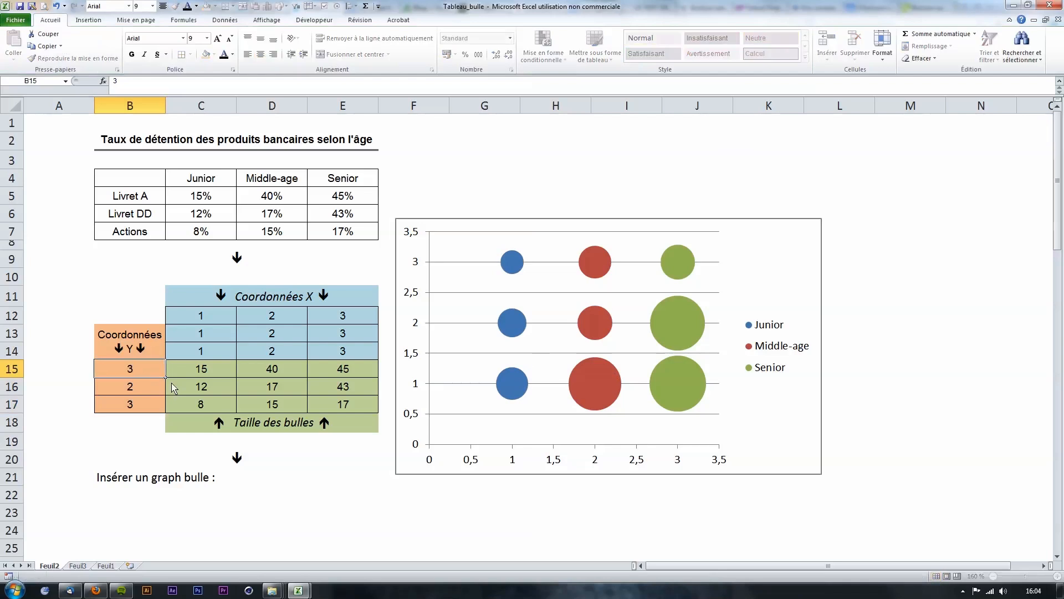
key("Return")
key("Return")
type("1")
key("Return")
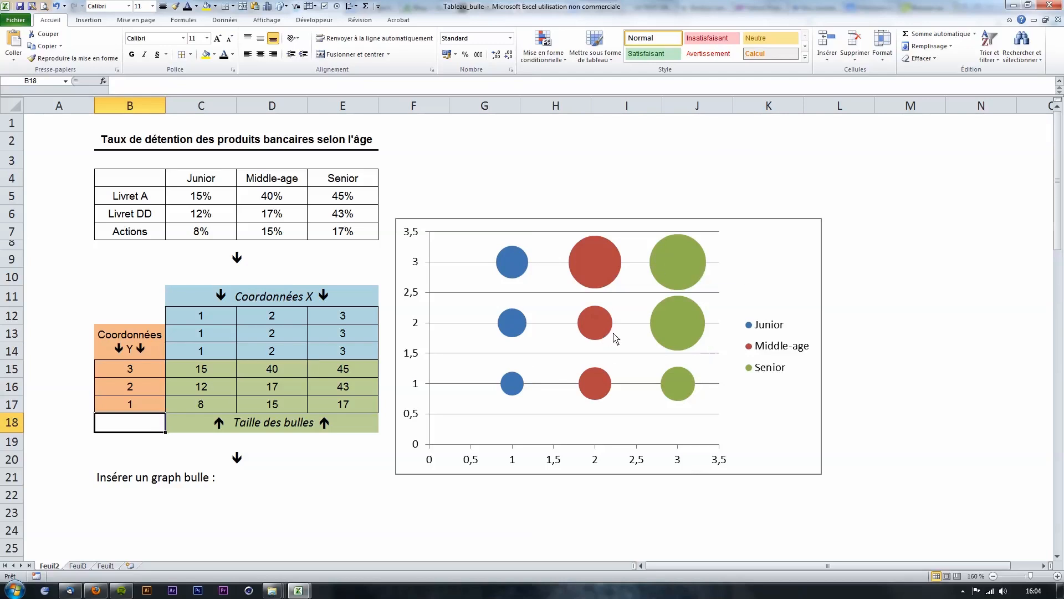
Step: Restore the original Y coordinates by entering 1 in B15 and 3 in B17
key("Up")
key("Up")
key("Up")
type("1")
key("Return")
key("Down")
type("3")
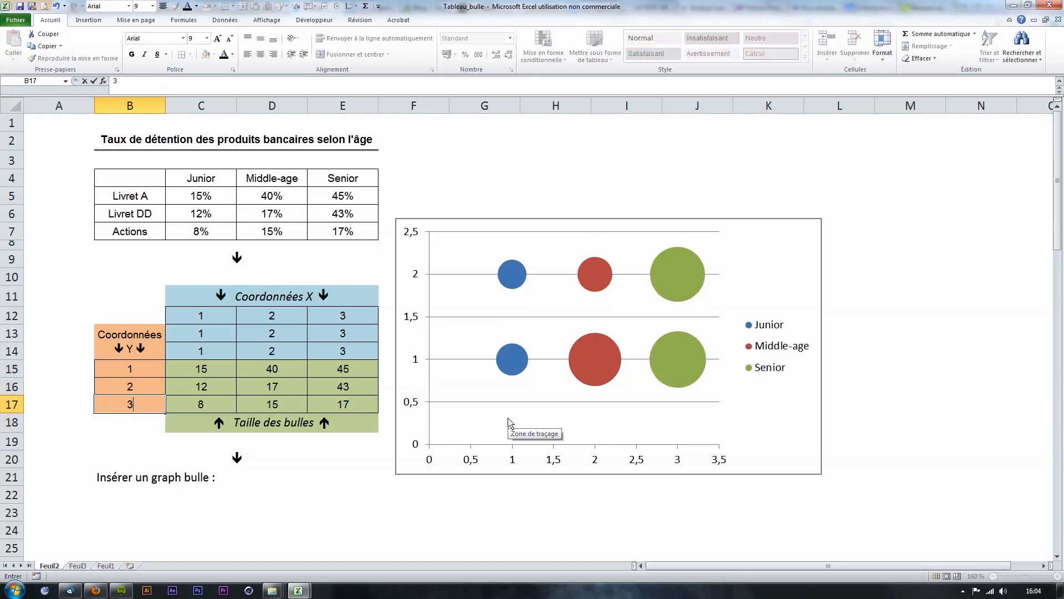
key("Return")
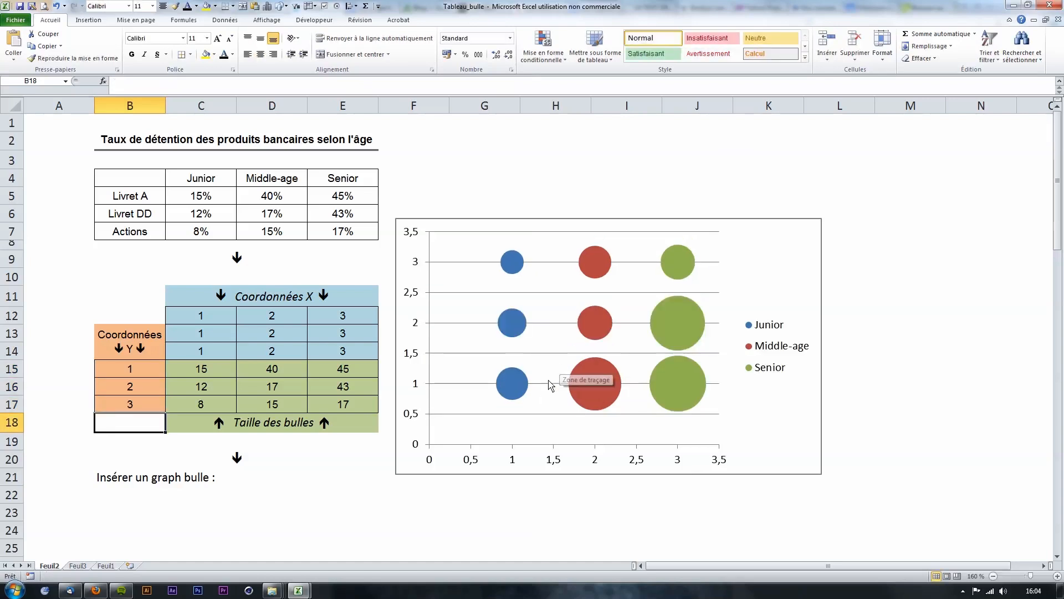
Step: Display the chart's vertical axis values in reverse order
left_click(417, 267)
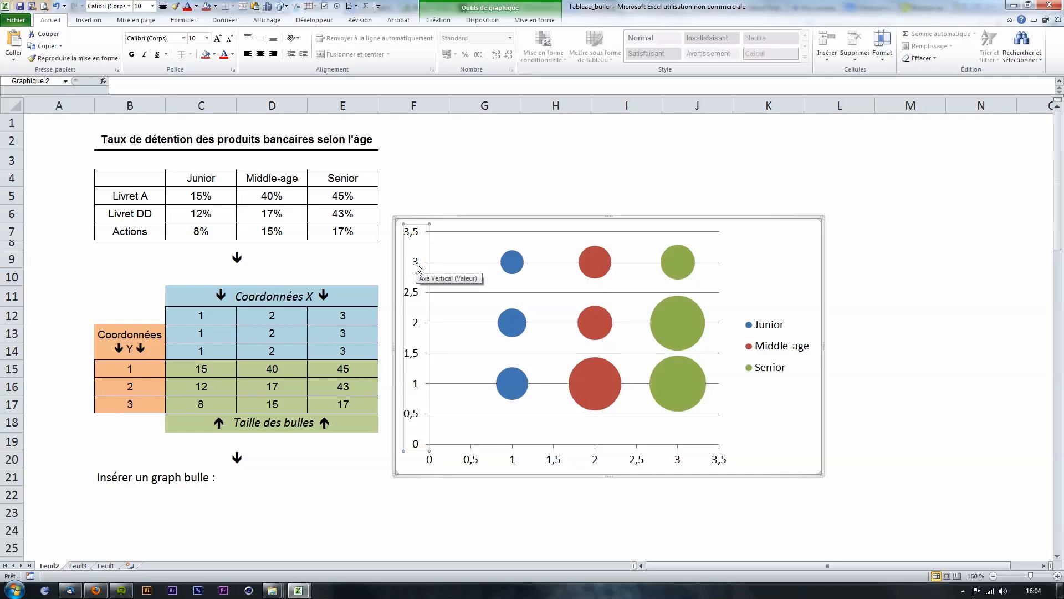
right_click(416, 266)
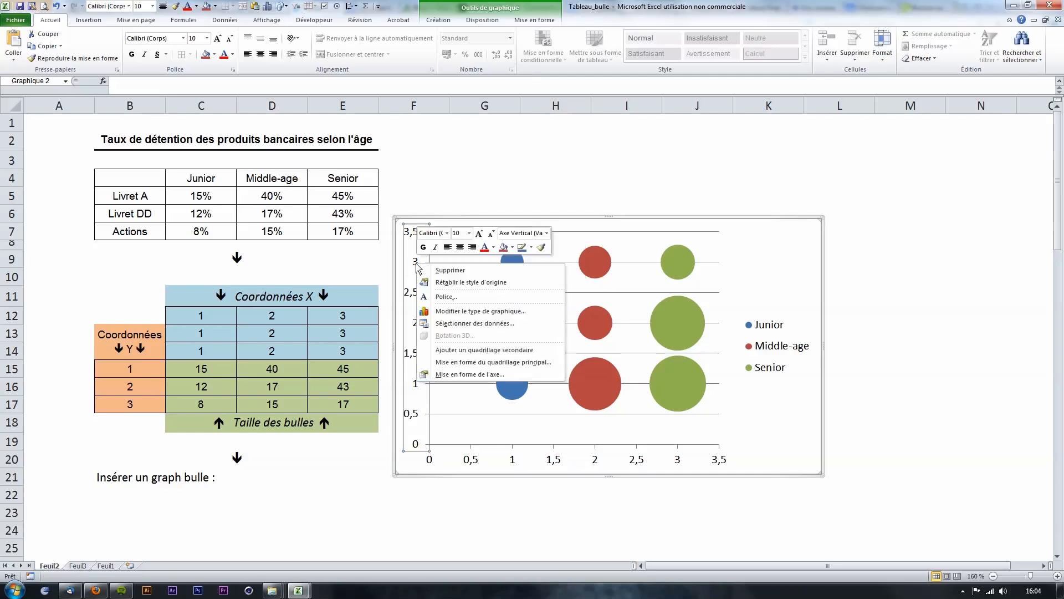
left_click(480, 376)
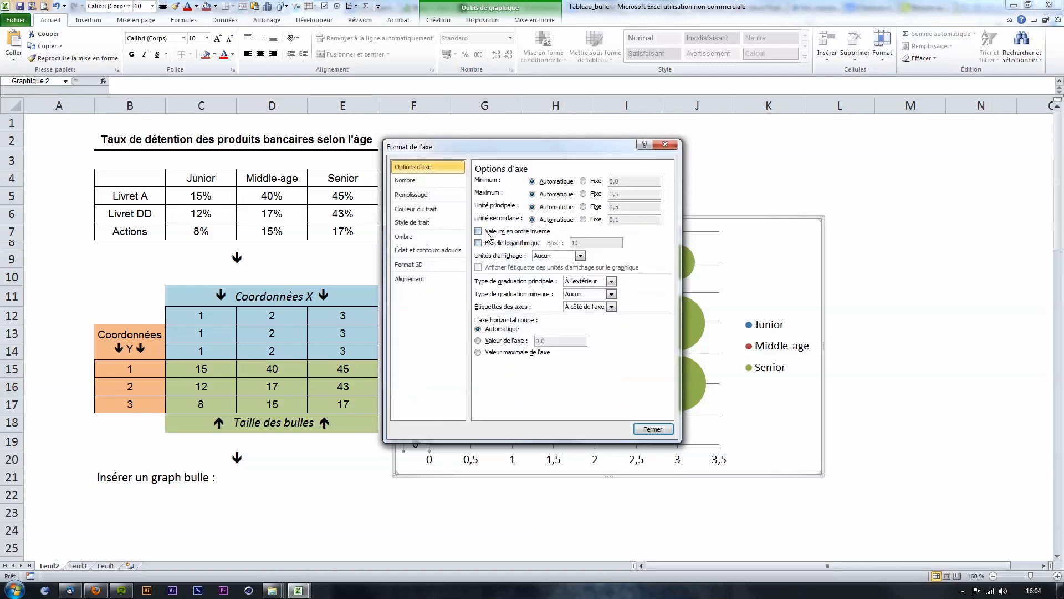
left_click(488, 233)
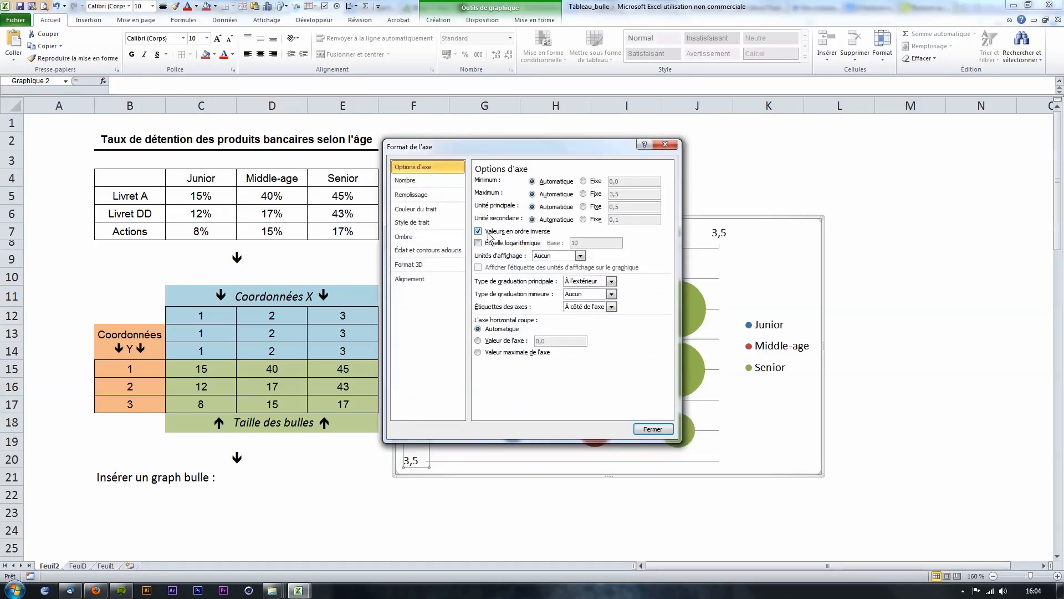
left_click(654, 429)
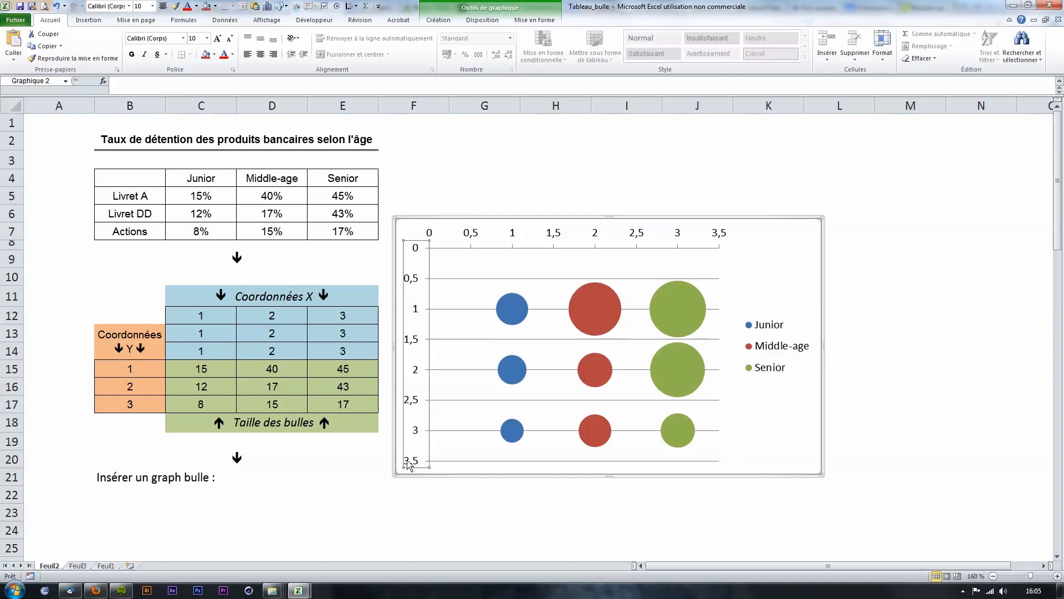
Step: Fix the vertical axis bounds at a minimum of 0,5 and a maximum of 3,5
right_click(416, 248)
left_click(469, 358)
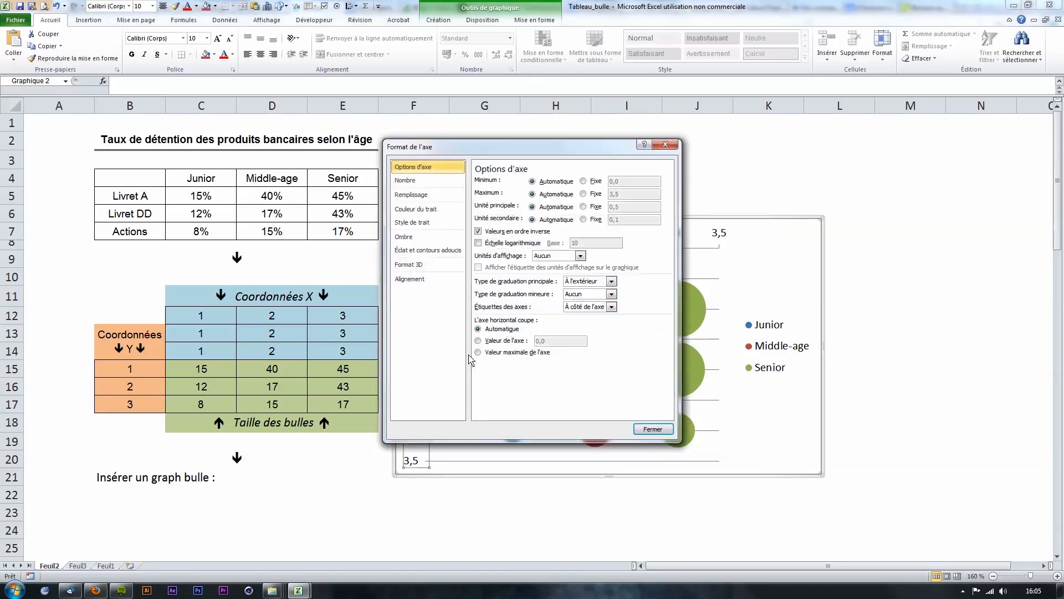
left_click(589, 183)
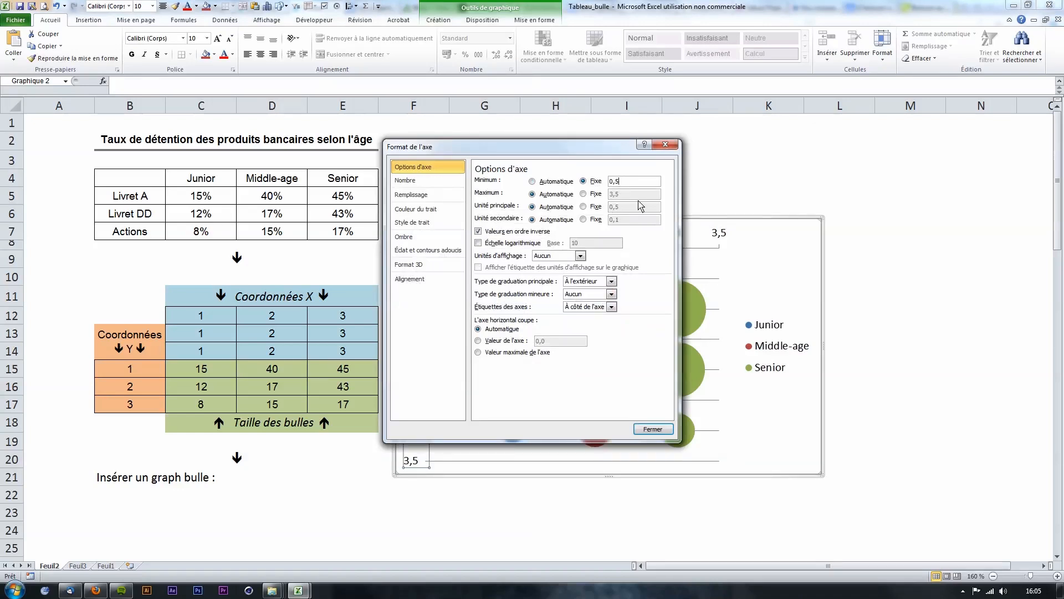
left_click(592, 194)
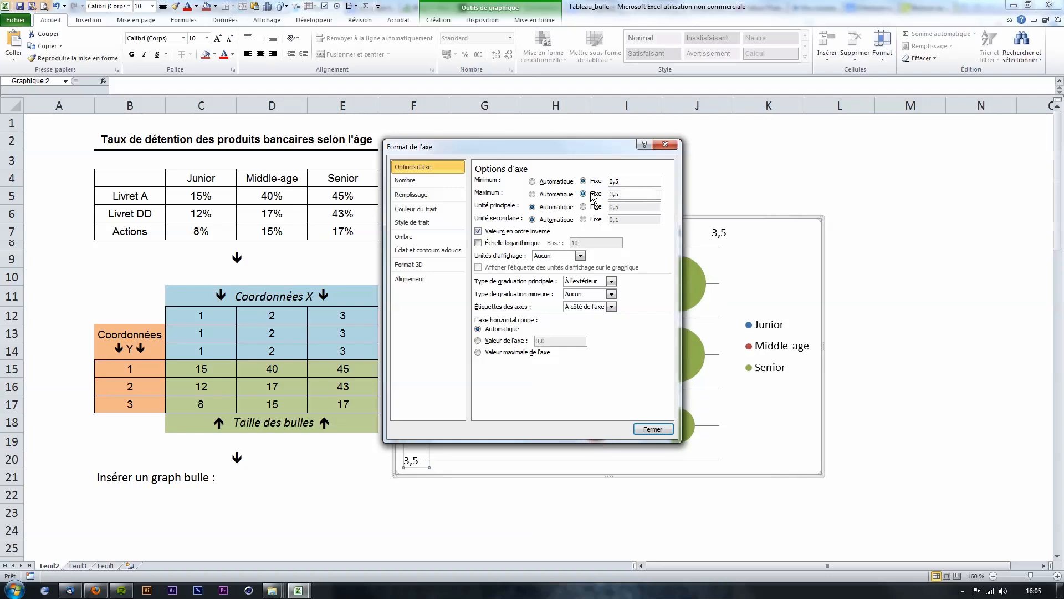
left_click(647, 429)
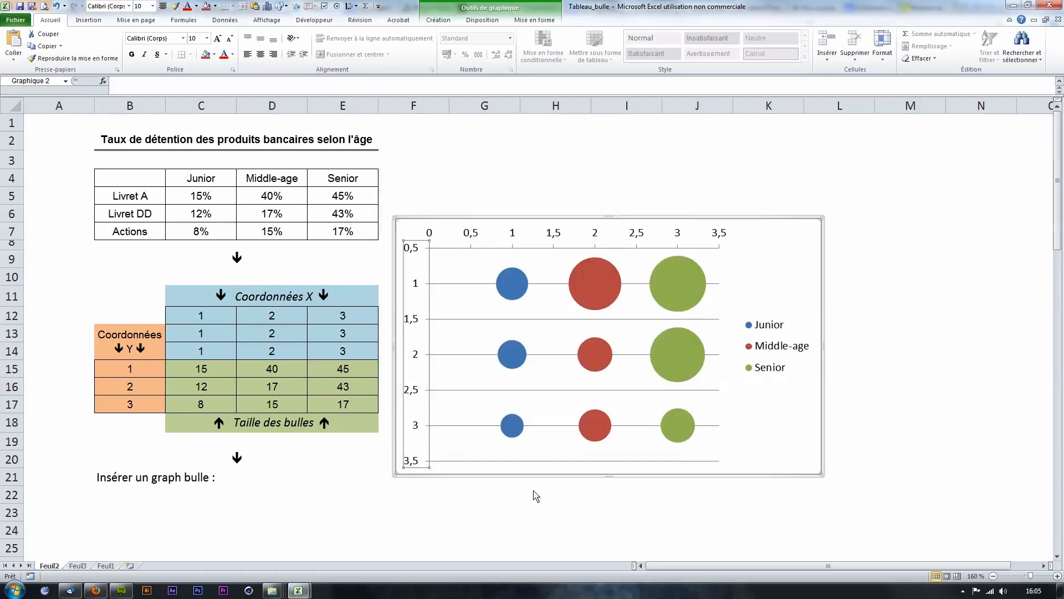
Step: Fix the horizontal axis bounds at a minimum of 0,5 and a maximum of 3,5
left_click(474, 237)
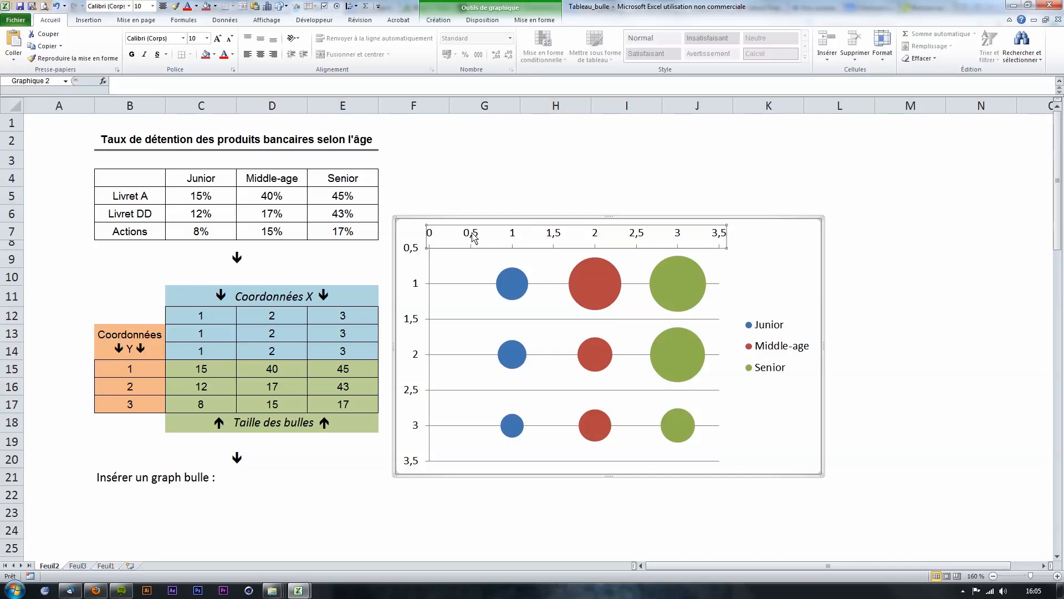
right_click(474, 237)
left_click(540, 344)
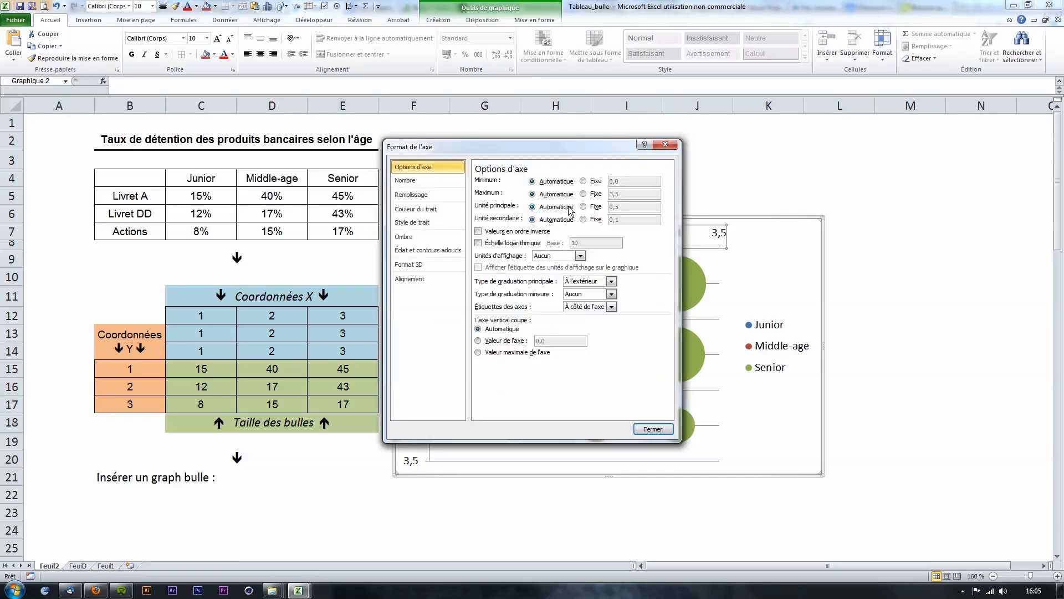
left_click(584, 181)
left_click(583, 194)
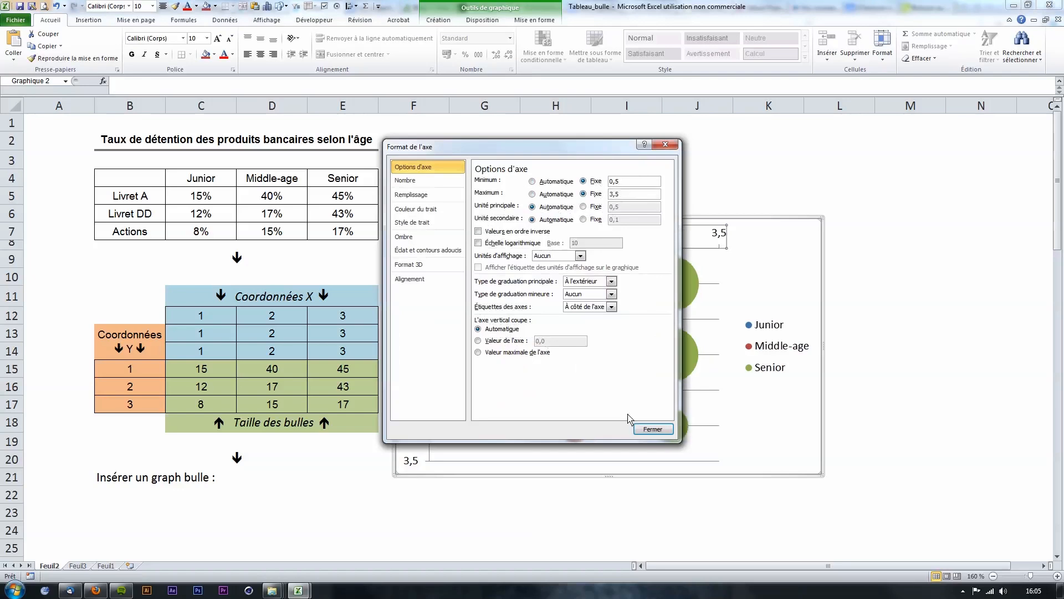
left_click(653, 429)
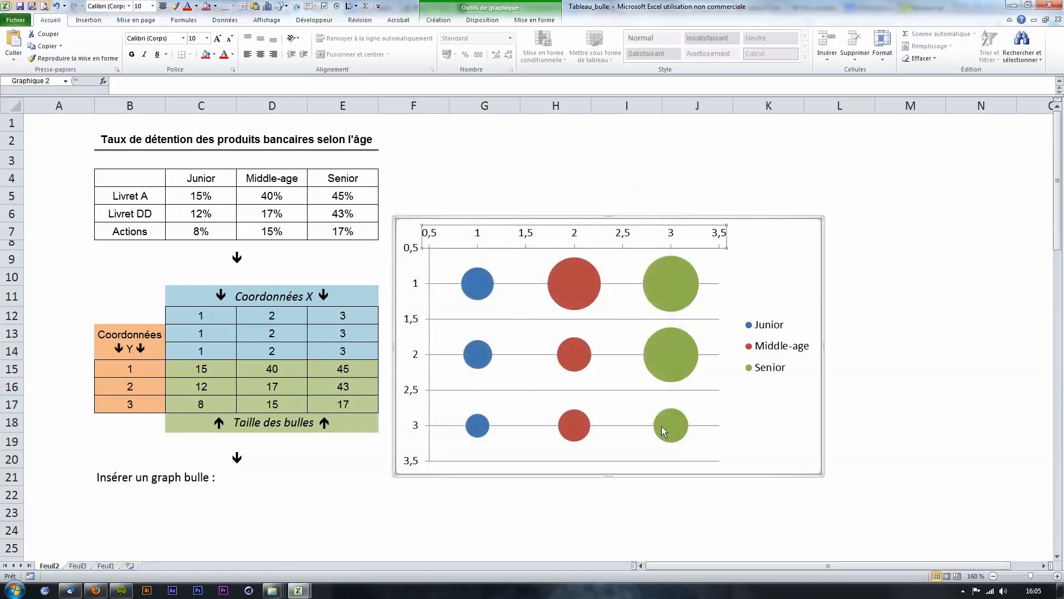
Step: Delete the horizontal axis, the vertical axis and the gridlines from the bubble chart
left_click(672, 239)
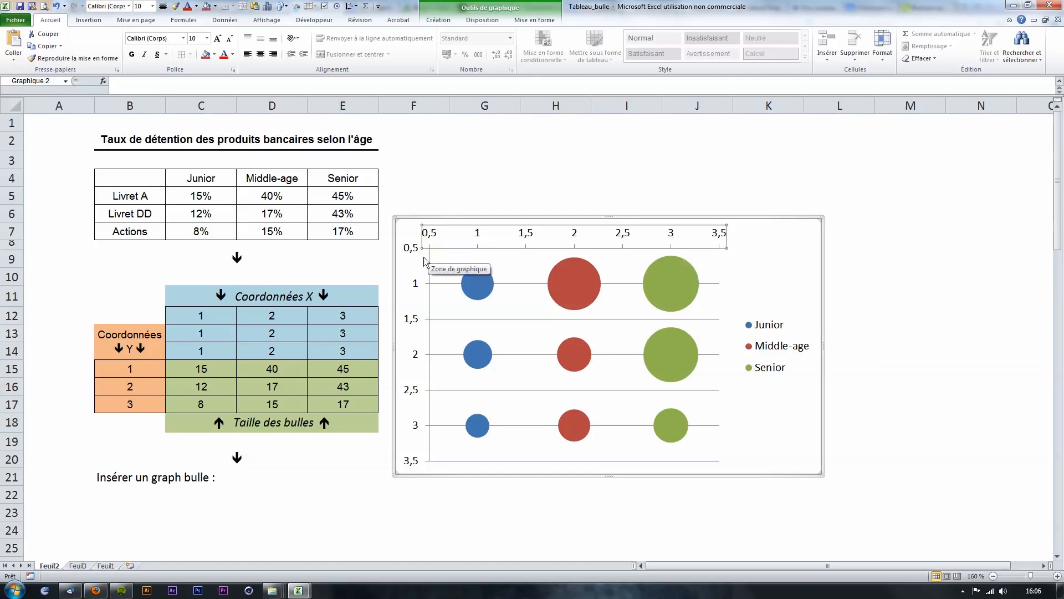
key("Delete")
left_click(417, 237)
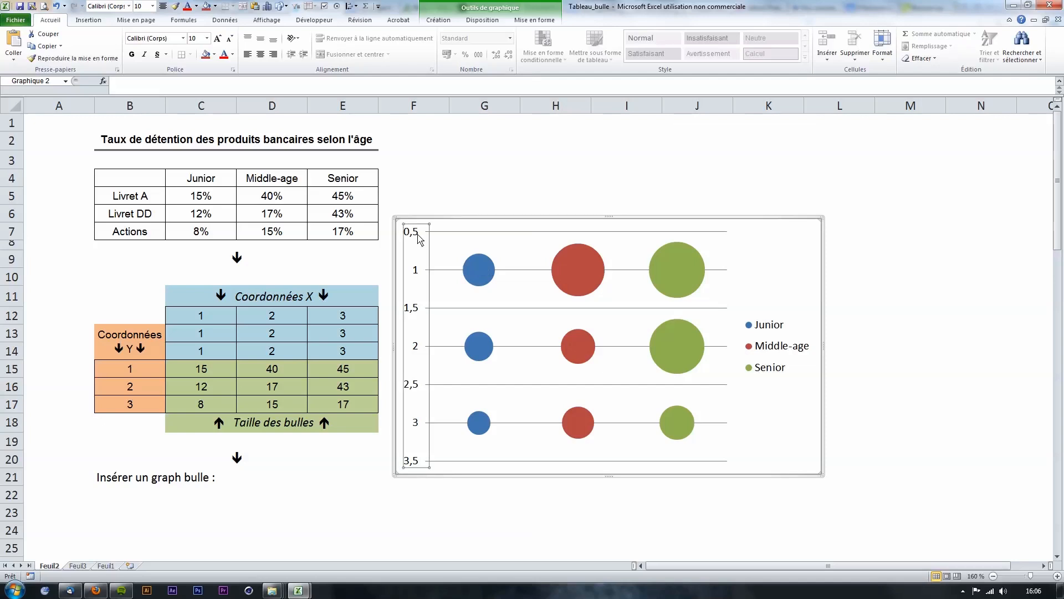
key("Delete")
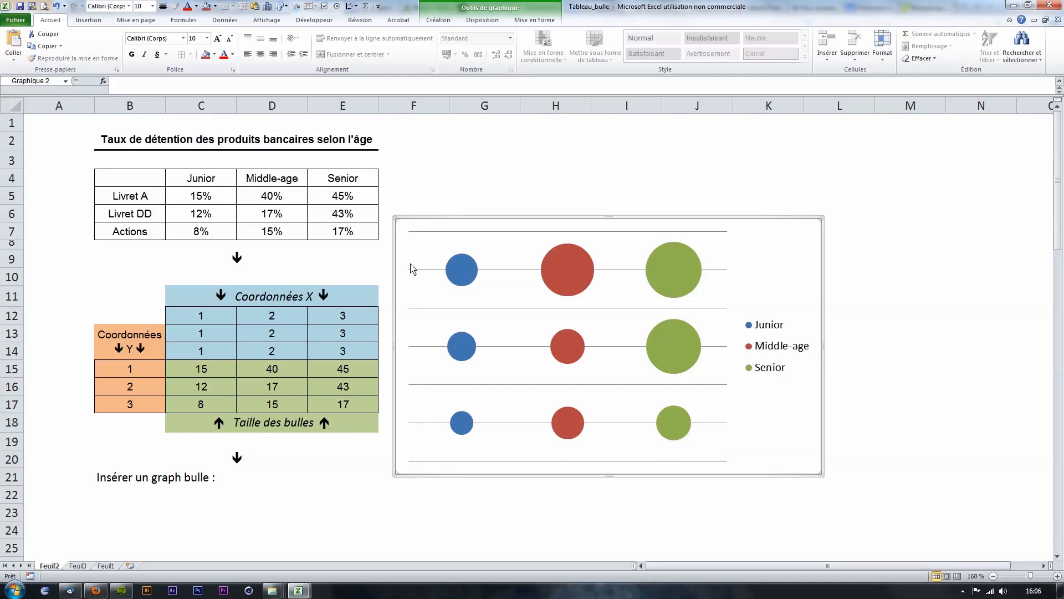
left_click(424, 270)
key("Delete")
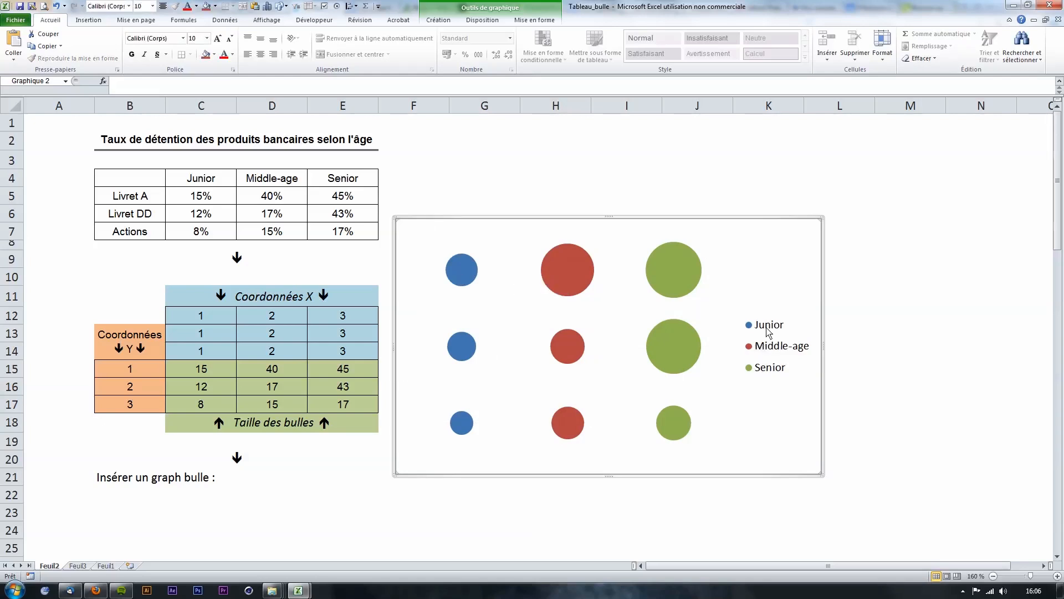
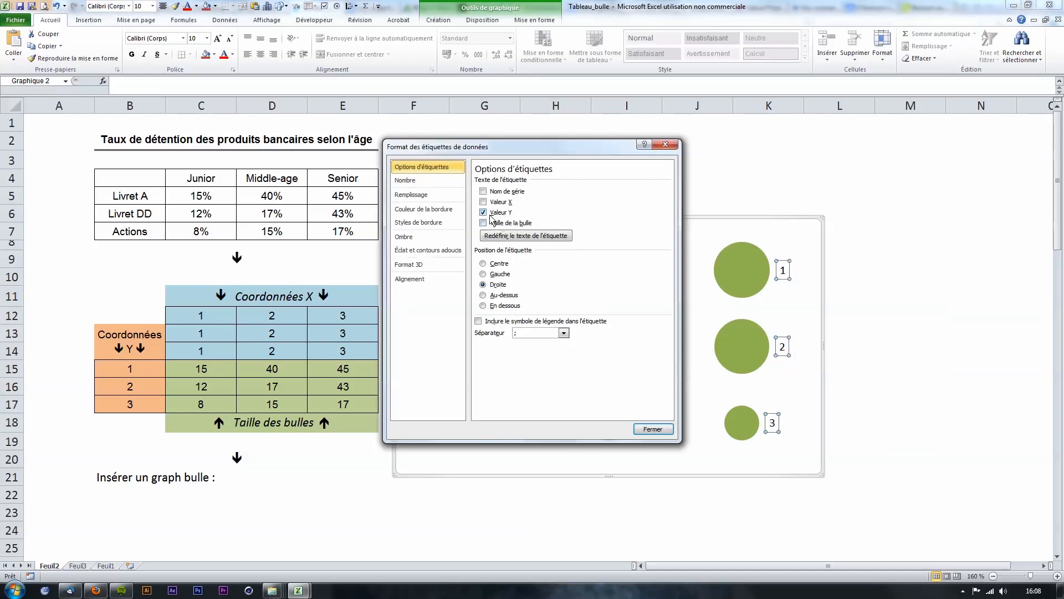
Step: Make the Senior series' data labels show bubble size instead of the Y value, centred on the bubbles
left_click(483, 212)
left_click(483, 223)
left_click(482, 263)
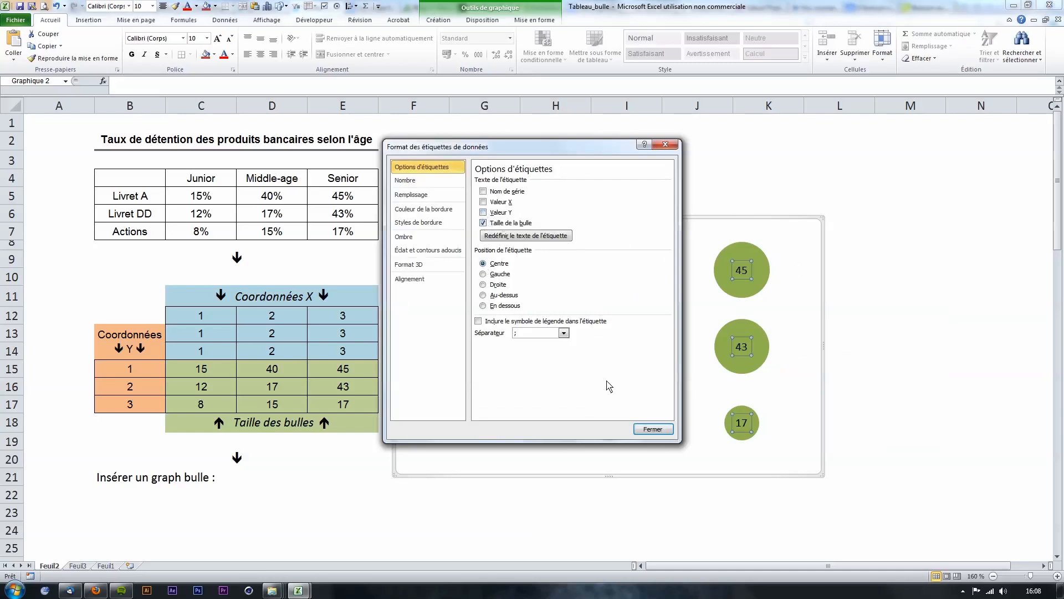
left_click(651, 430)
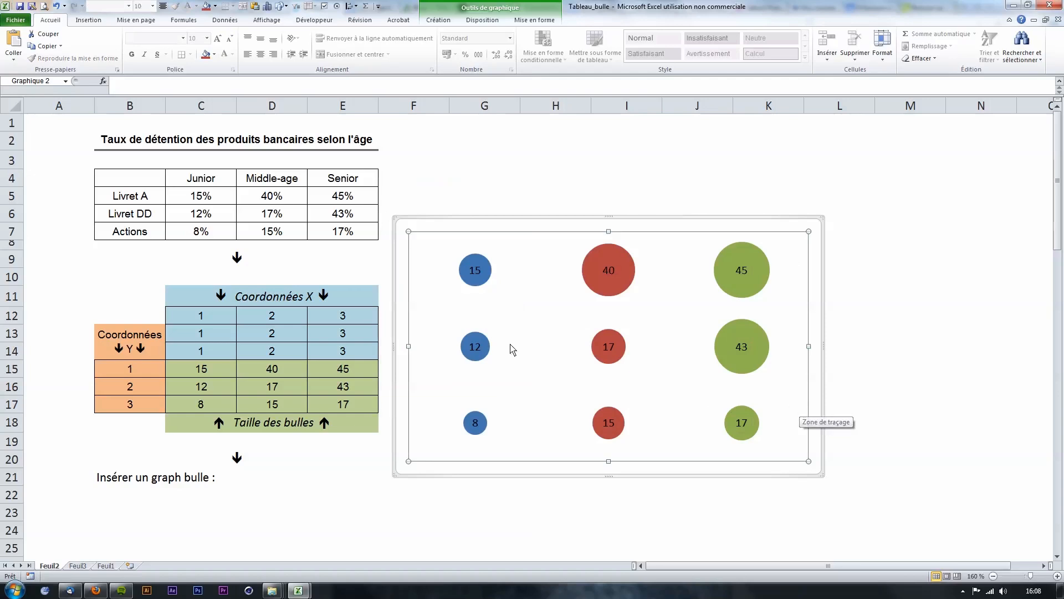
Step: Copy the ownership table B4:E7 to B23 and clear the percentages in the copy, keeping its headers
scroll(510, 344, "down", 2)
scroll(374, 364, "up", 2)
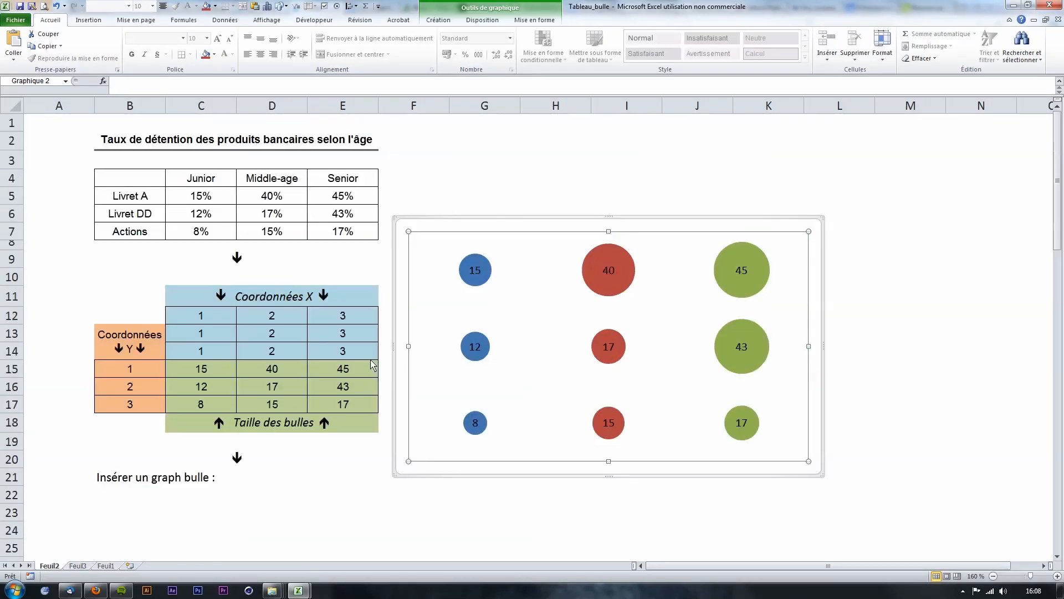
left_click_drag(339, 178, 141, 233)
key("ctrl+c")
left_click(120, 511)
scroll(124, 499, "down", 3)
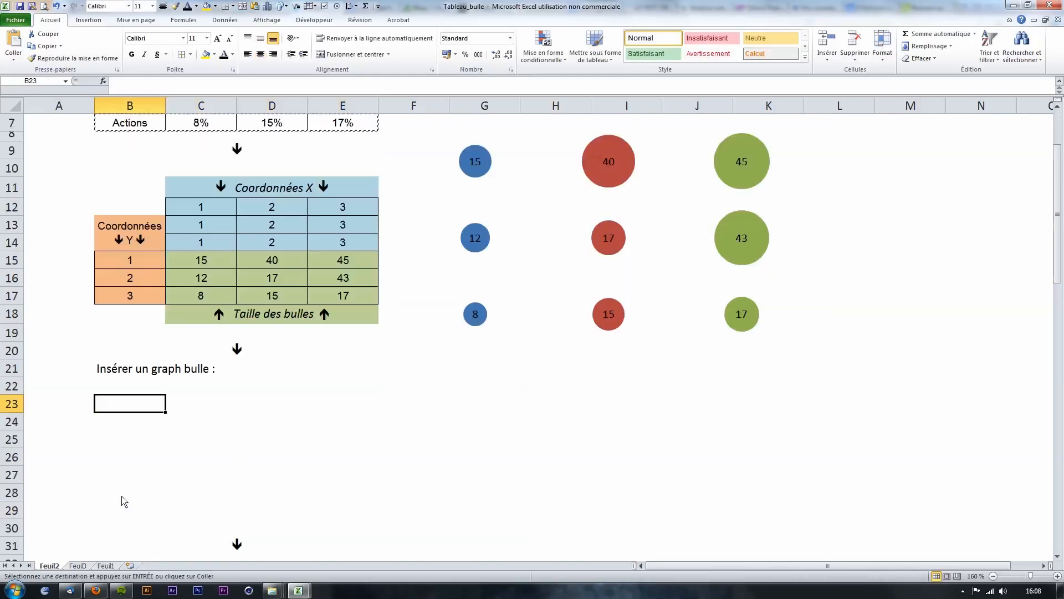
key("ctrl+v")
scroll(150, 460, "up", 2)
left_click_drag(191, 474, 356, 513)
key("Delete")
Step: Stretch the chart's plot area on all sides until it fills the whole chart area
left_click(454, 418)
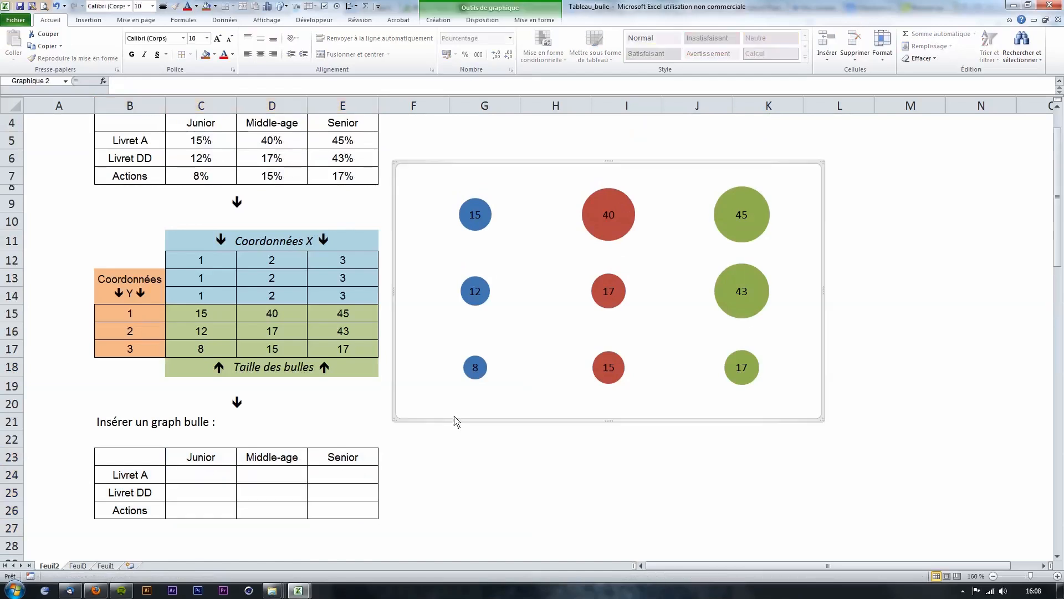
left_click(539, 212)
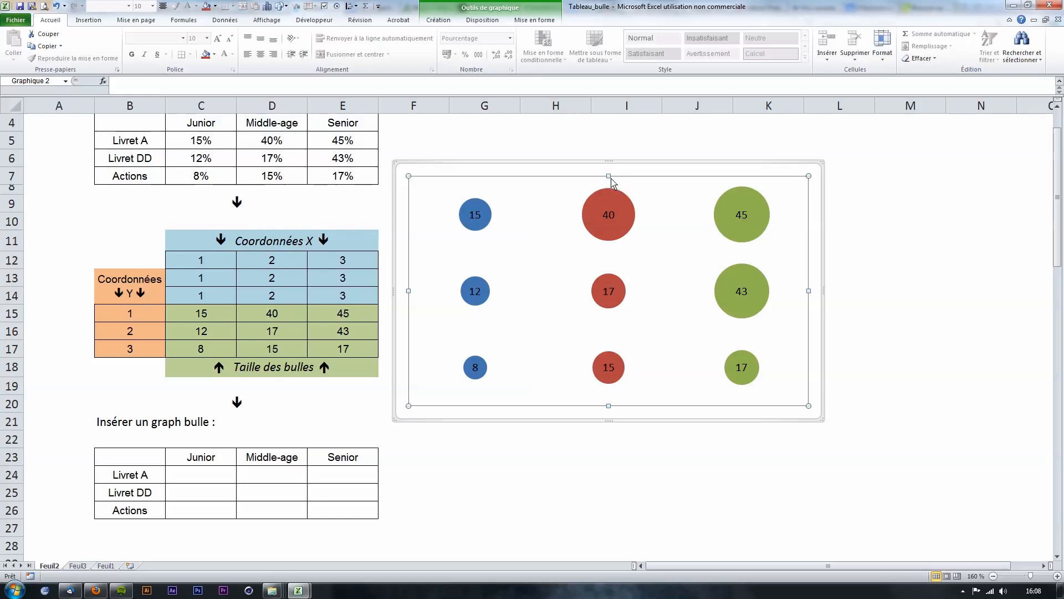
mouse_move(608, 177)
left_mouse_down()
mouse_move(610, 226)
mouse_move(608, 133)
mouse_move(609, 163)
left_mouse_up()
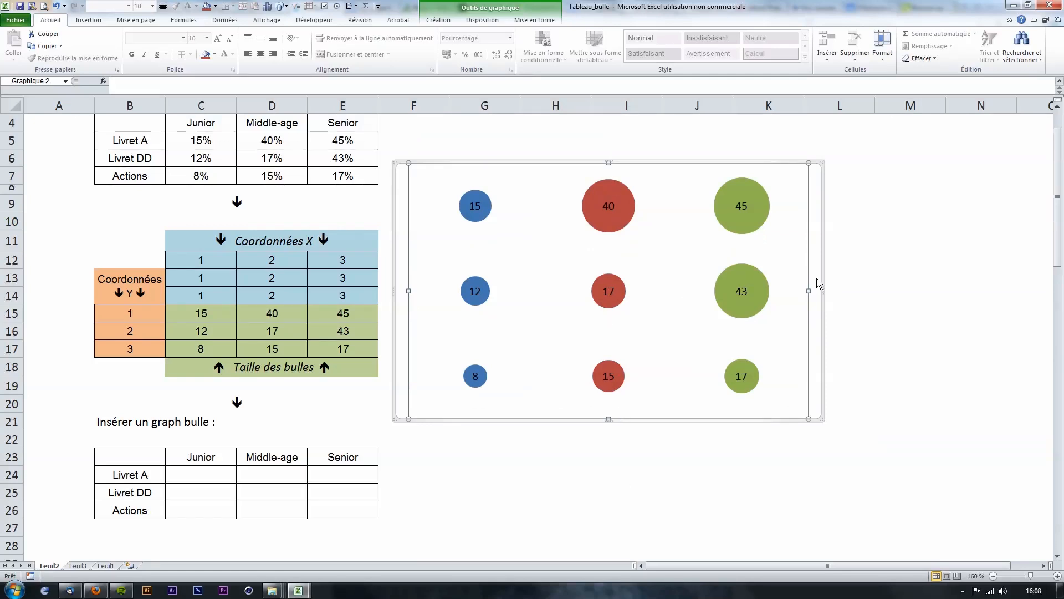
left_click_drag(810, 292, 852, 291)
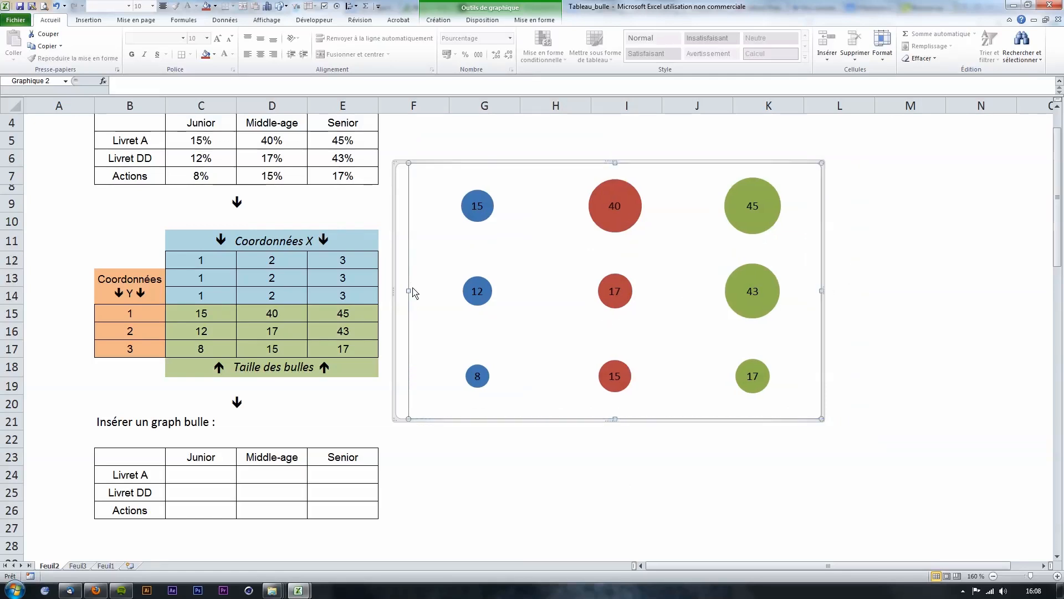
left_click_drag(403, 289, 370, 290)
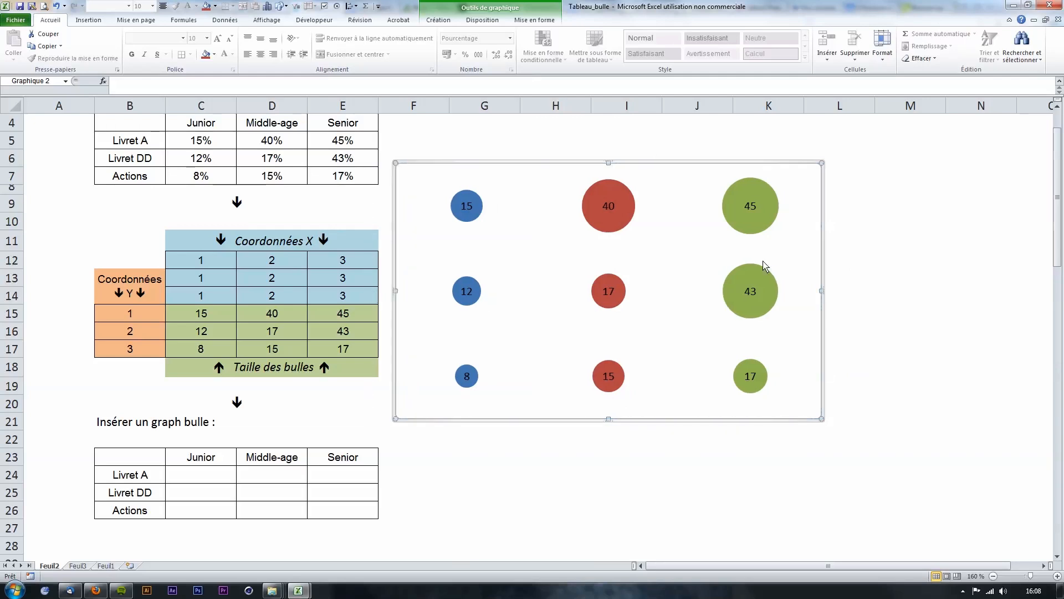
Step: Move the bubble chart onto the emptied table so its upper-left corner sits at cell C24
left_click(714, 168)
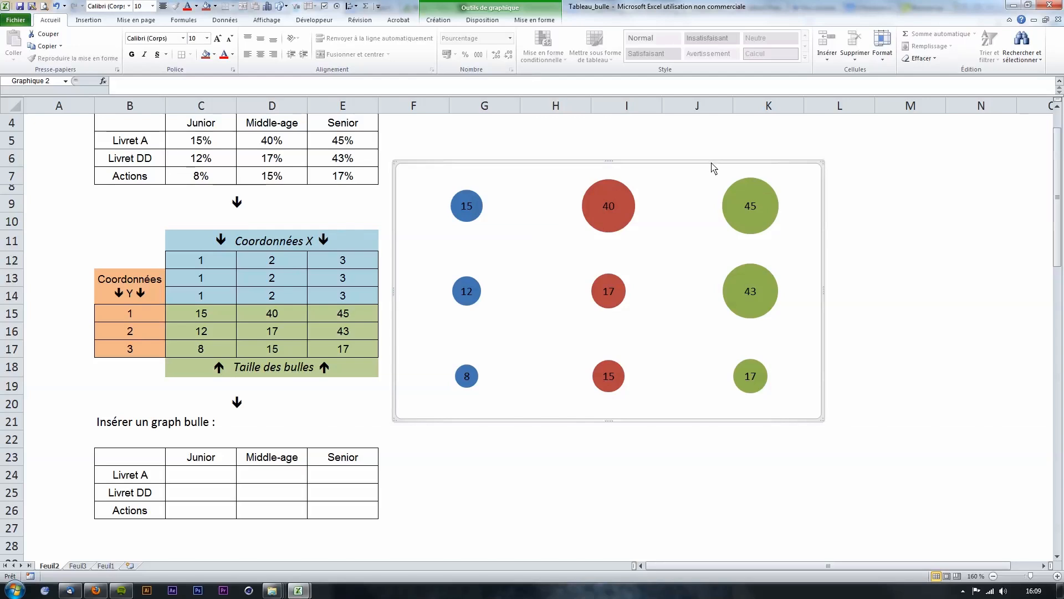
left_click_drag(713, 168, 766, 173)
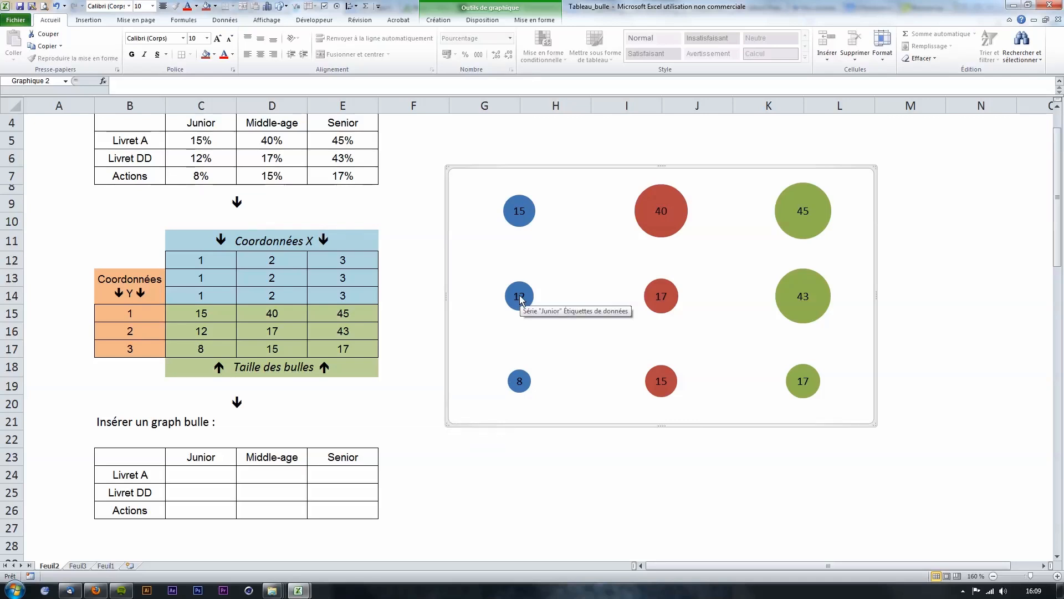
left_click(564, 395)
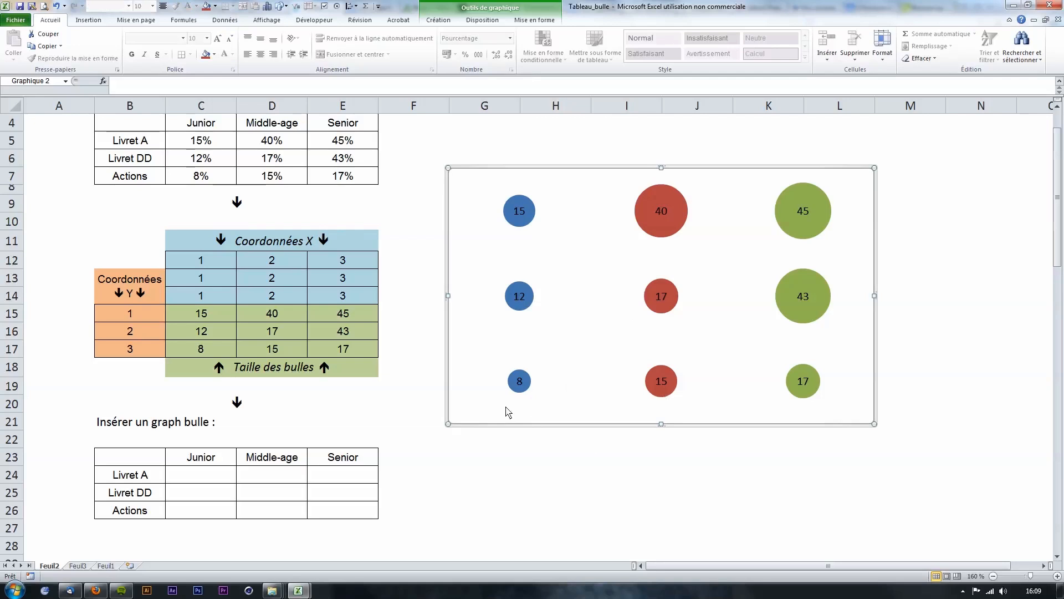
left_click(506, 171)
scroll(504, 172, "down", 2)
scroll(502, 169, "up", 2)
left_click_drag(528, 171, 551, 316)
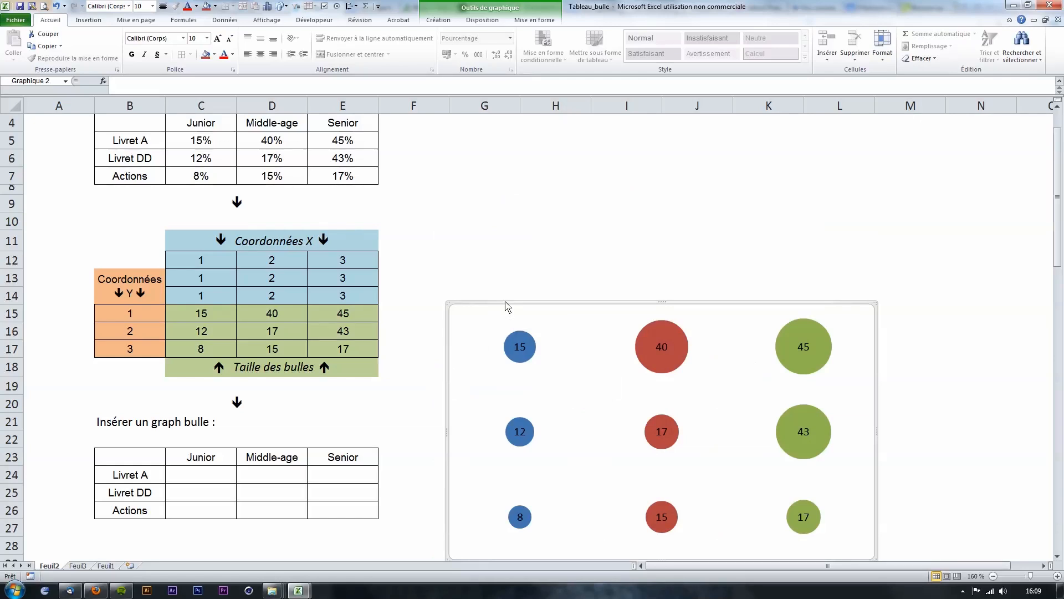
left_click_drag(506, 307, 248, 471)
Step: Shrink the bubble chart to fit exactly over the empty table cells C24:E26
scroll(248, 475, "down", 3)
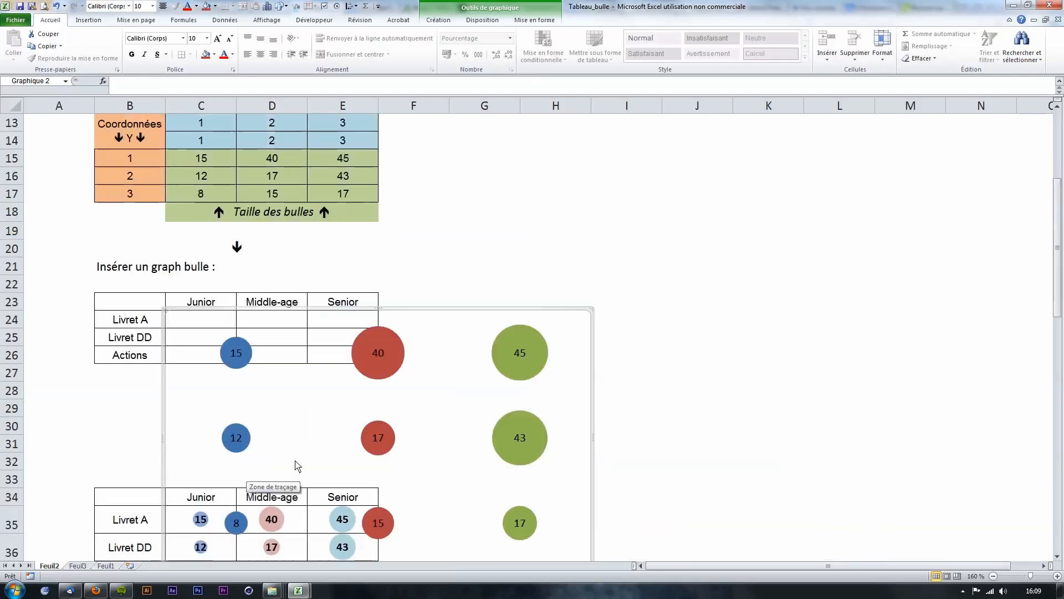
scroll(383, 460, "down", 2)
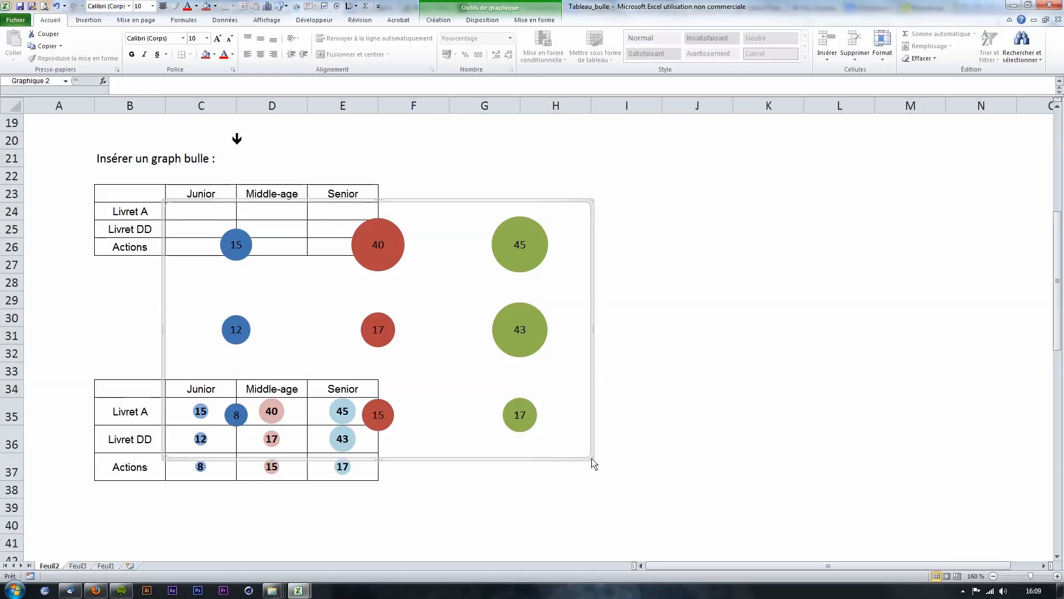
left_click_drag(592, 460, 374, 254)
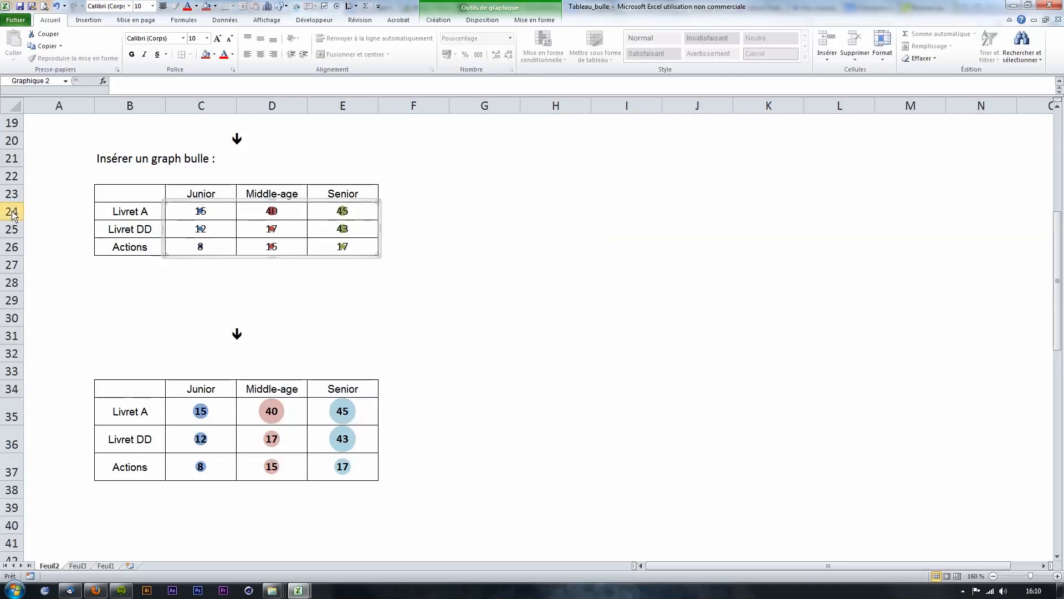
left_click_drag(13, 211, 12, 248)
left_click(78, 282)
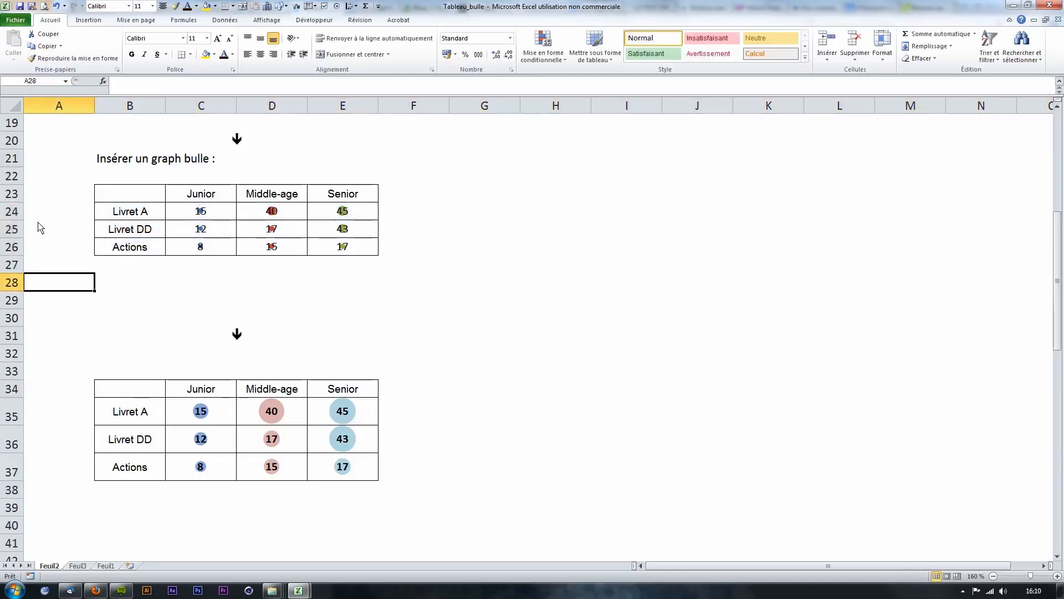
Step: Increase the height of rows 24 to 26 equally so the overlaid bubble chart grows with the table
left_click_drag(15, 215, 15, 250)
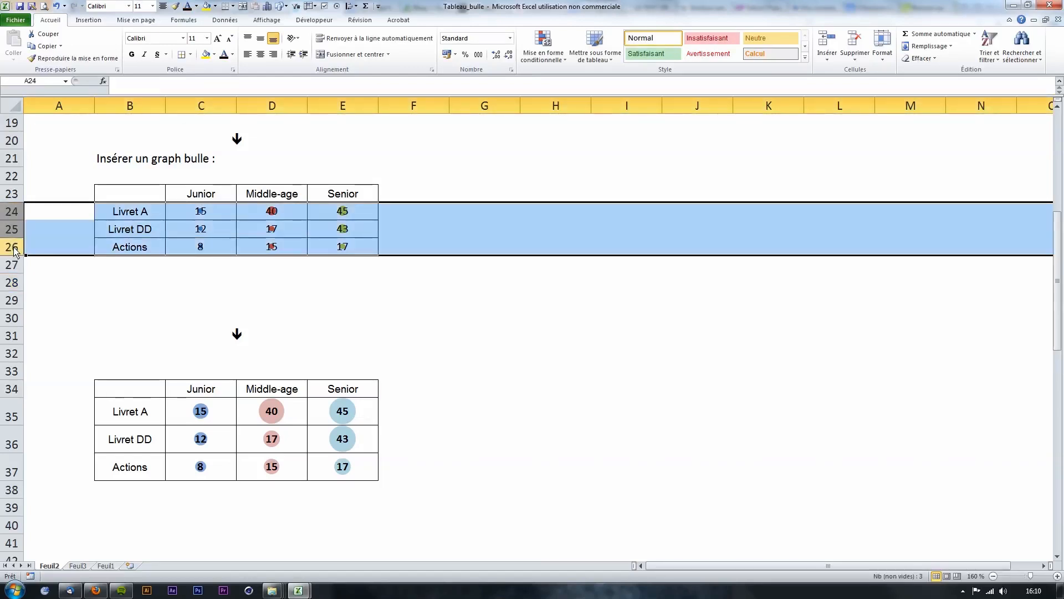
left_click_drag(14, 251, 16, 280)
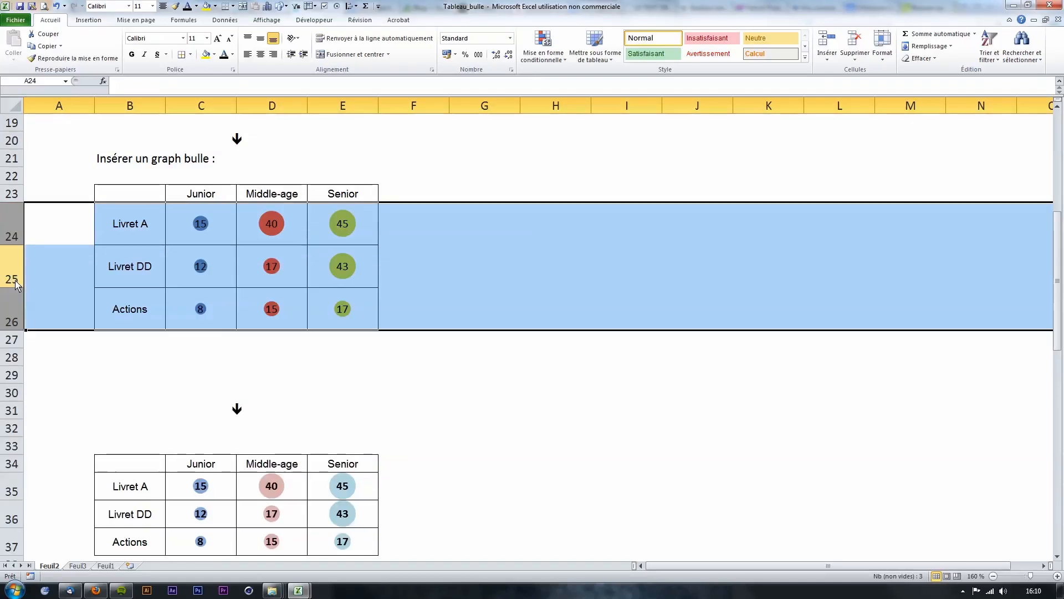
left_click(208, 357)
scroll(216, 352, "up", 1)
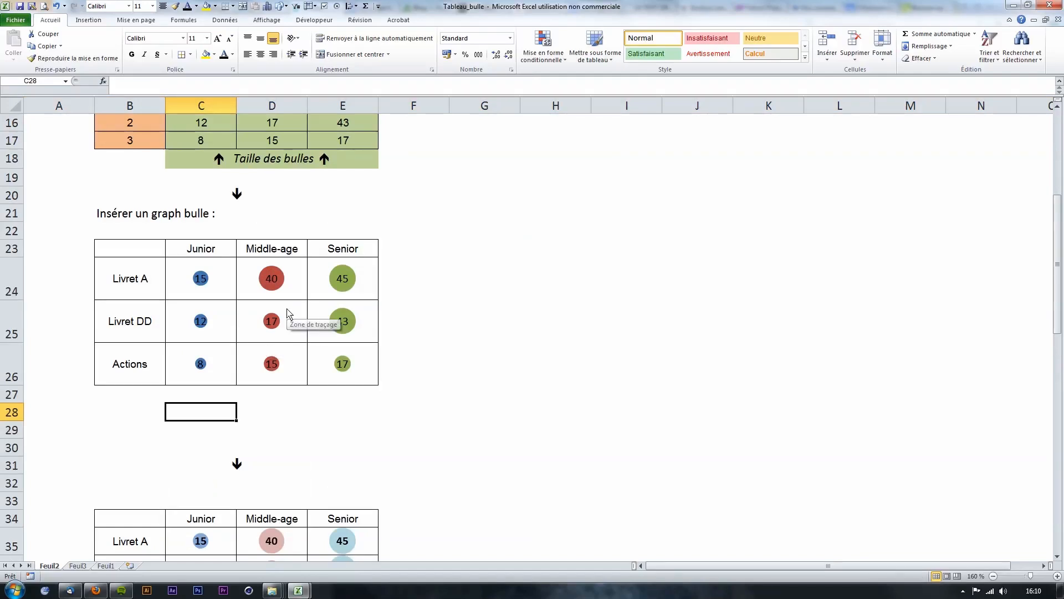
Step: Set the bubble scale to 150 in the Senior series' formatting options
mouse_move(347, 272)
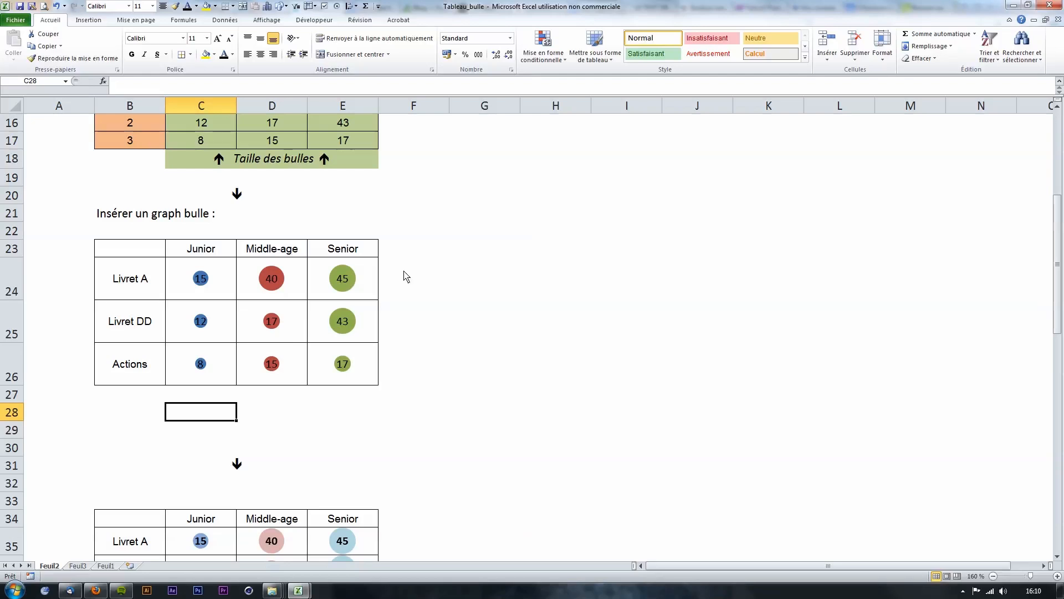
left_click(342, 272)
left_click(59, 359)
left_click(340, 273)
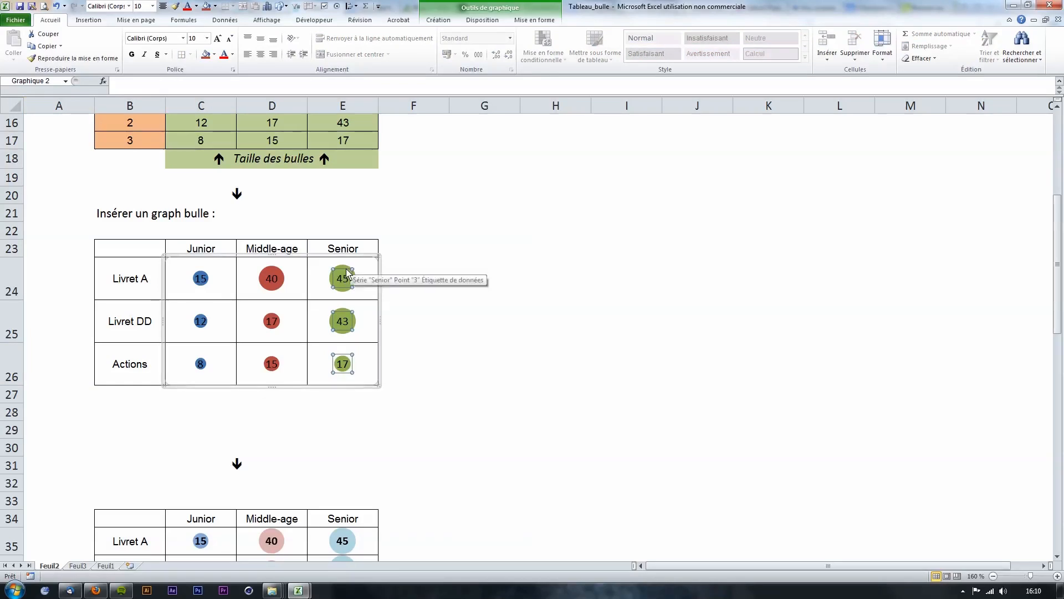
mouse_move(346, 273)
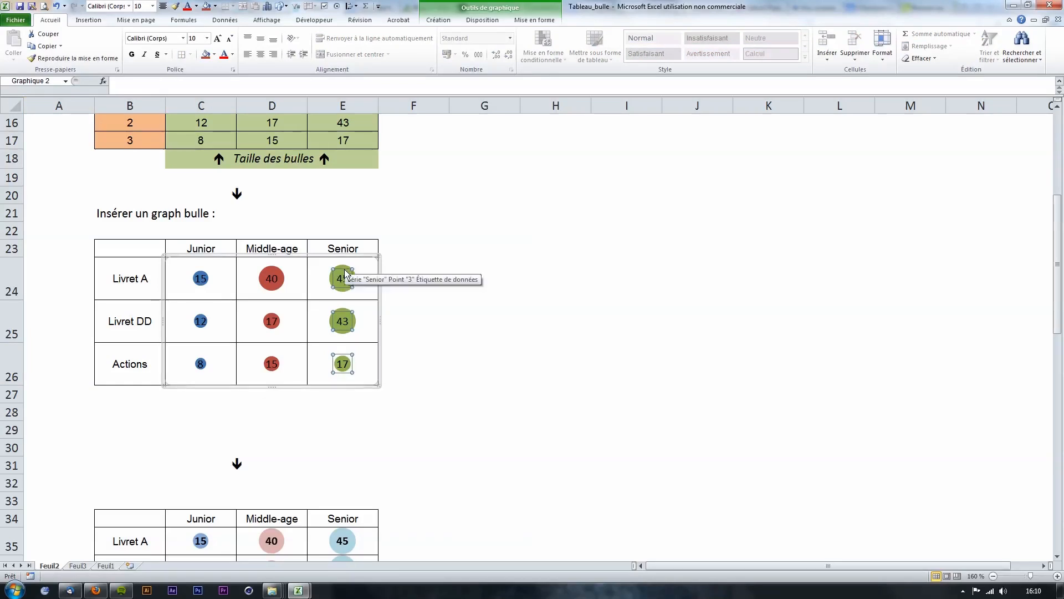
right_click(345, 272)
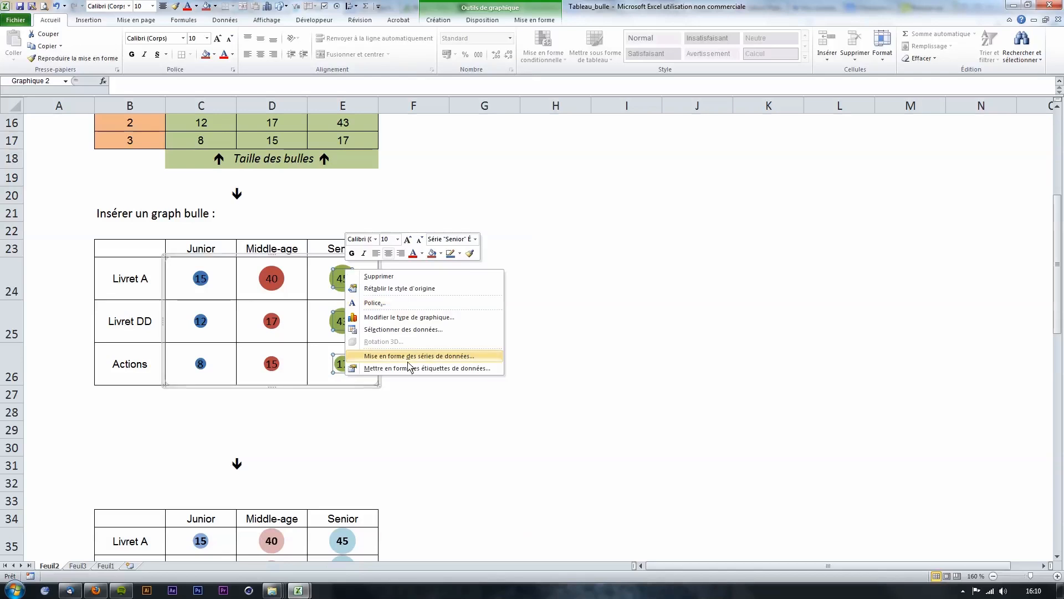
left_click(413, 358)
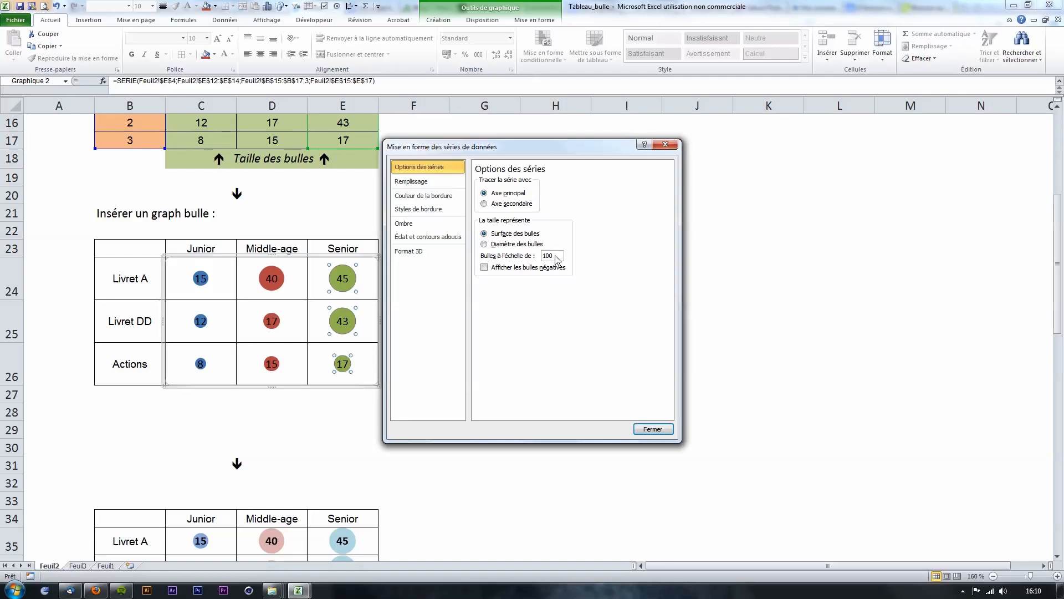
left_click_drag(556, 259, 515, 259)
type("50")
key("Return")
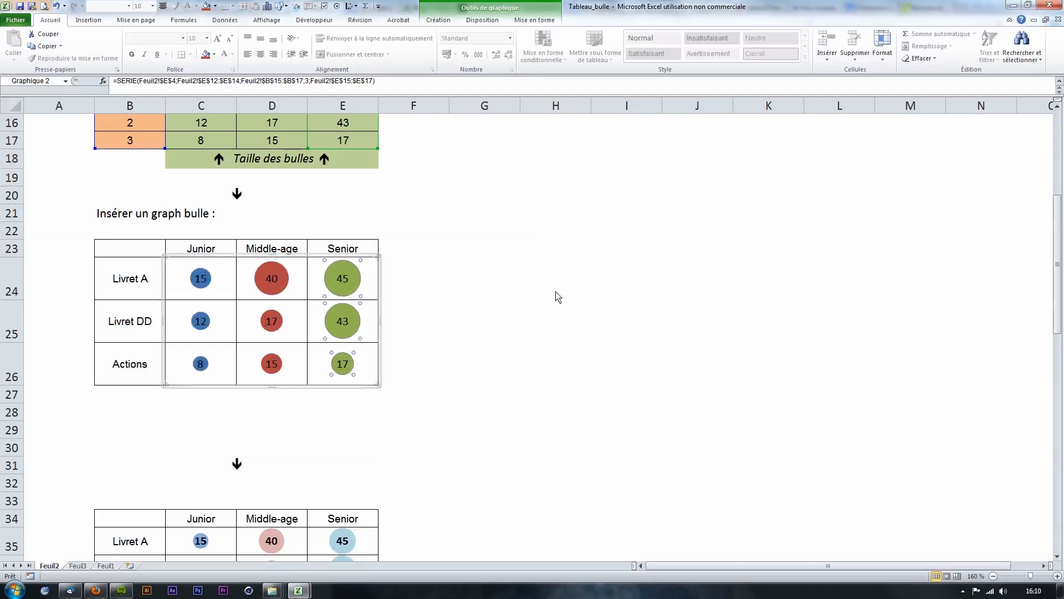
left_click(444, 296)
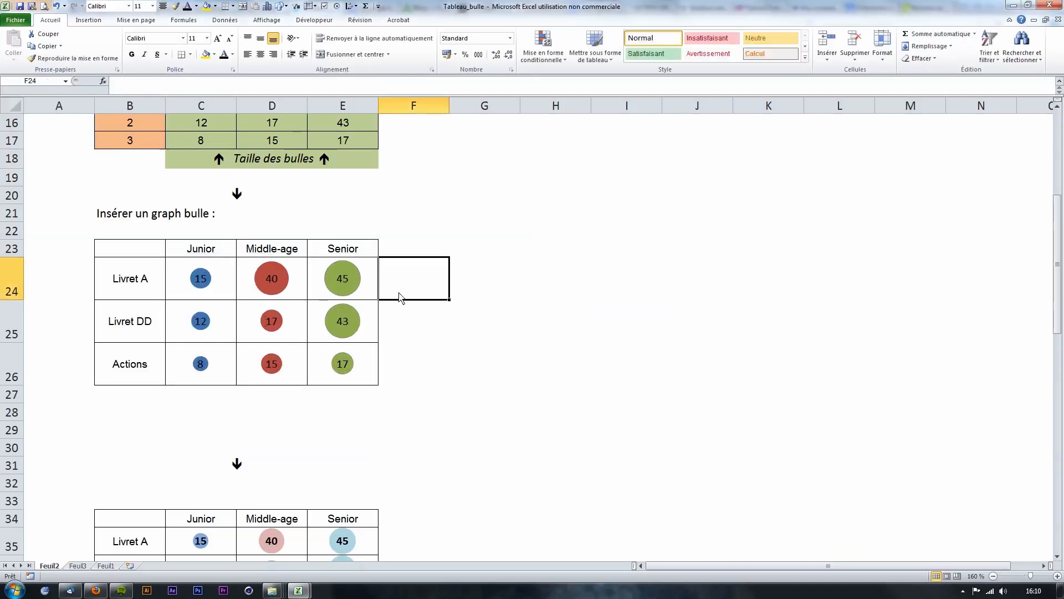
Step: Give the Senior series bubbles a solid light blue fill from the theme colours
mouse_move(363, 283)
left_click(354, 271)
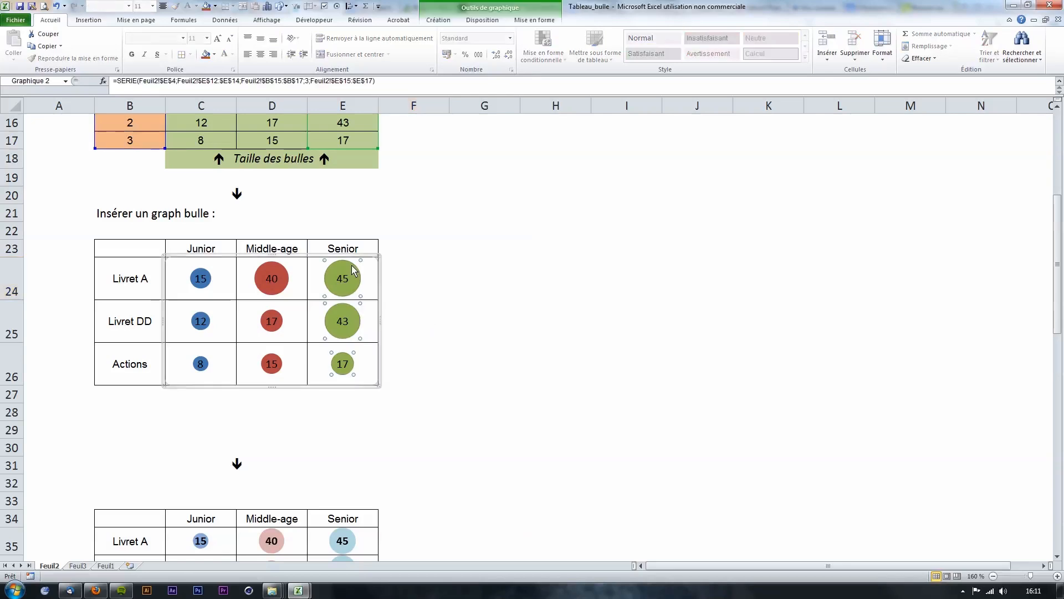
right_click(355, 270)
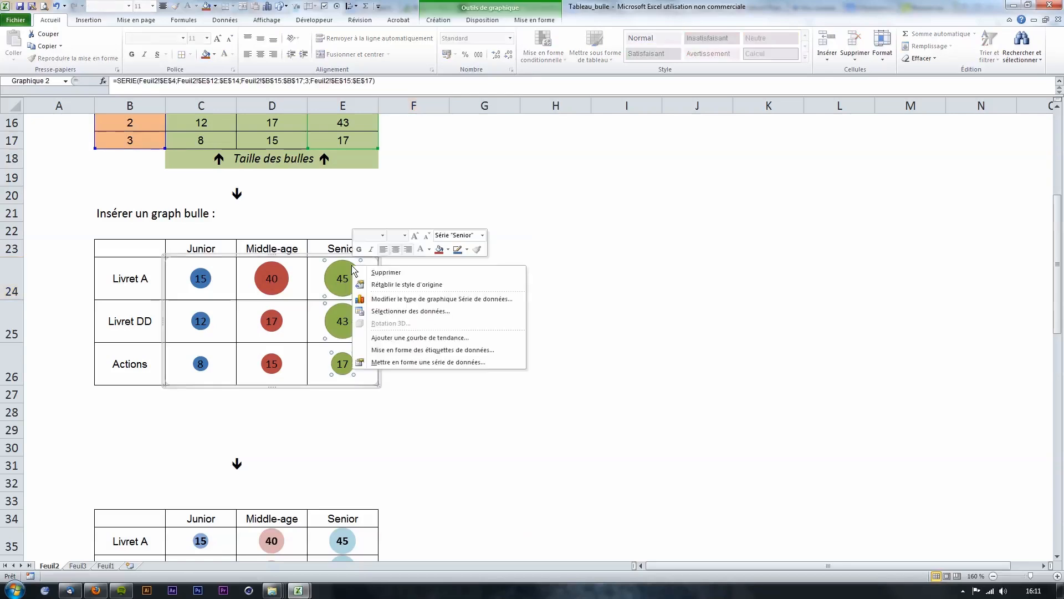
left_click(424, 362)
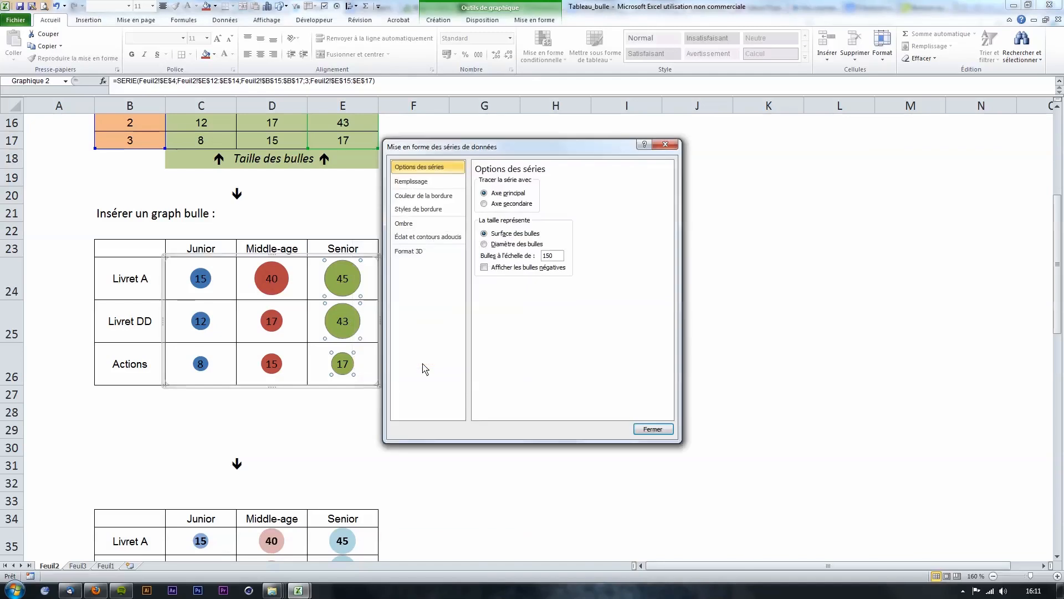
left_click(426, 182)
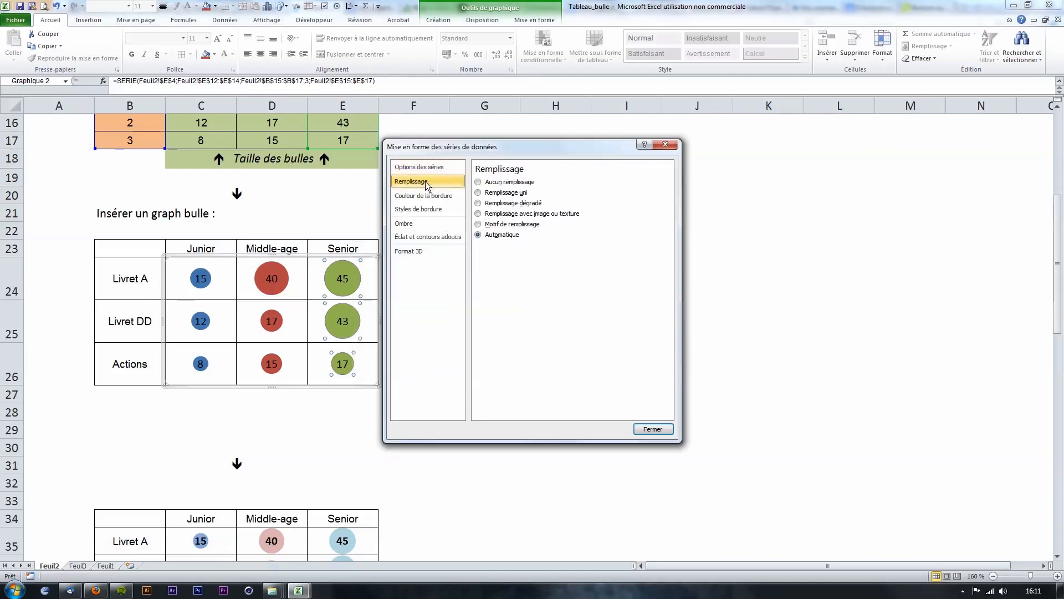
left_click(481, 193)
left_click(538, 260)
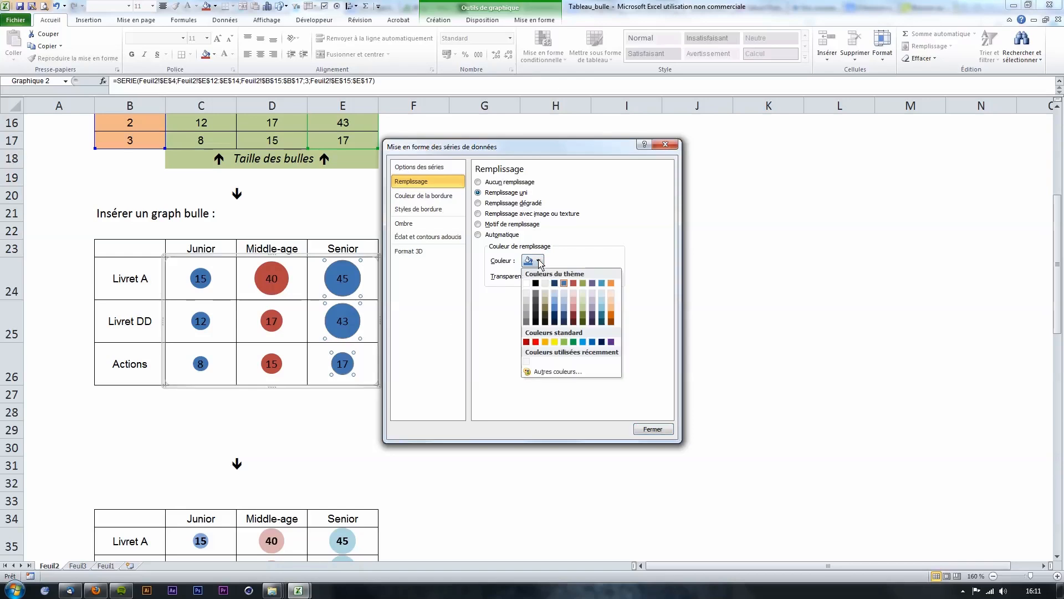
left_click(563, 302)
left_click(652, 429)
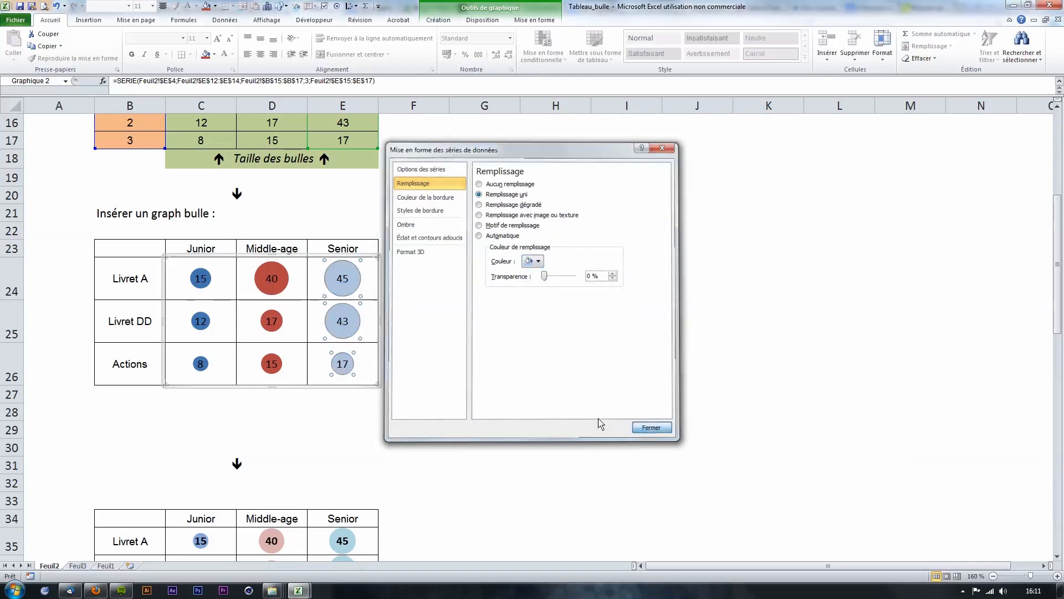
Step: Fill the Middle-age series bubbles with a light aqua theme colour
left_click(283, 273)
right_click(284, 273)
key("Escape")
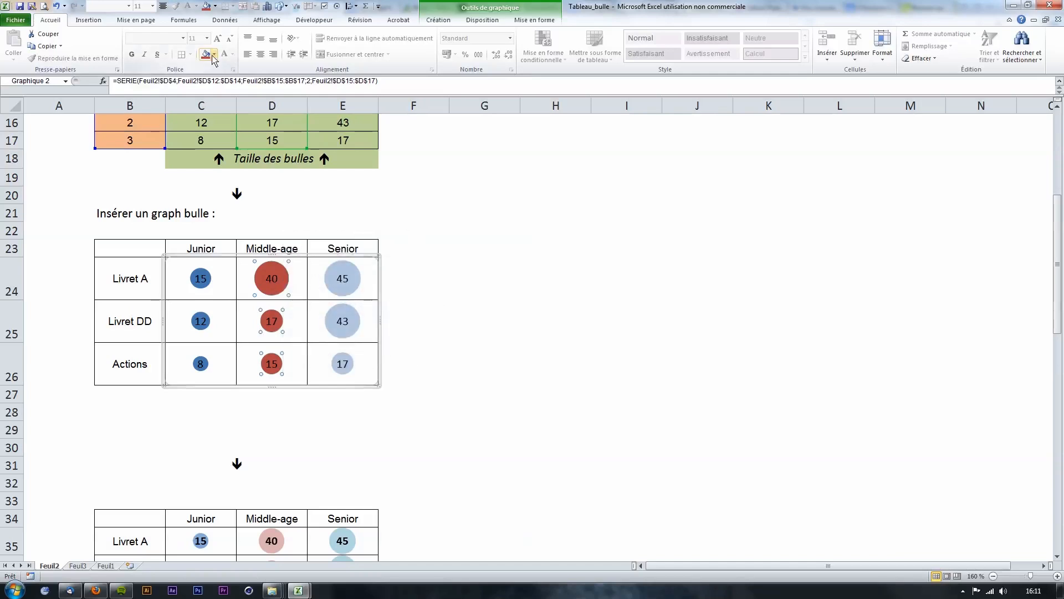
left_click(213, 56)
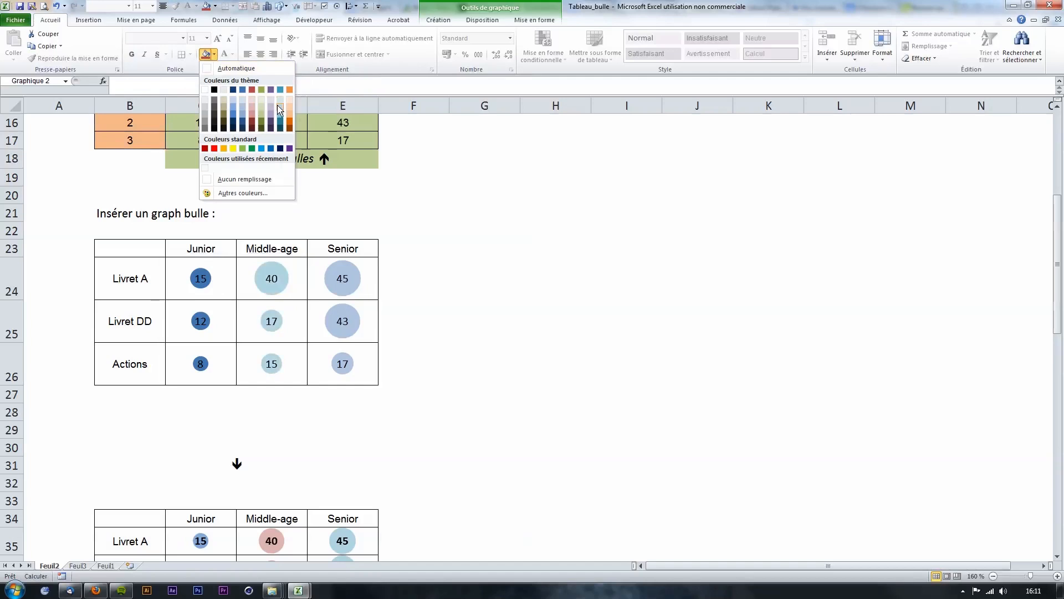
left_click(279, 117)
Step: Give the Junior series bubbles a solid light olive green fill from the theme colours
left_click(204, 285)
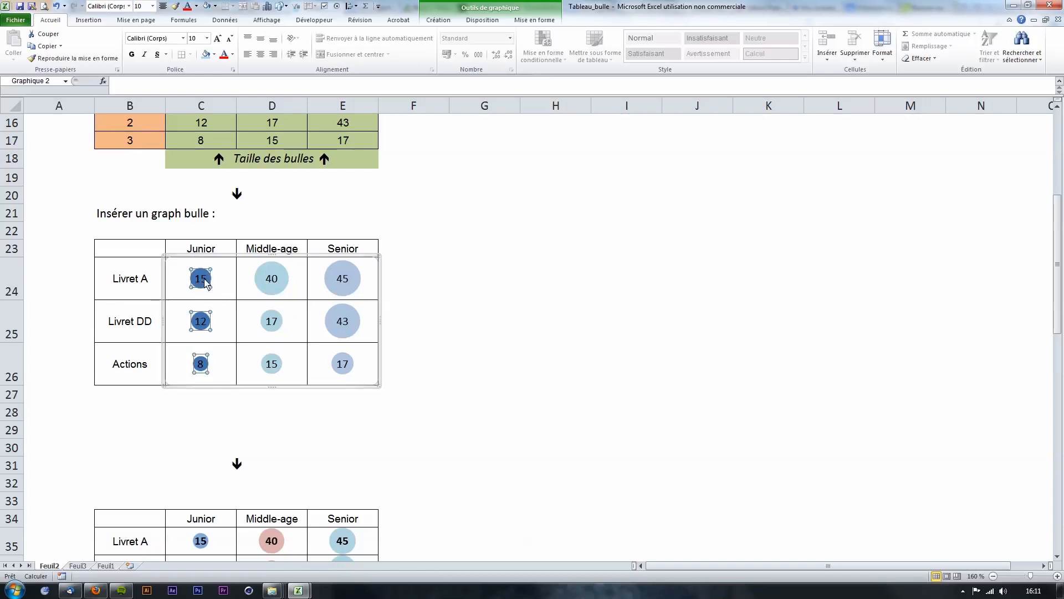
right_click(202, 284)
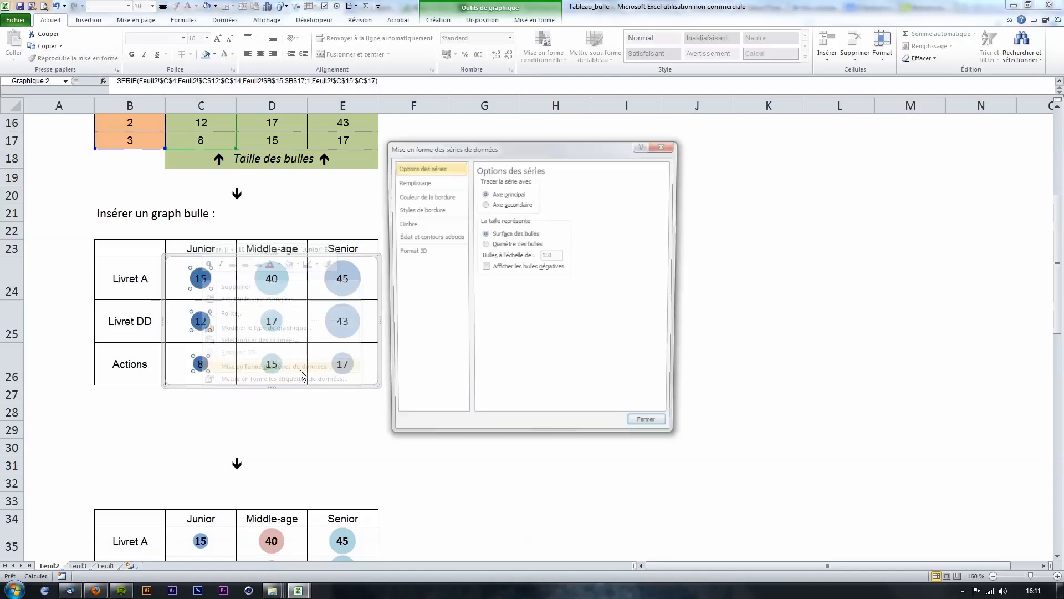
left_click(300, 368)
left_click(421, 182)
left_click(518, 202)
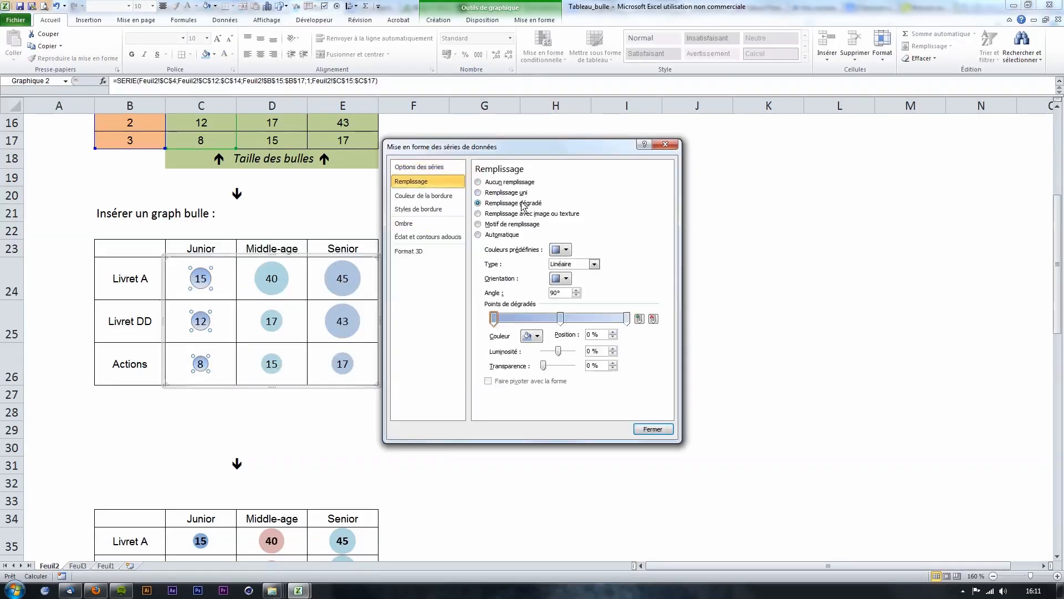
left_click(518, 193)
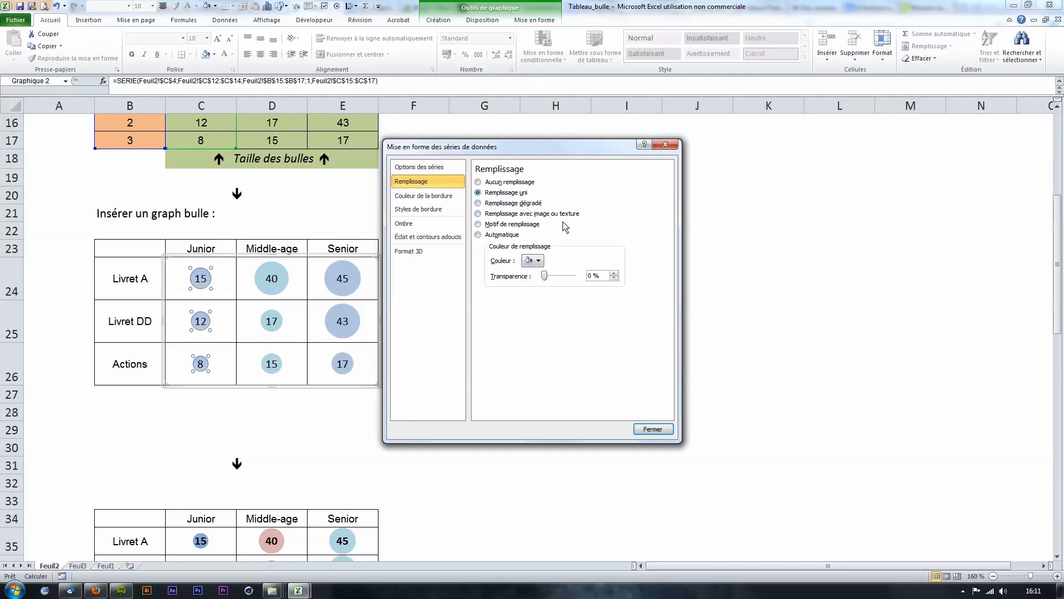
left_click(521, 203)
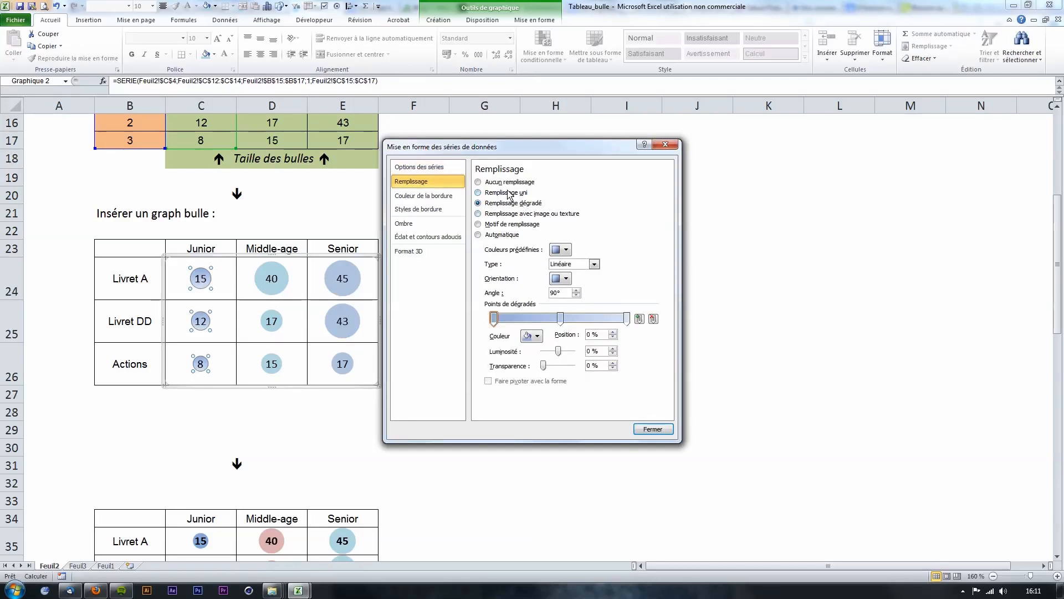
left_click(508, 194)
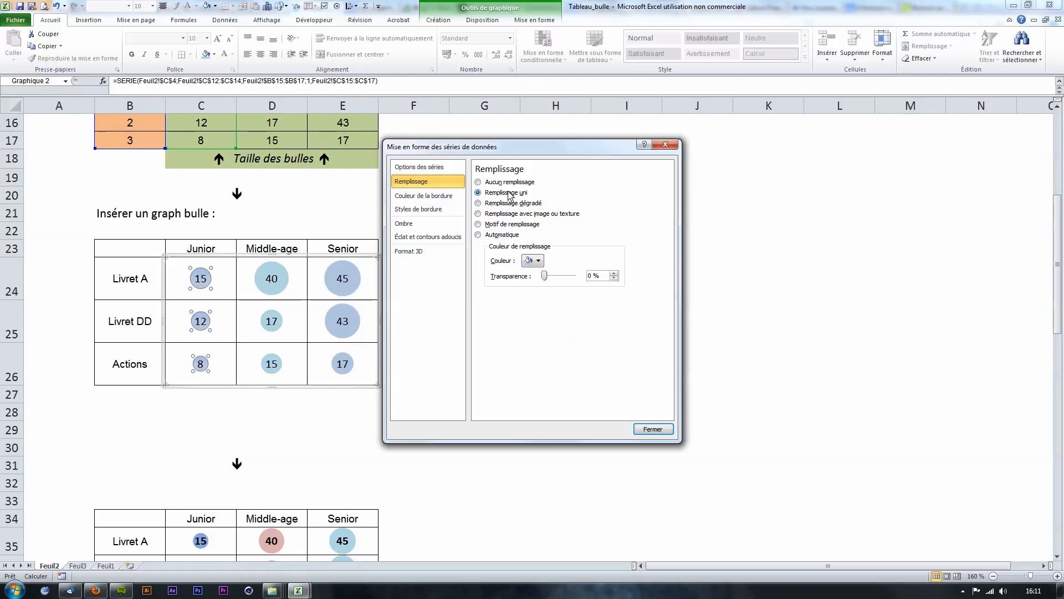
left_click(538, 261)
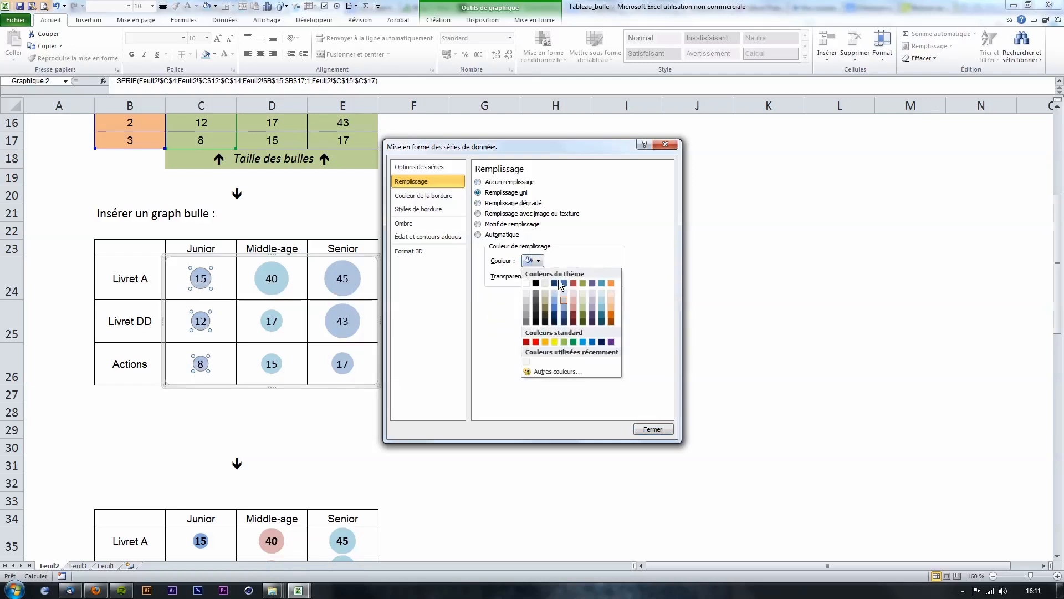
left_click(583, 300)
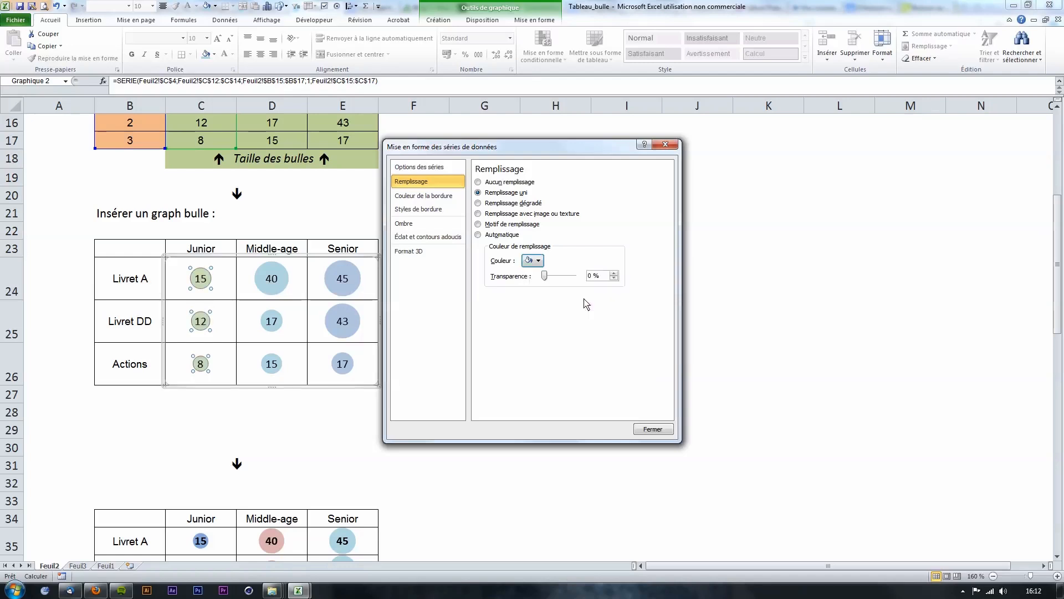
left_click(650, 432)
left_click(527, 410)
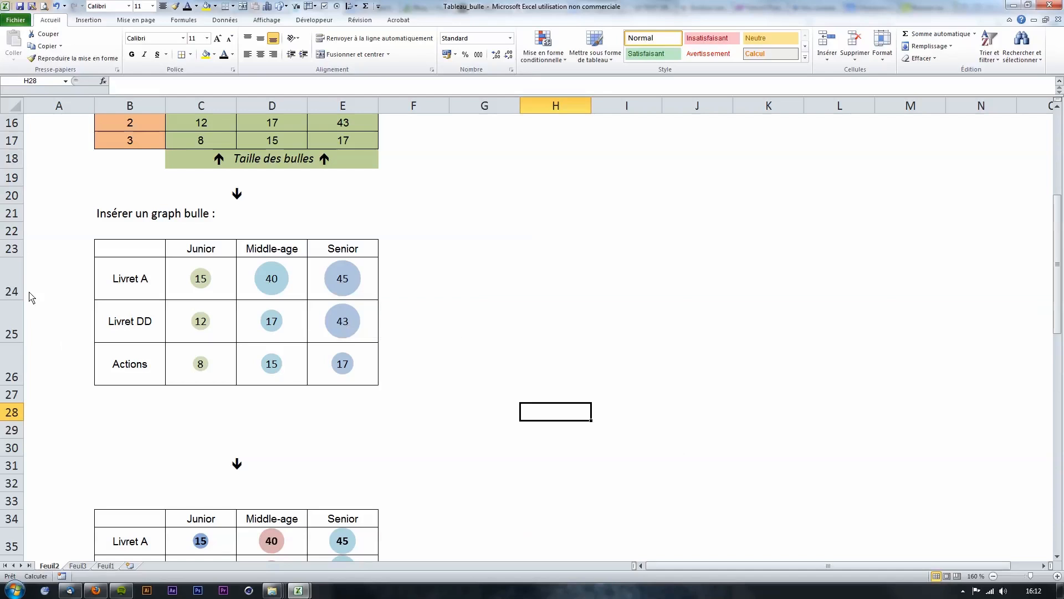
Step: Reduce the height of rows 24 to 26 equally to make the bubble table more compact
left_click(11, 293)
left_click_drag(10, 293, 19, 323)
left_click(256, 360)
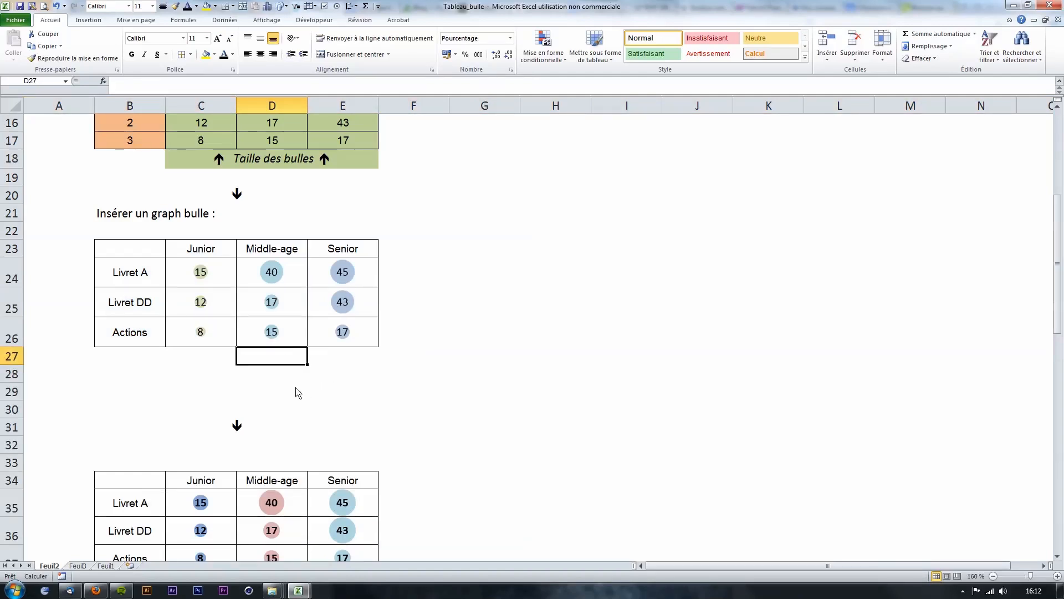
Step: Switch to the workbook "Tableau bulle dans Excel" and examine the source data and the finished bubble tables on Feuil1
scroll(297, 393, "down", 2)
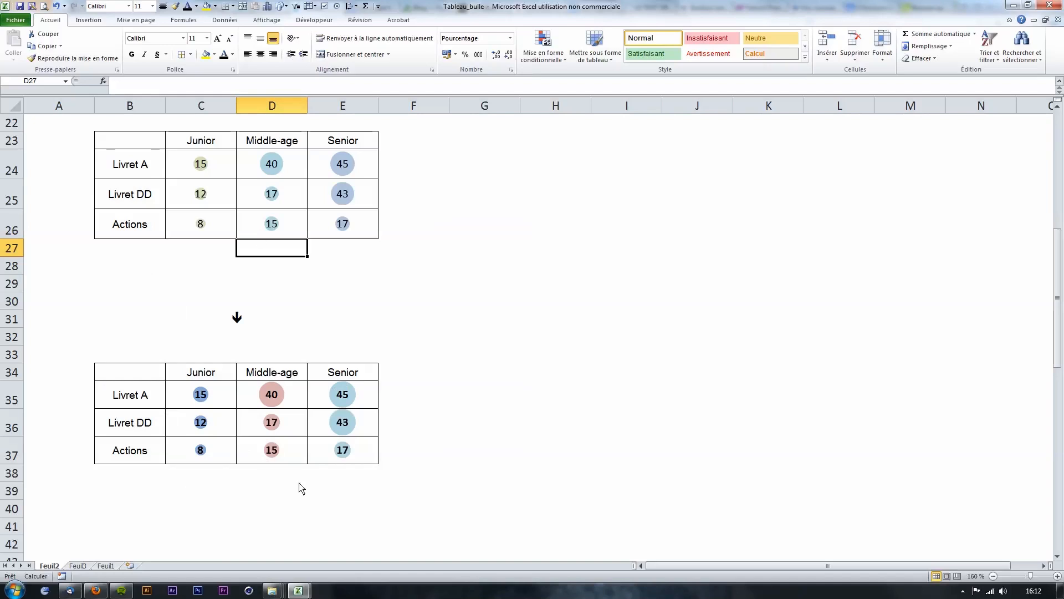
mouse_move(298, 590)
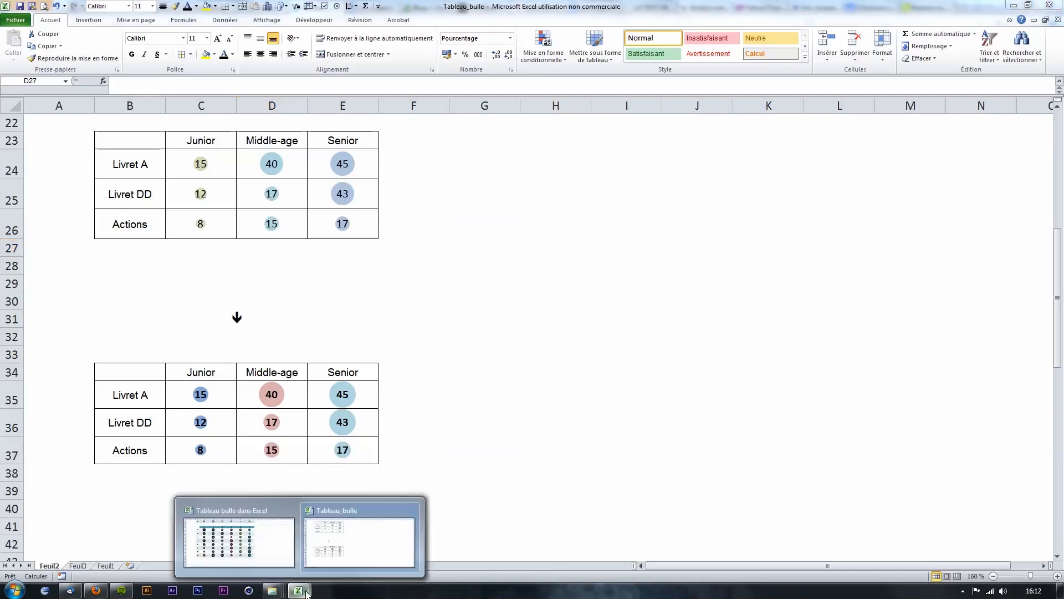
left_click(278, 543)
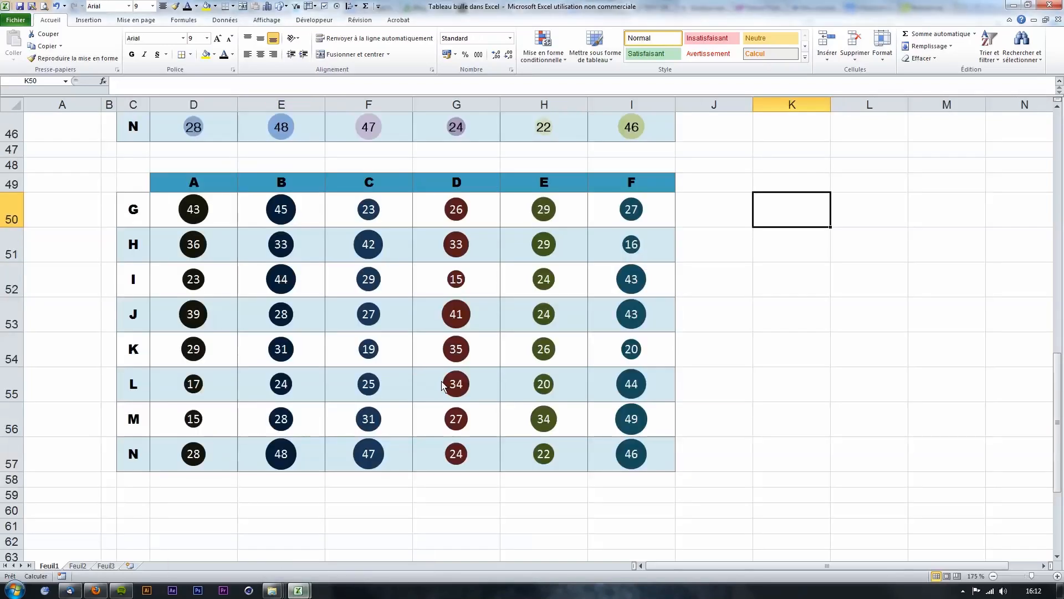
scroll(438, 380, "up", 2)
scroll(439, 380, "down", 2)
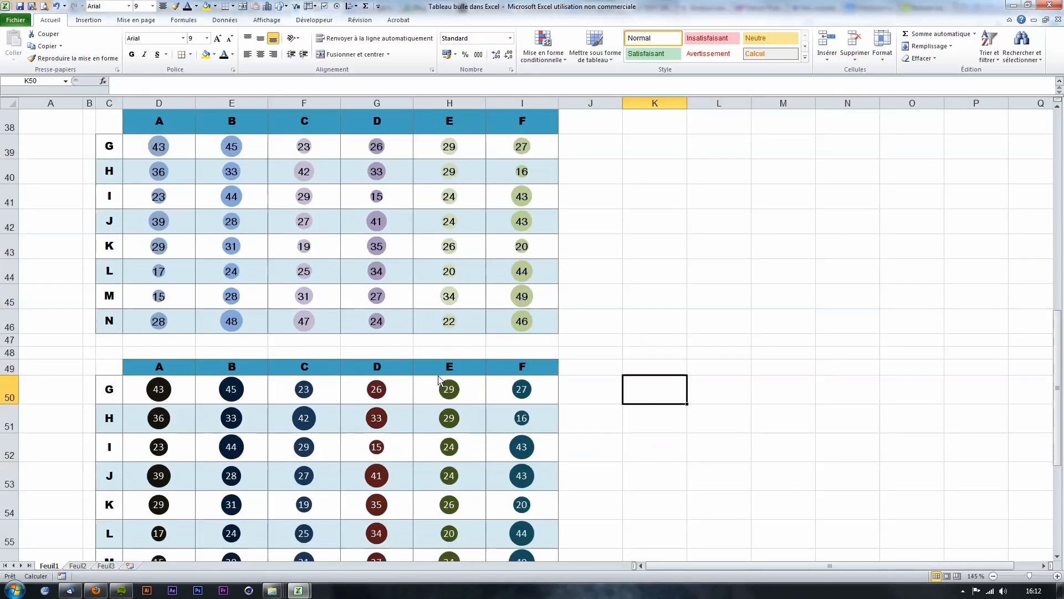
scroll(437, 379, "down", 1)
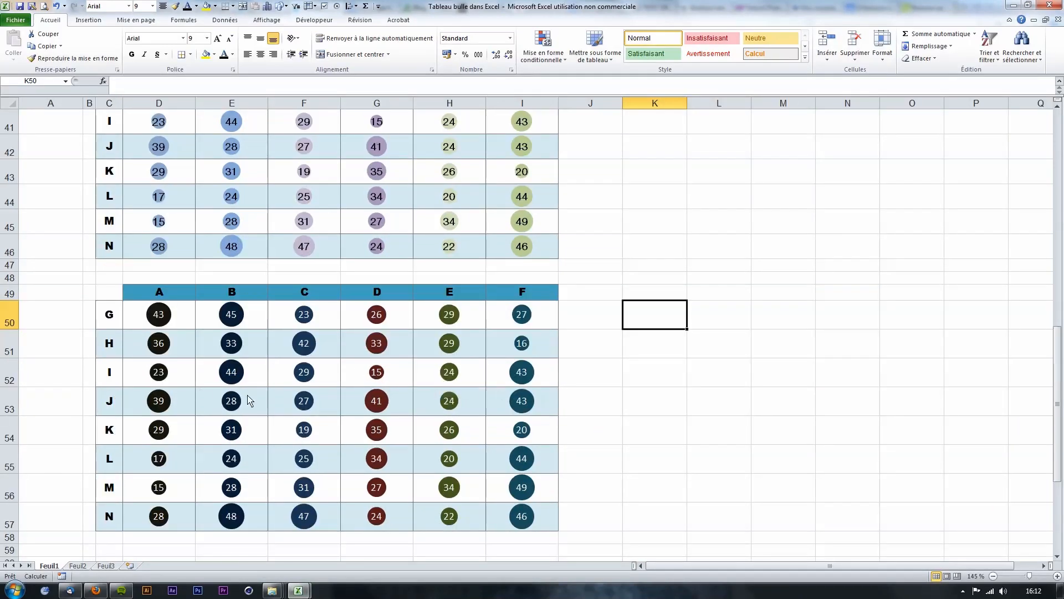
scroll(247, 398, "up", 4)
scroll(247, 398, "up", 3)
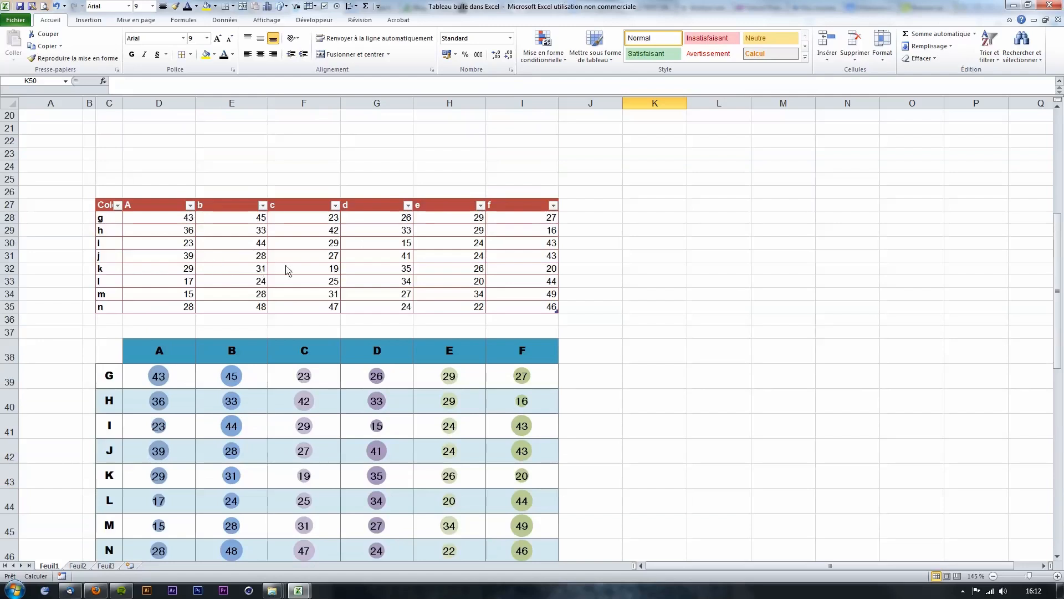
scroll(288, 262, "down", 2)
scroll(308, 399, "down", 2)
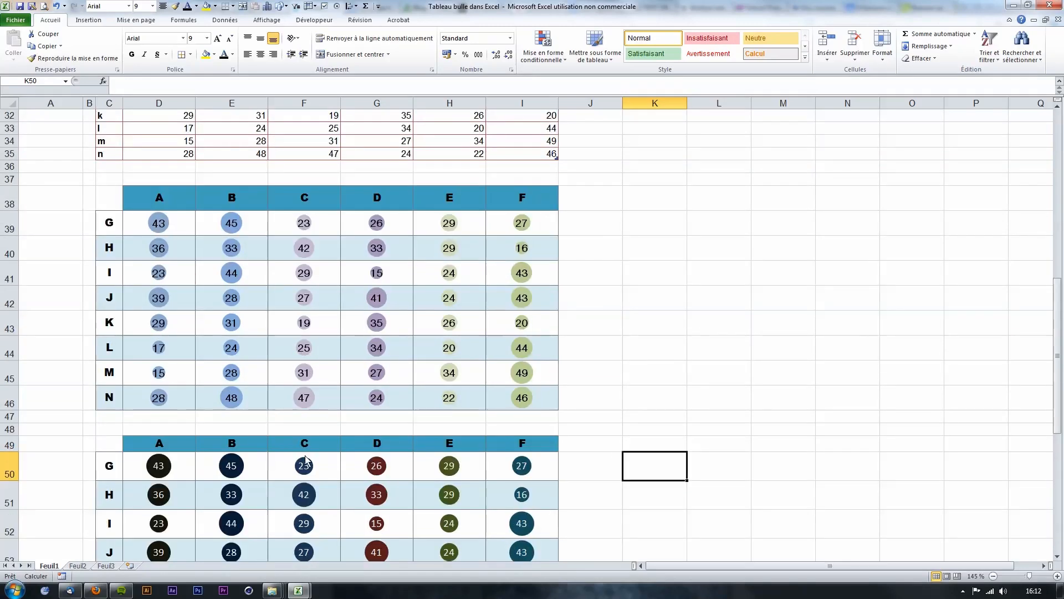
scroll(279, 470, "down", 1)
scroll(280, 470, "up", 11)
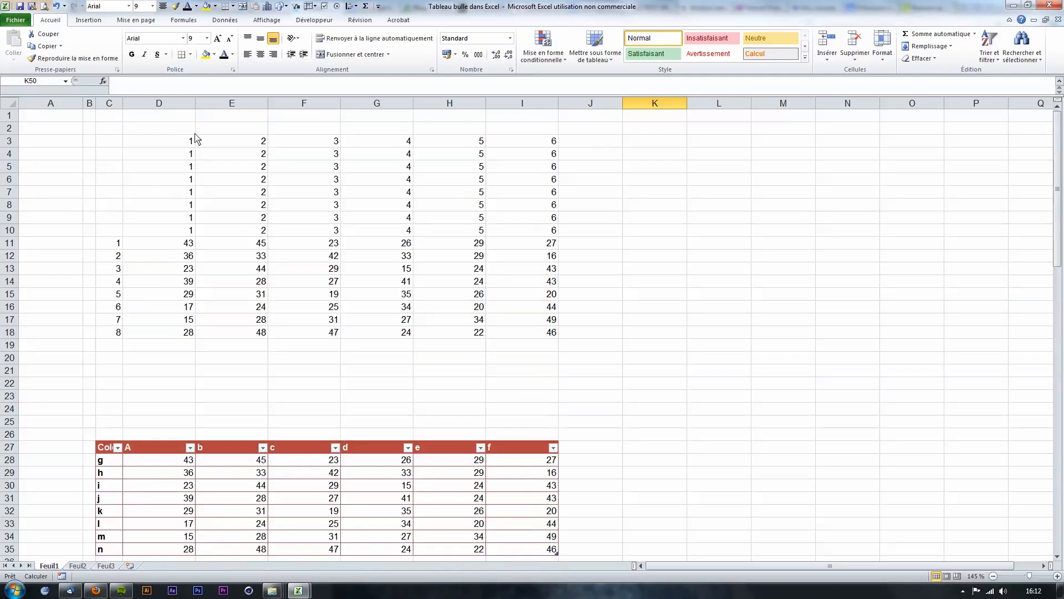
scroll(183, 383, "down", 9)
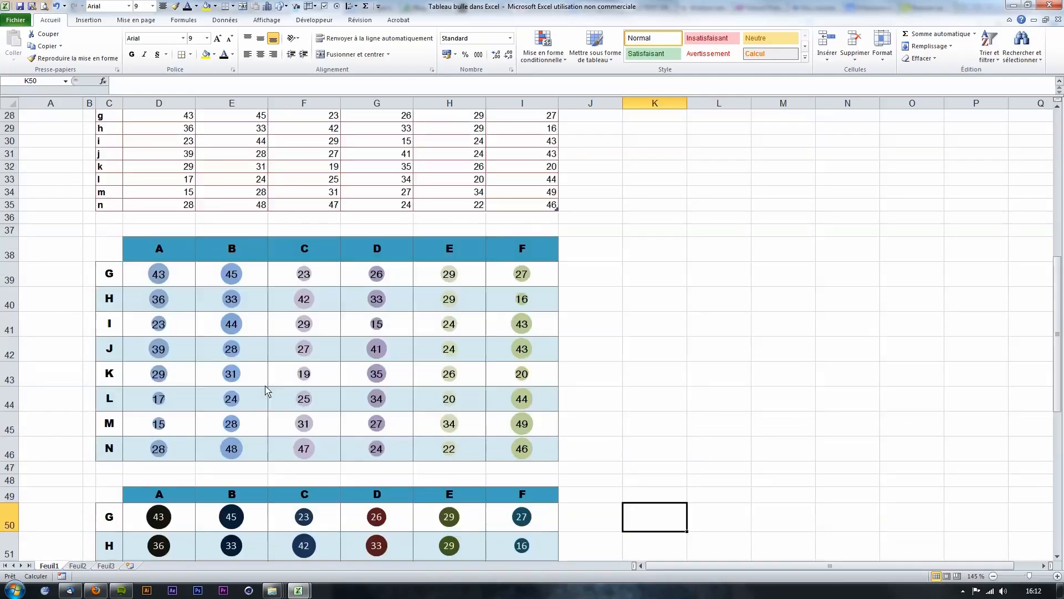
scroll(404, 441, "down", 1)
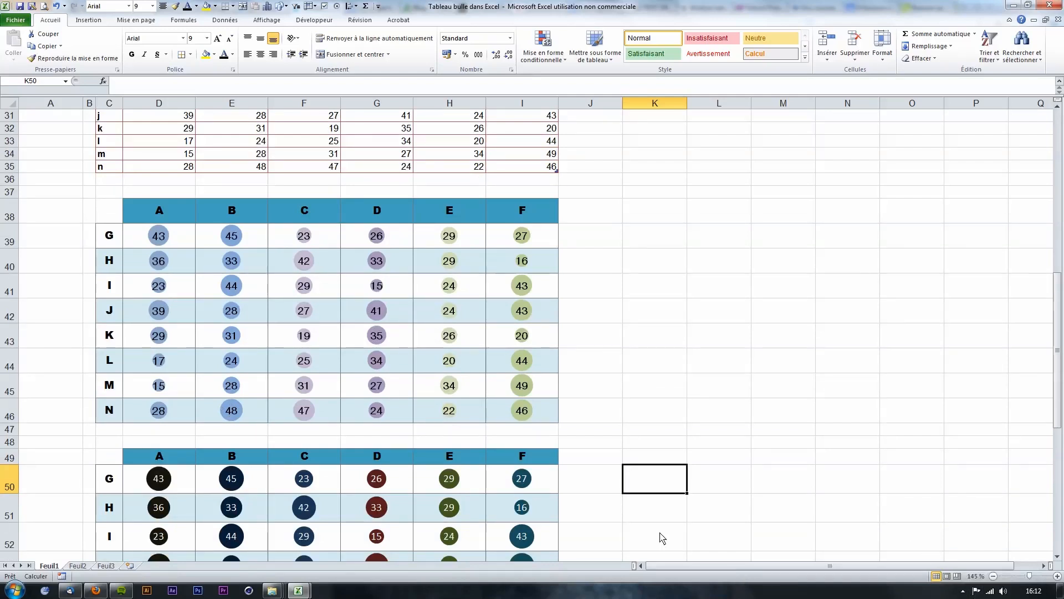
scroll(576, 397, "down", 1)
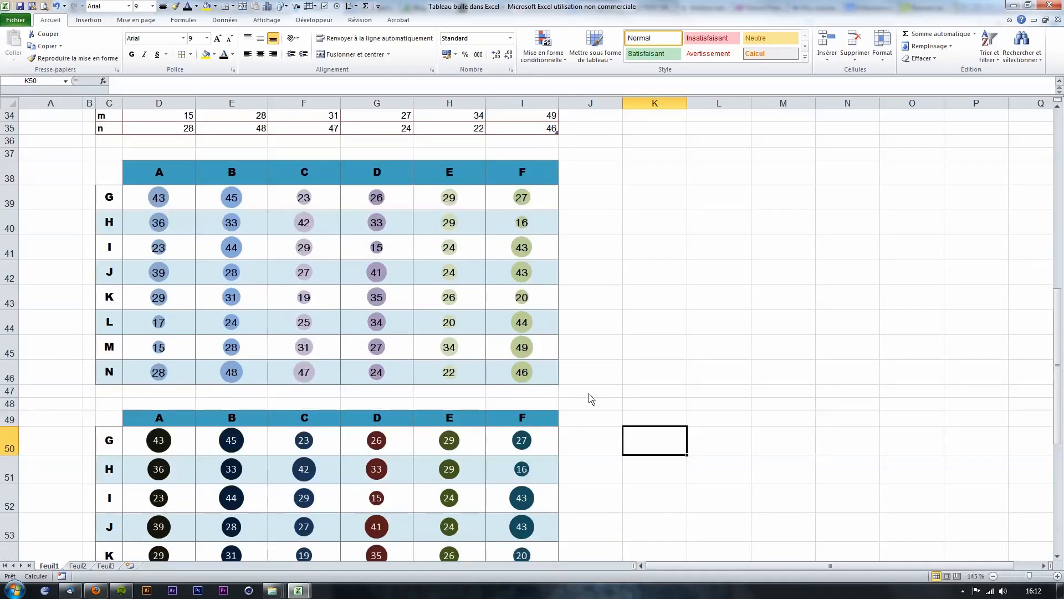